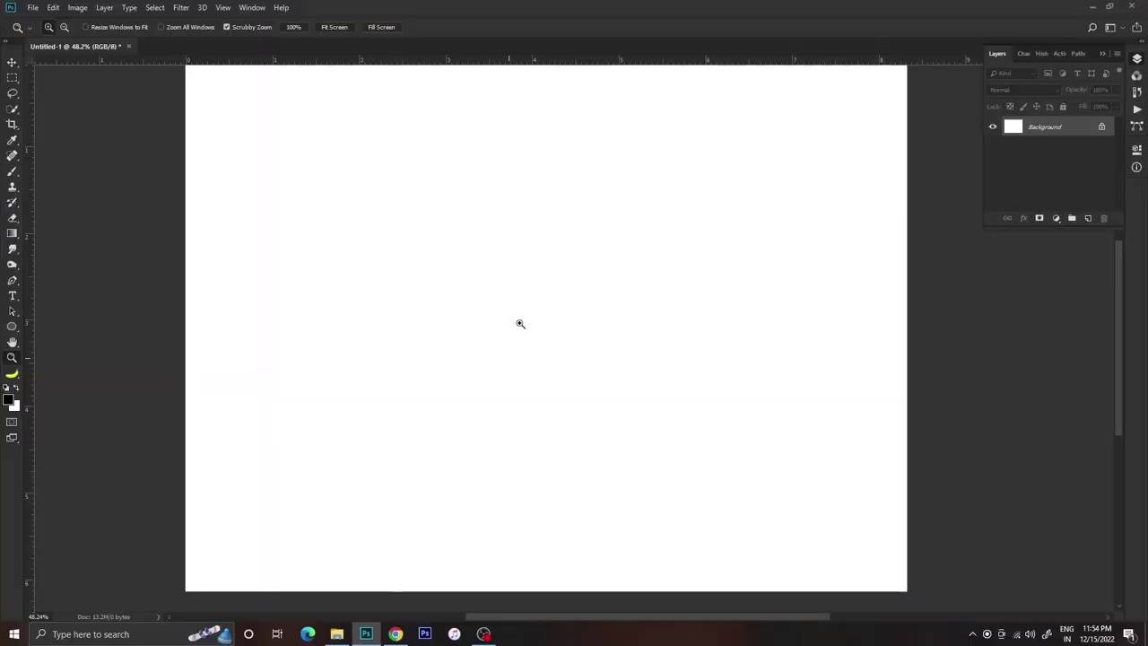
Paint the hiker out of the forest photo with the Spot Healing Brush
key("j")
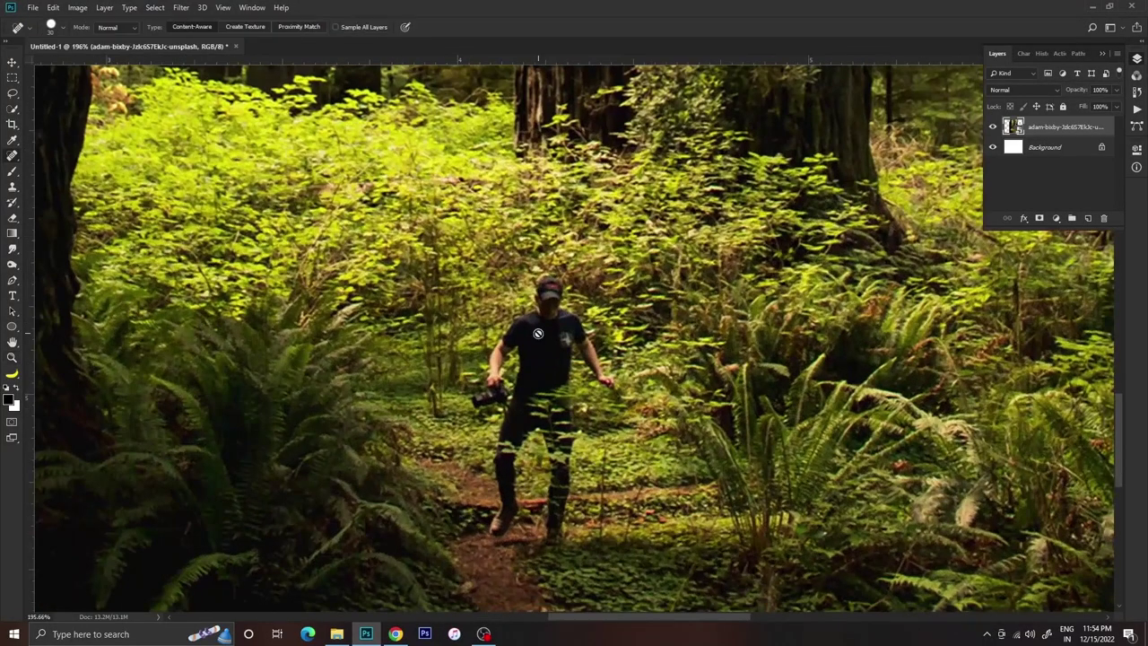
right_click(1032, 139)
left_click(1023, 319)
left_click_drag(538, 288, 532, 330)
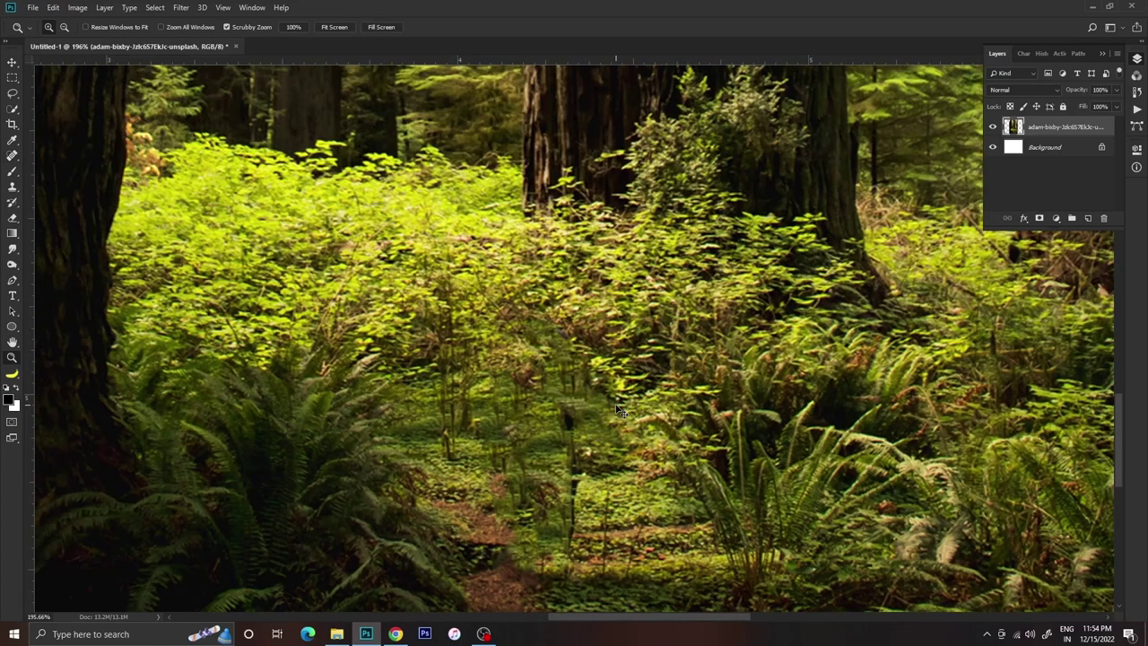
Move the forest photo against the canvas's left edge
key("ctrl+0")
key("v")
left_click_drag(467, 459, 279, 457)
Place the dan-meyers redwood road photo onto the canvas as a new layer
key("ctrl+t")
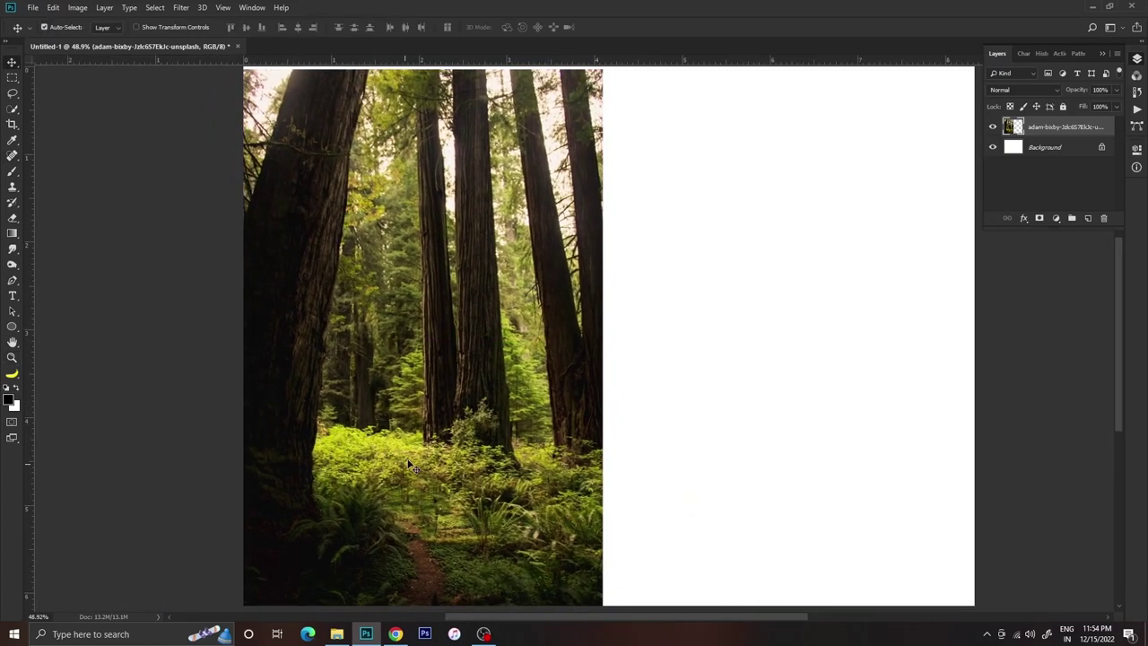
key("alt+Tab")
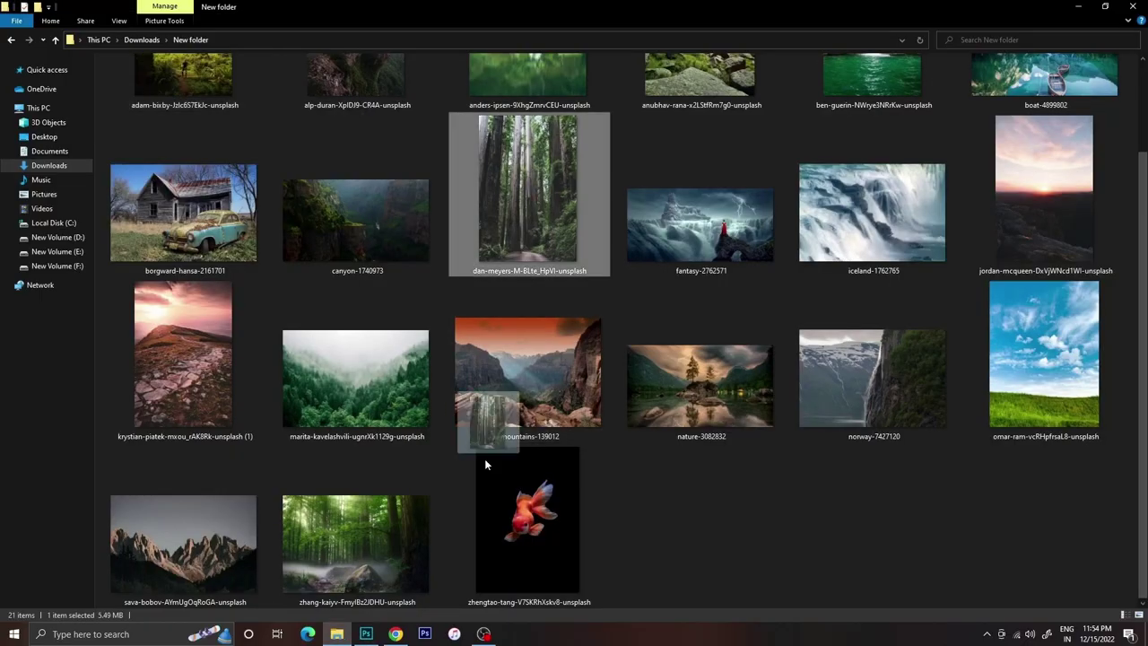
mouse_move(525, 218)
left_mouse_down()
mouse_move(577, 427)
mouse_move(732, 428)
left_mouse_up()
key("Return")
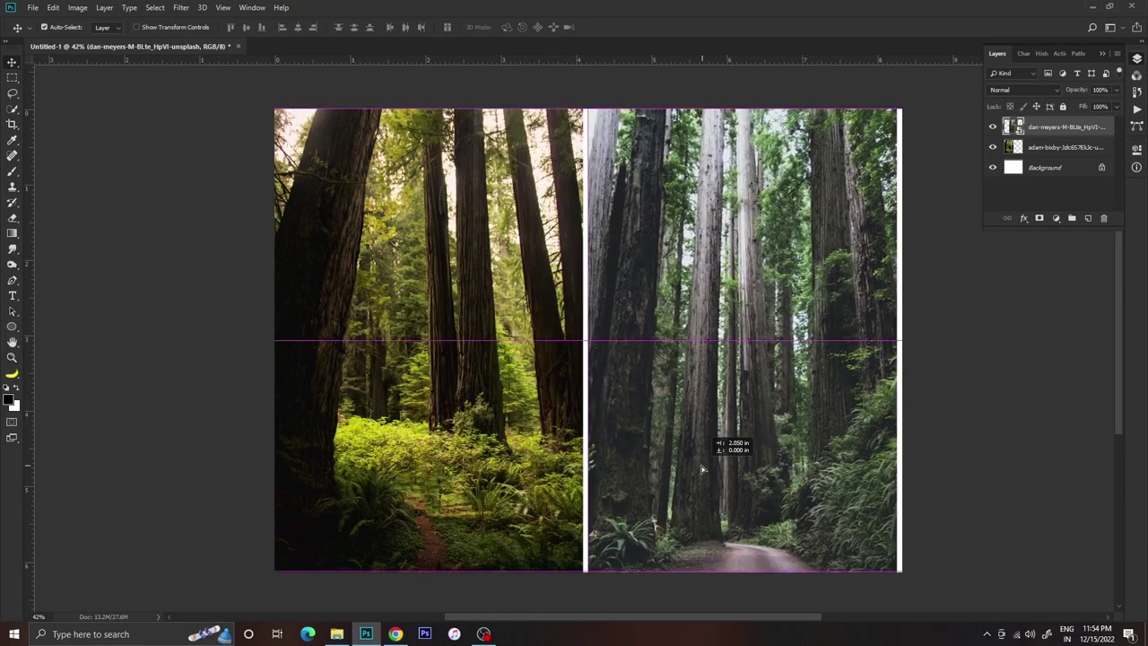
key("z")
left_click(993, 126)
left_click(993, 127)
Enlarge the redwood road photo slightly with Free Transform
key("v")
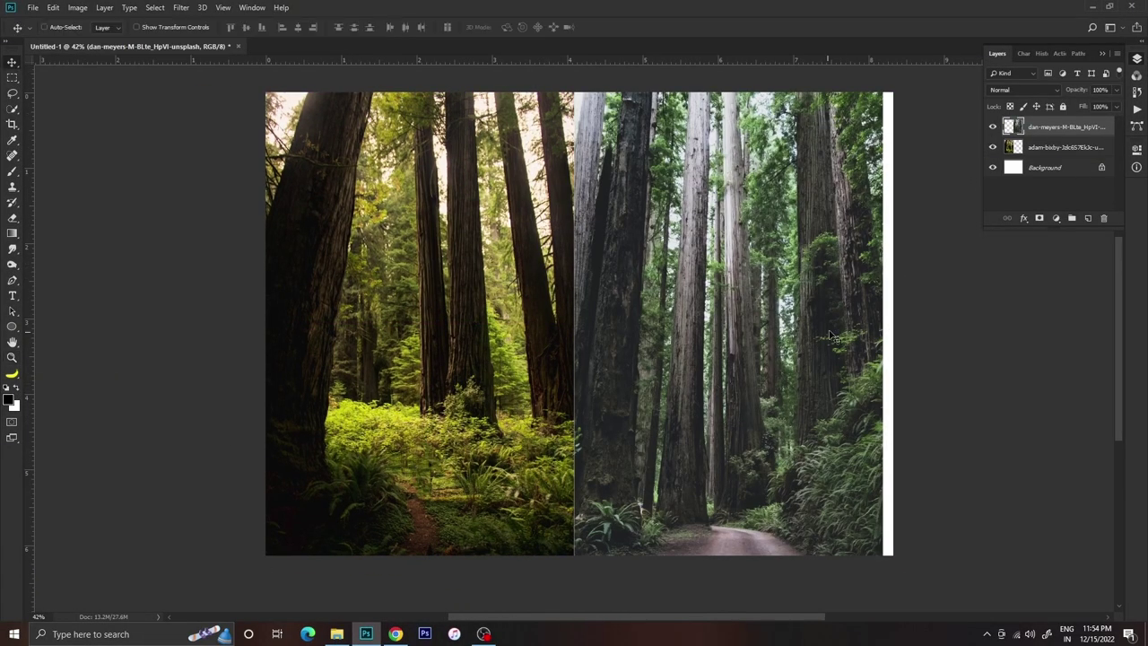
key("ctrl+t")
left_click_drag(884, 556, 843, 521)
key("Return")
key("ctrl+plus")
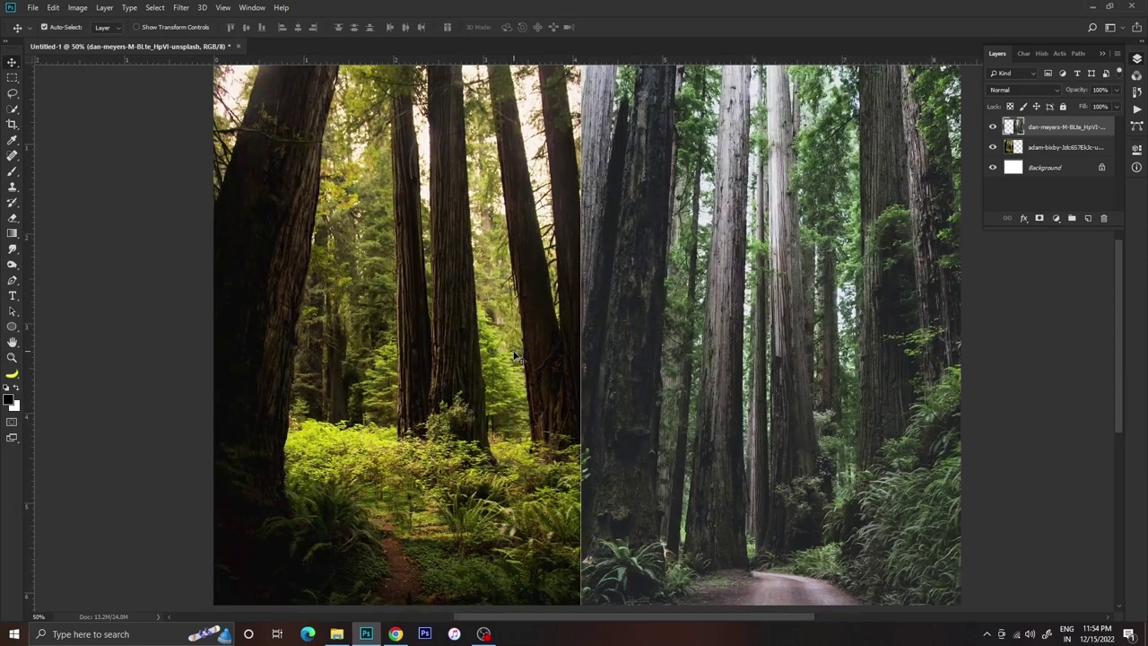
left_click_drag(538, 359, 545, 359)
left_click_drag(548, 422, 548, 369)
Skew the redwood road photo so it tilts in line with the trees
left_click(1063, 127)
scroll(628, 269, "down", 2)
key("ctrl+t")
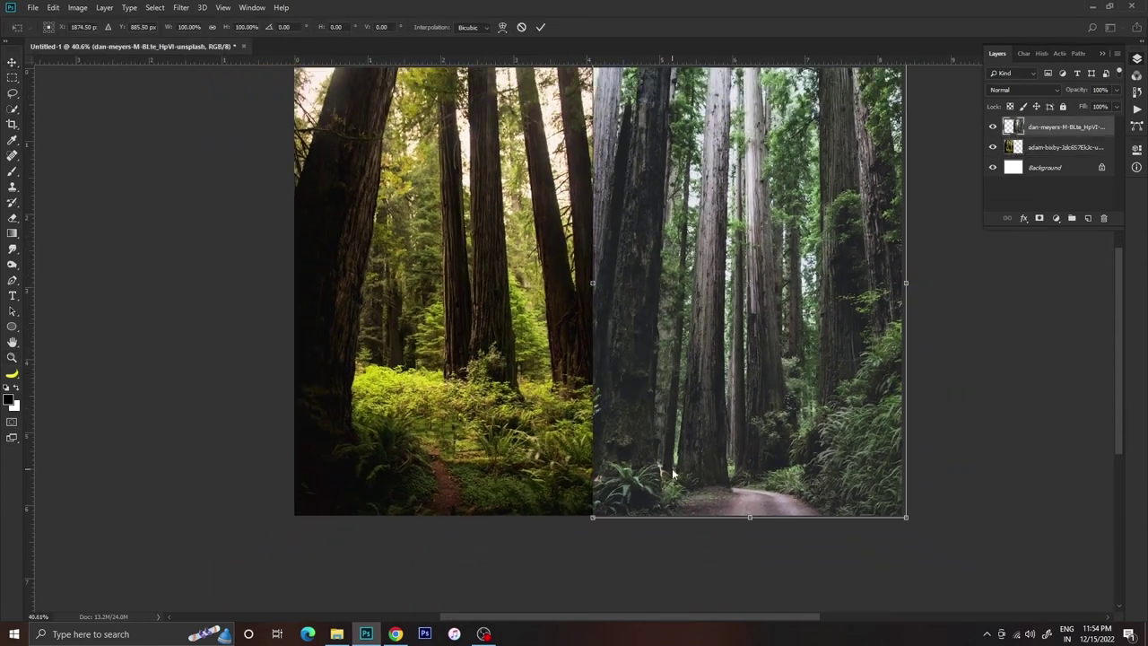
mouse_move(592, 524)
left_mouse_down()
mouse_move(596, 399)
mouse_move(589, 520)
mouse_move(730, 422)
left_mouse_up()
scroll(597, 399, "up", 2)
scroll(673, 329, "down", 2)
Enlarge the road photo over the right side and add a layer mask
left_click_drag(673, 329, 690, 211)
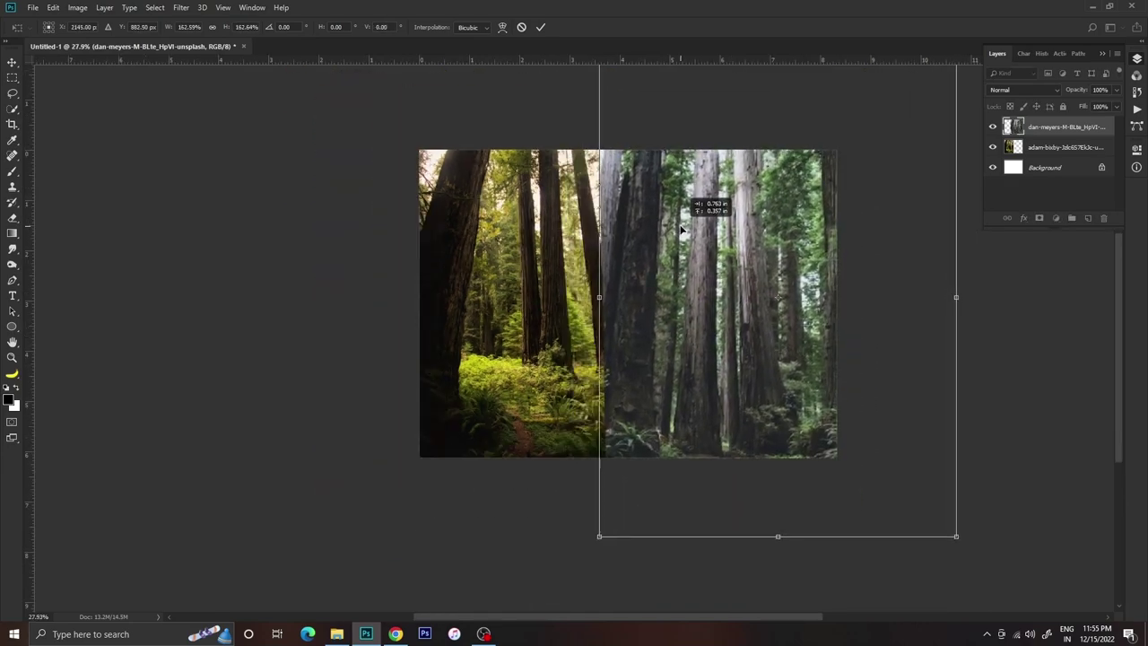
key("Return")
left_click(1038, 218)
key("b")
scroll(538, 534, "up", 3)
Paint the mask along the seam to blend the photos, then hide the road layer
key("x")
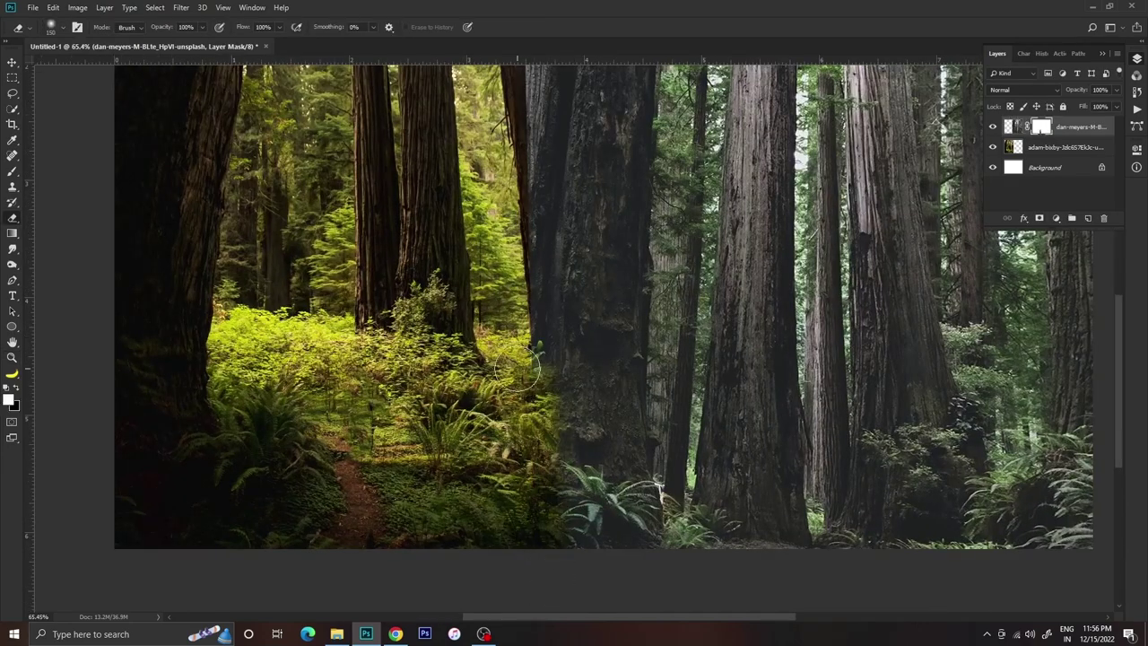
left_click_drag(517, 368, 519, 526)
left_click_drag(518, 368, 441, 500)
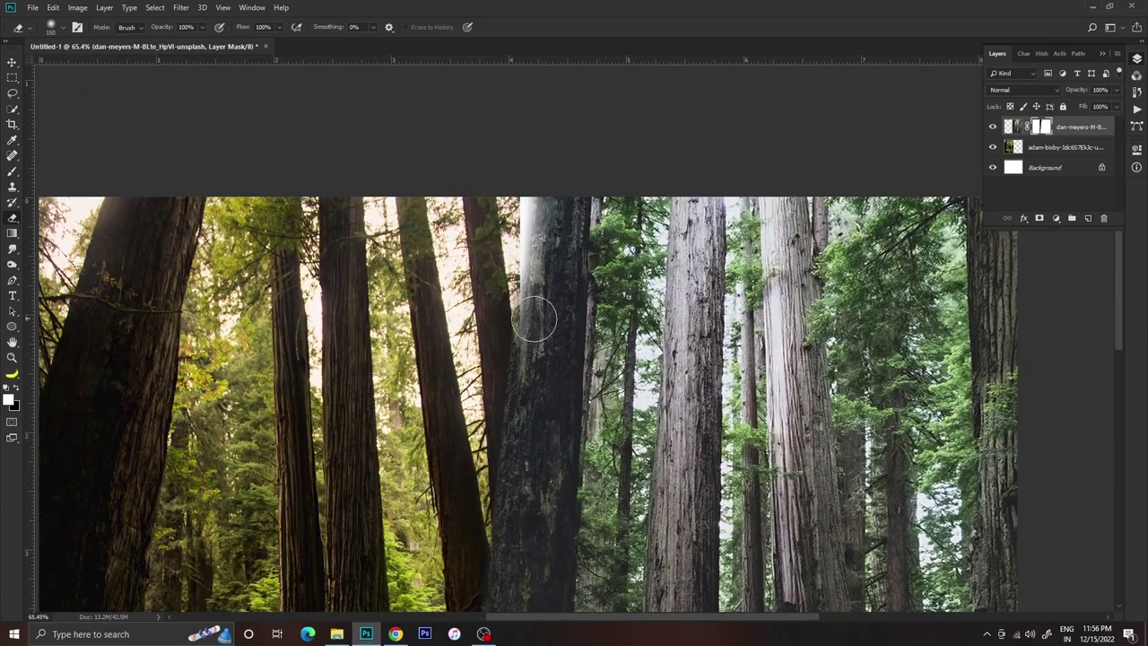
key("z")
mouse_move(533, 397)
left_mouse_down()
mouse_move(466, 397)
mouse_move(628, 377)
mouse_move(603, 358)
left_mouse_up()
left_click(1030, 148)
left_click(993, 127)
Duplicate the first forest layer, flip it horizontally and move it right
key("v")
left_click(53, 7)
left_click(260, 359)
Erase the mirrored copy's centre seam from the tree tops down to the ferns
key("e")
scroll(517, 397, "up", 1)
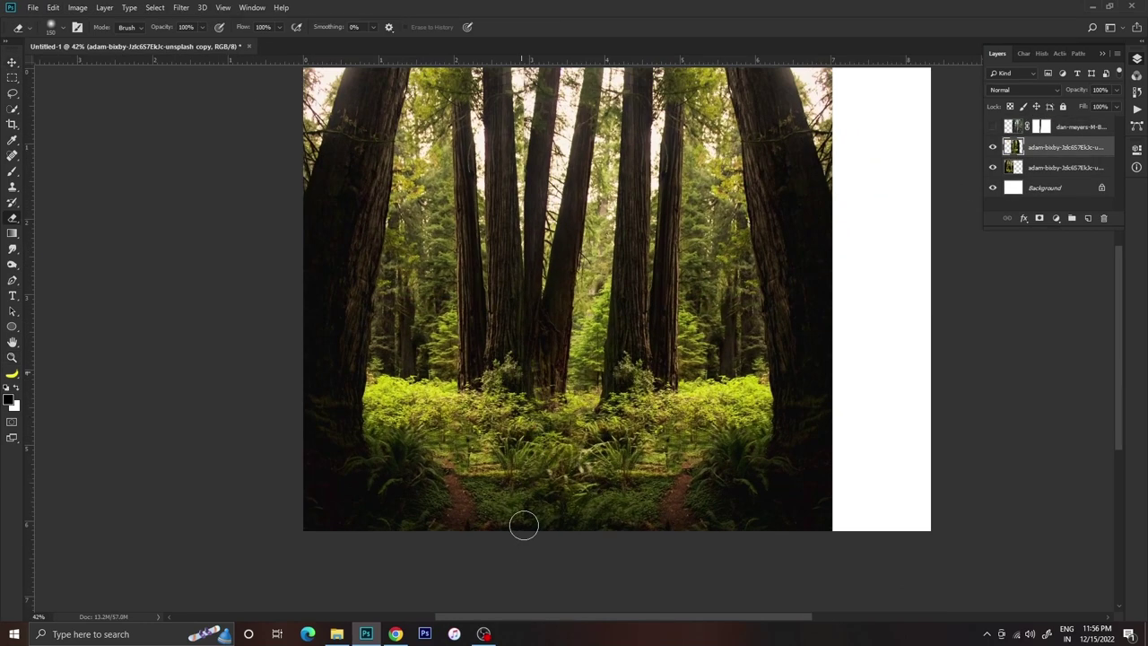
left_click_drag(536, 174, 582, 409)
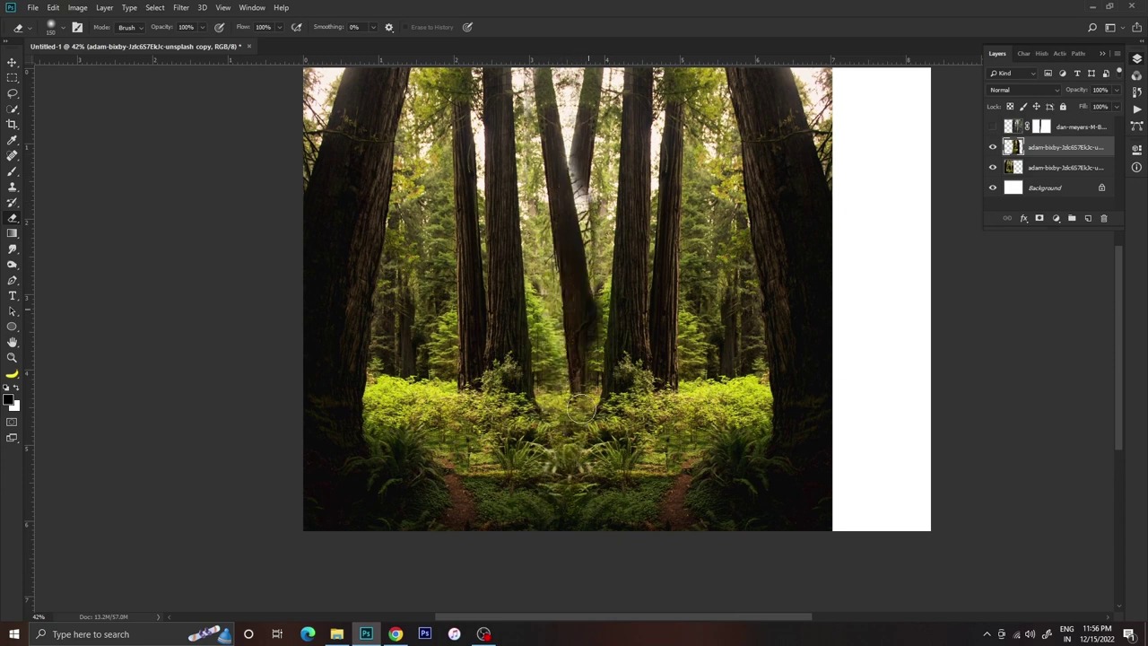
left_click_drag(580, 174, 588, 76)
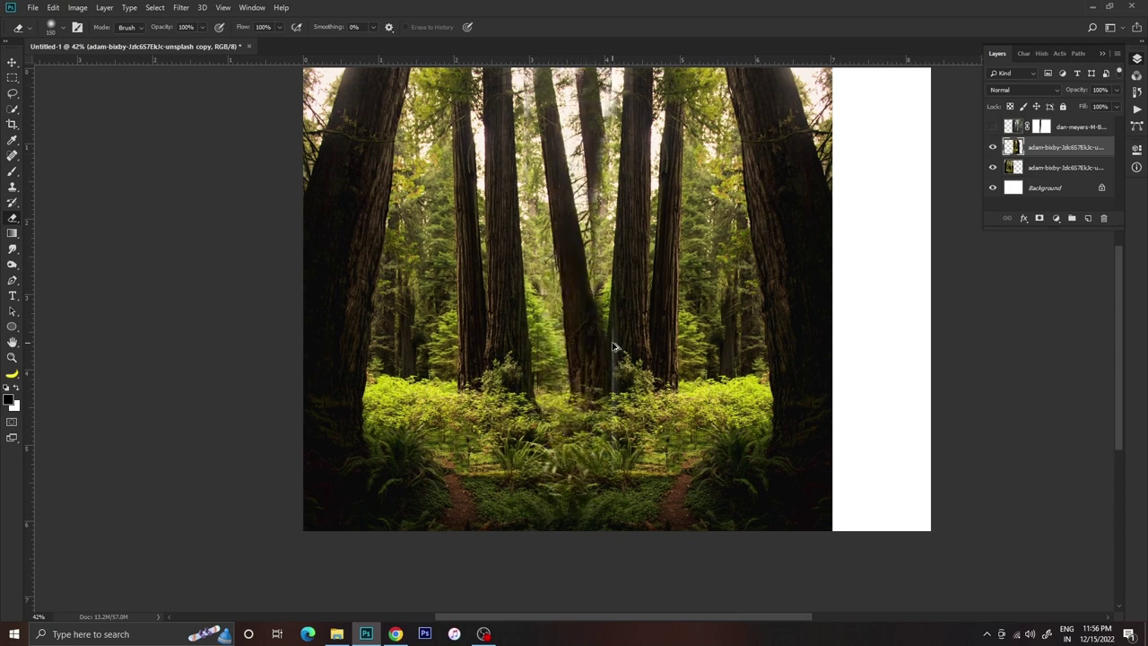
left_click_drag(614, 346, 579, 401)
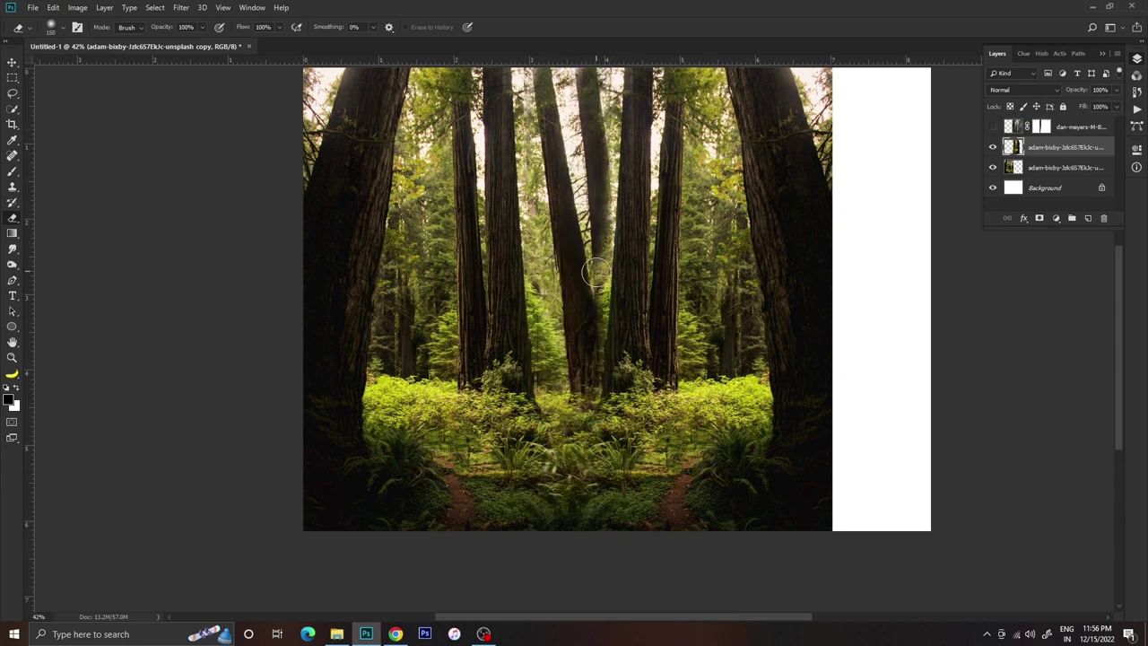
Zoom out to check the mirrored forest and show the redwood road layer again
key("z")
mouse_move(600, 299)
left_mouse_down()
mouse_move(505, 274)
mouse_move(700, 314)
left_mouse_up()
left_click(993, 127)
left_click(1068, 126)
Rotate the redwood road photo about 6° clockwise and shift it slightly left
key("ctrl+t")
key("ctrl+0")
right_click(823, 287)
left_click(844, 319)
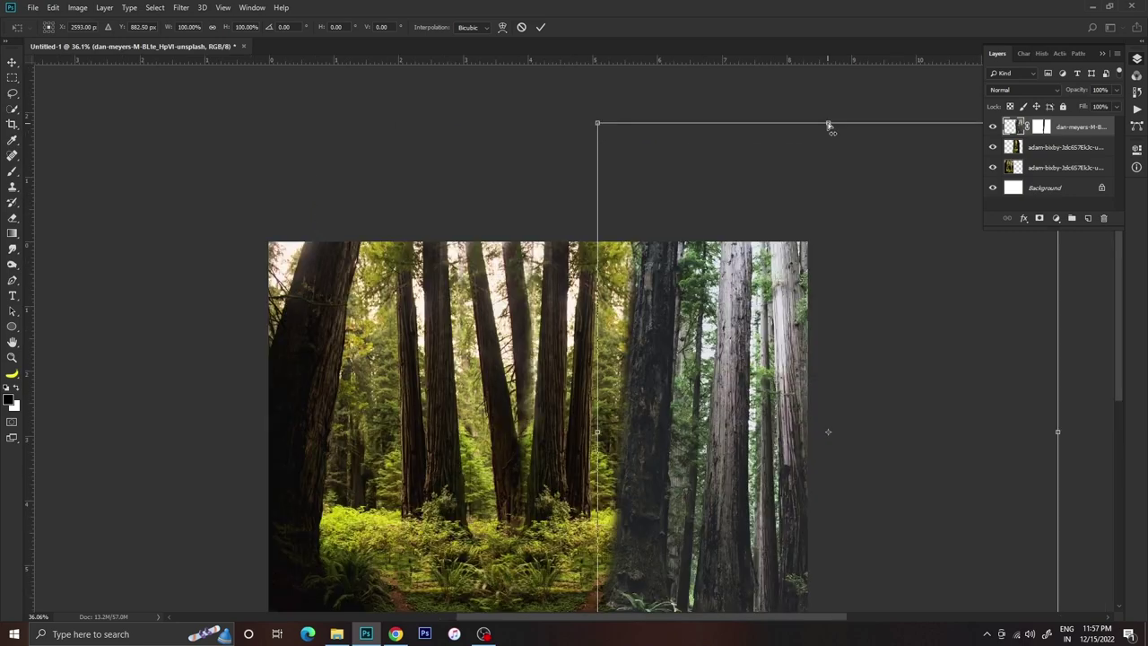
mouse_move(717, 226)
left_mouse_down()
mouse_move(729, 232)
mouse_move(777, 141)
left_mouse_up()
key("Return")
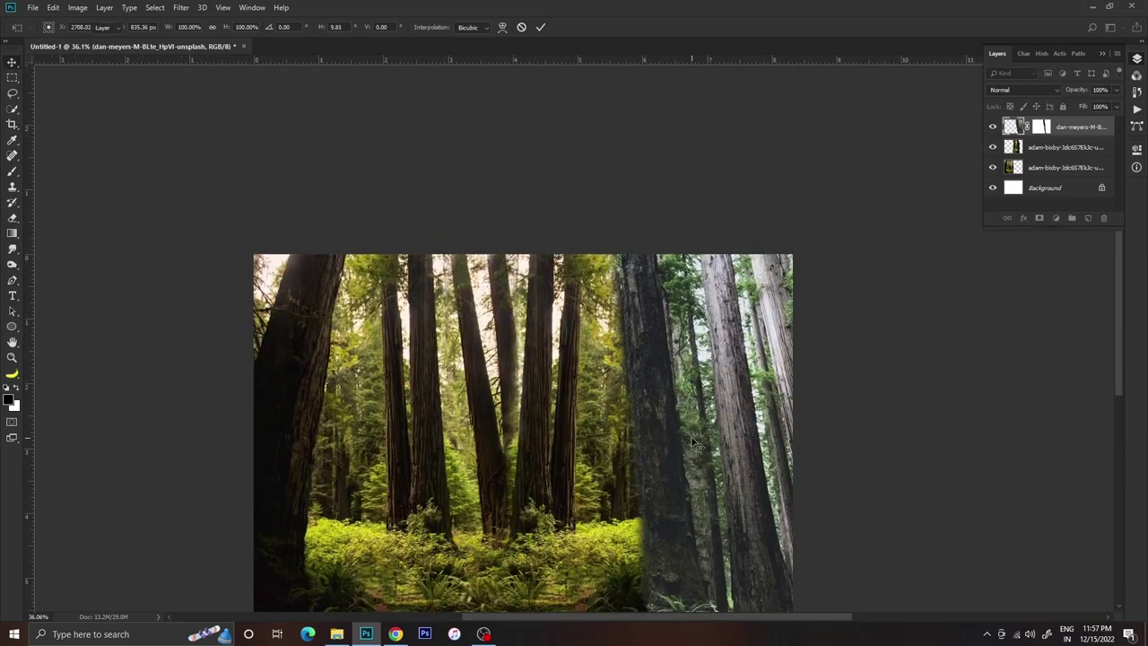
key("e")
scroll(724, 551, "up", 3)
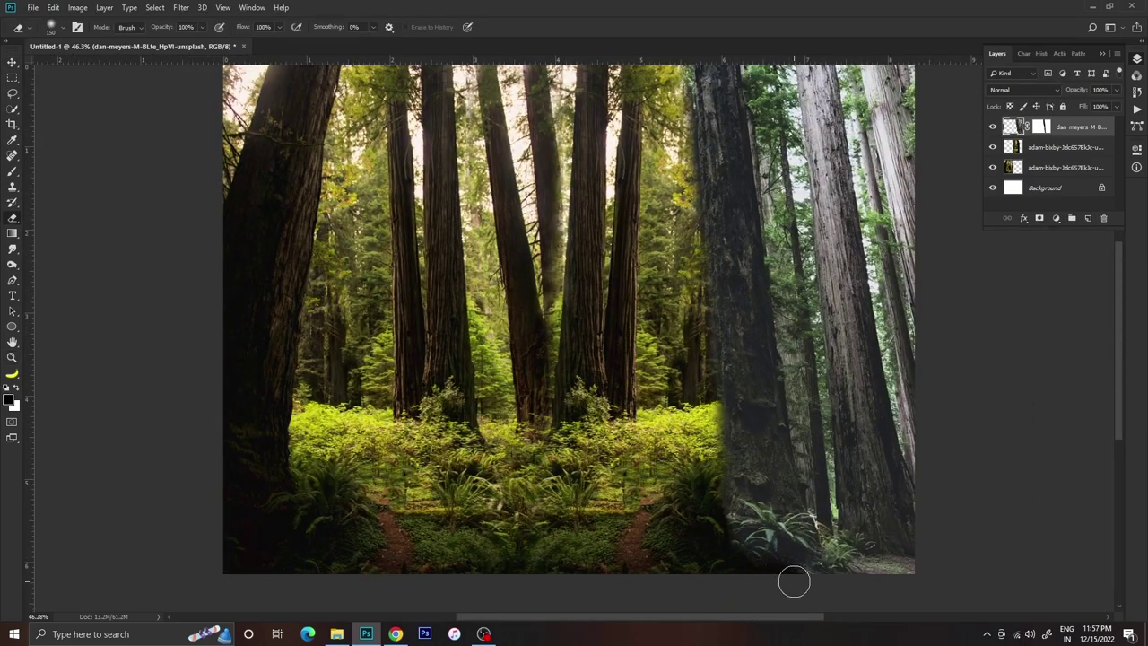
left_click_drag(847, 481, 821, 482)
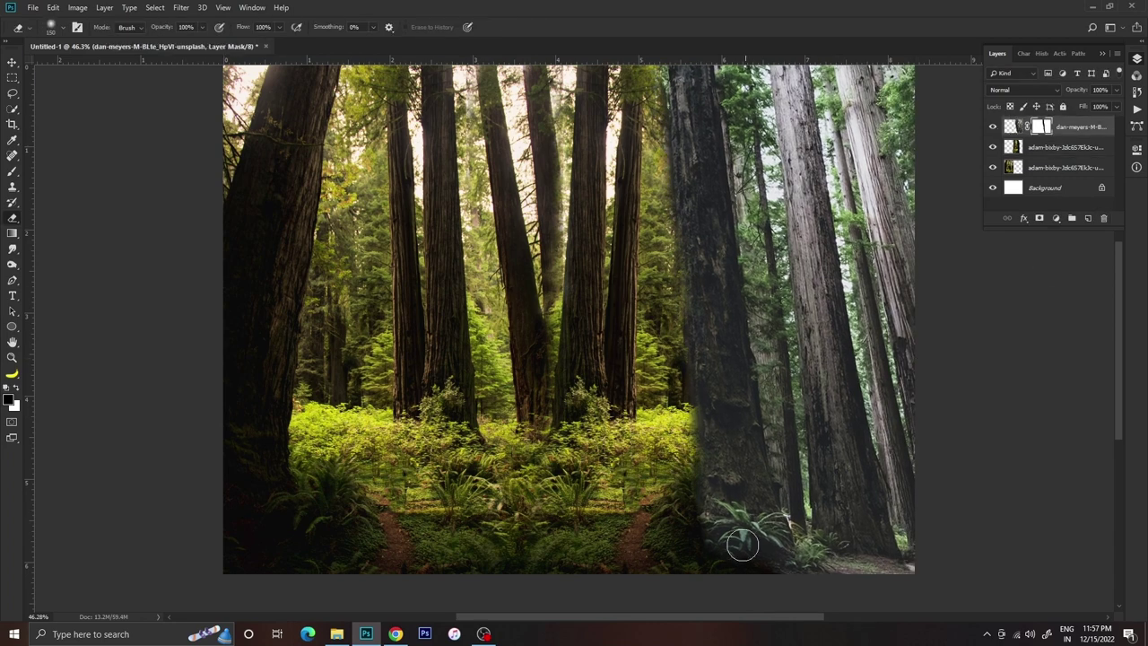
Paint the road photo's mask along the tree edge to blend it into the mirrored forest
left_click_drag(647, 133, 647, 464)
key("ctrl+z")
key("x")
left_click_drag(668, 94, 693, 532)
left_click_drag(681, 74, 697, 151)
left_click_drag(698, 72, 718, 419)
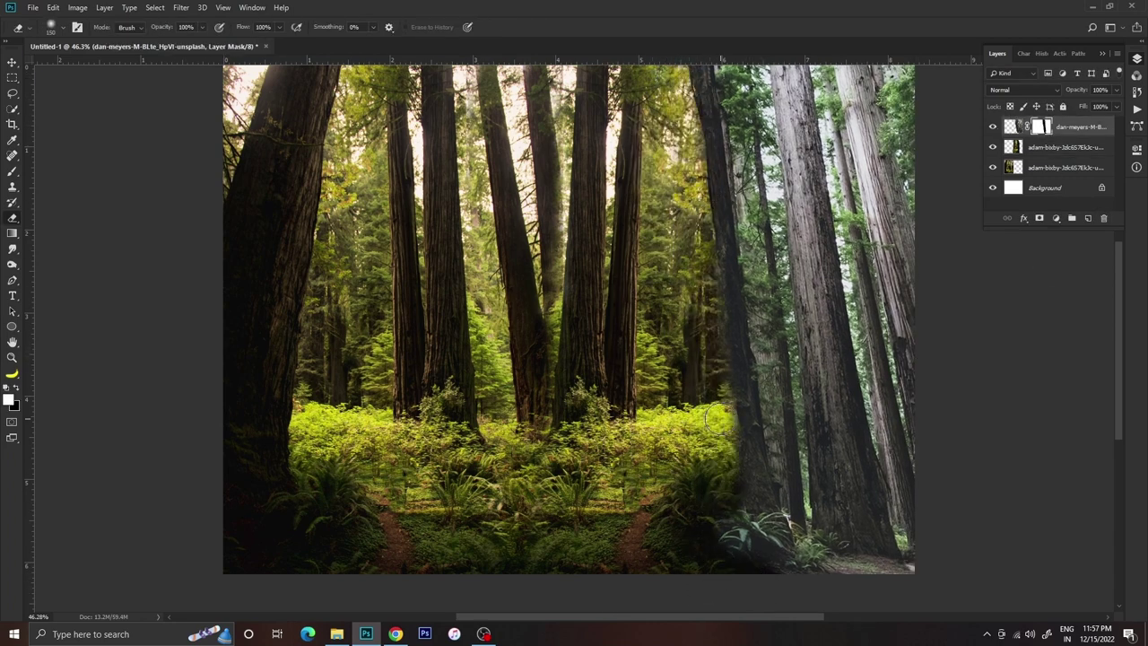
key("z")
left_click_drag(732, 474, 750, 353)
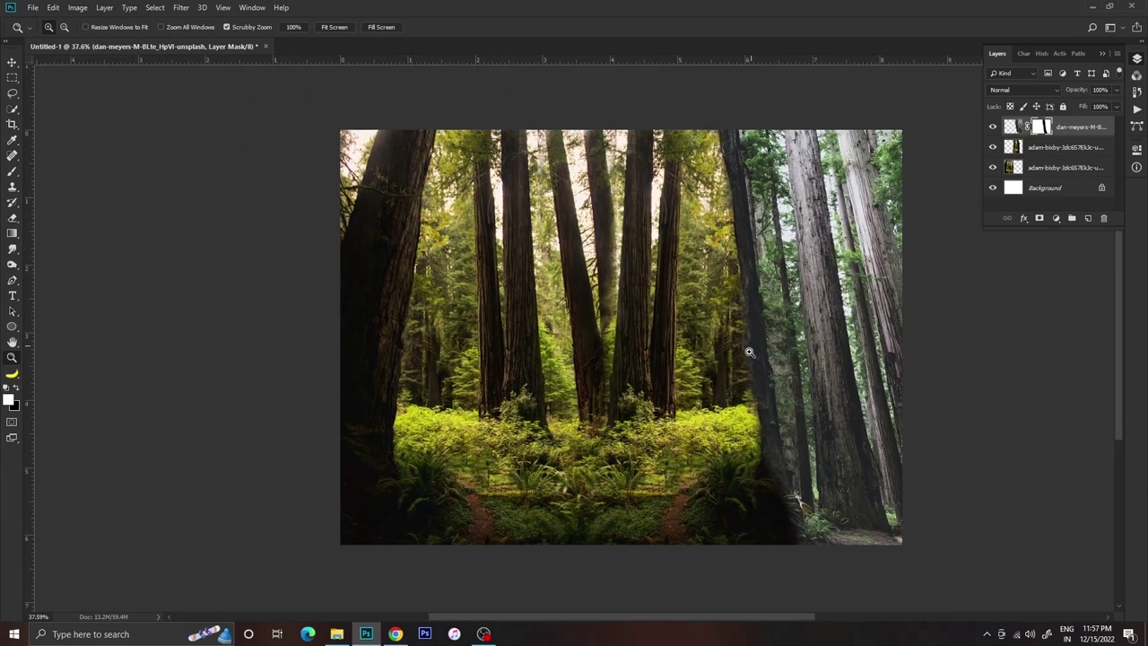
Add a Color Lookup adjustment layer on top of the forest layers
left_click(1054, 169, "shift")
left_click(1056, 218)
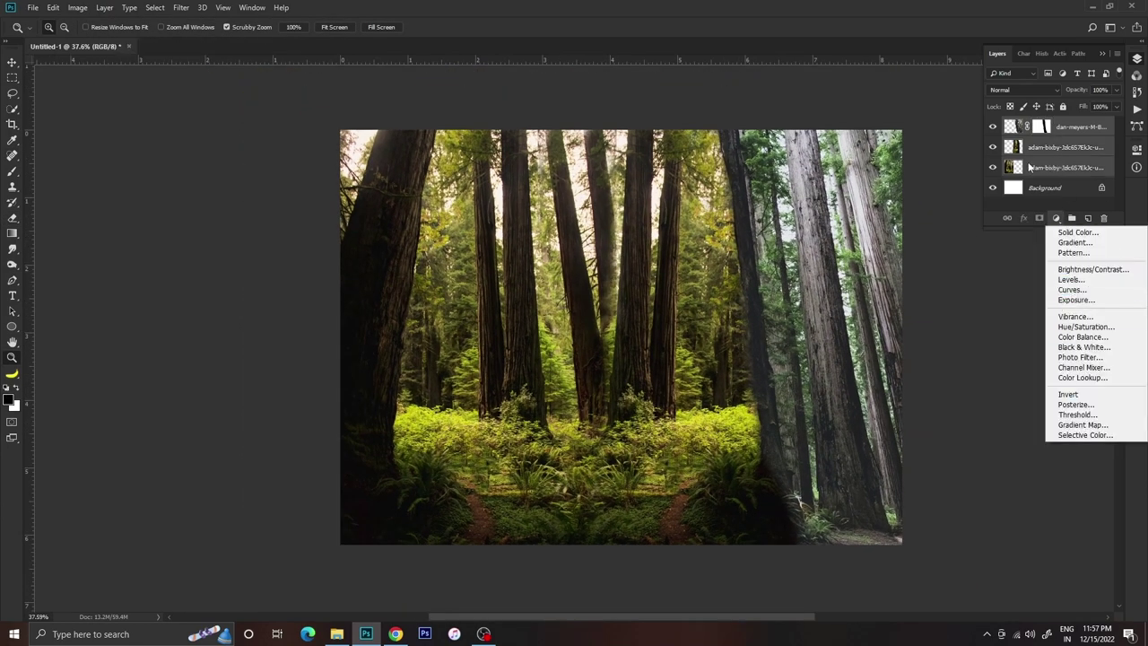
left_click(1082, 129)
left_click(1082, 129)
left_click(1056, 218)
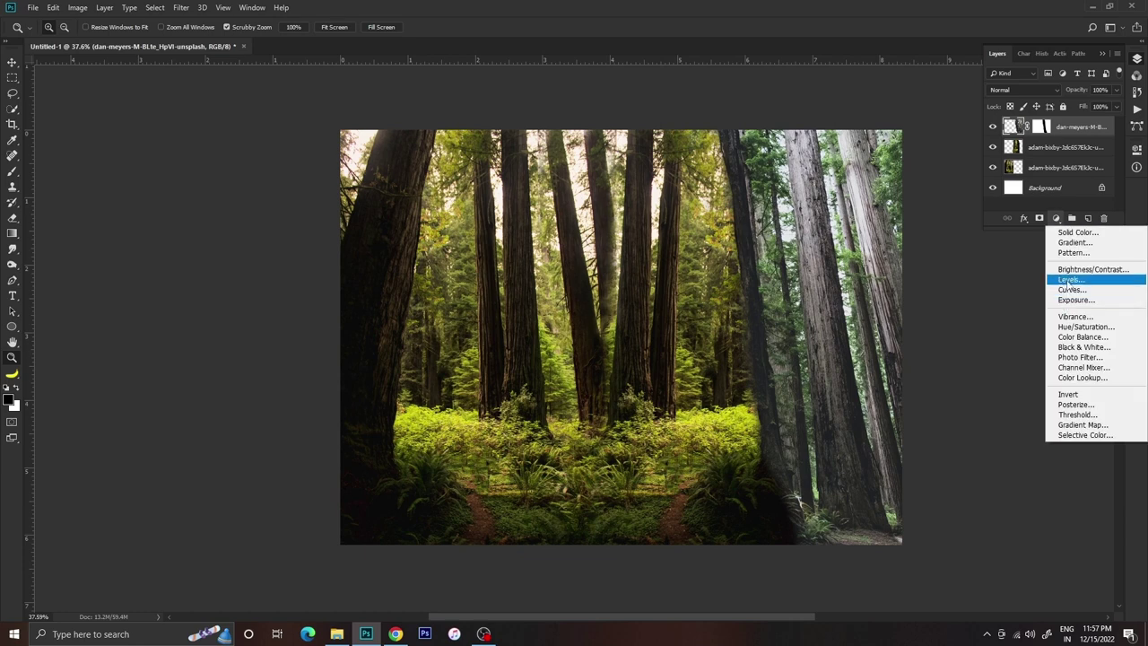
left_click(1083, 377)
Choose a muting 3DLUT preset, then reselect the redwood road layer
left_click(1077, 184)
left_click(1012, 487)
key("Up")
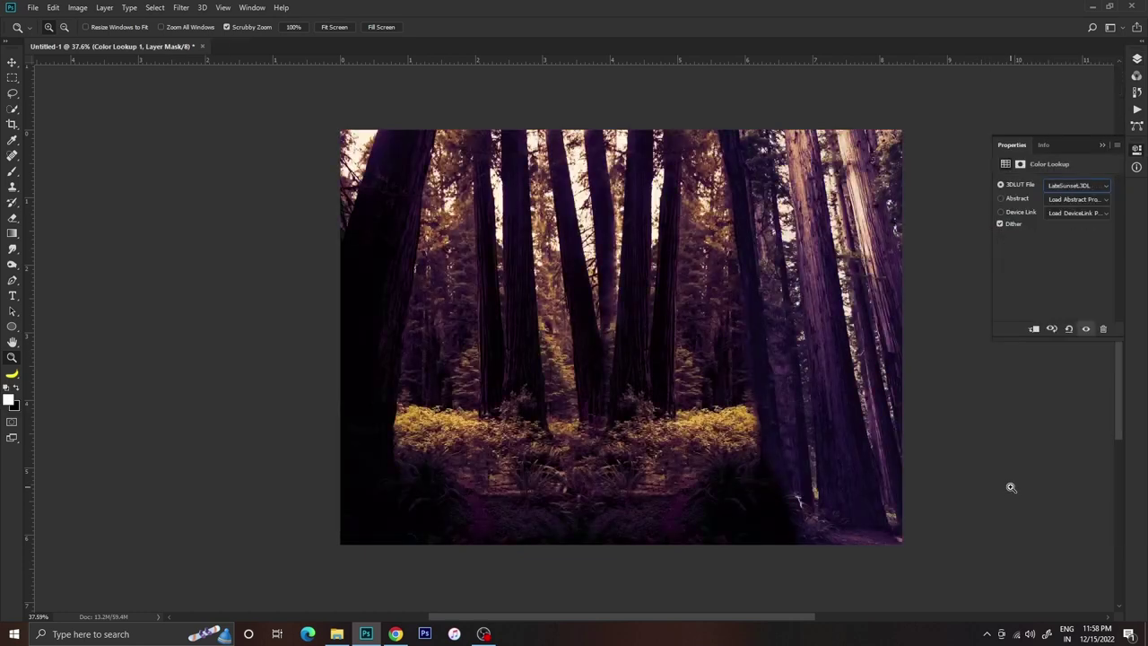
key("Up")
key("Up")
key("Up")
key("F7")
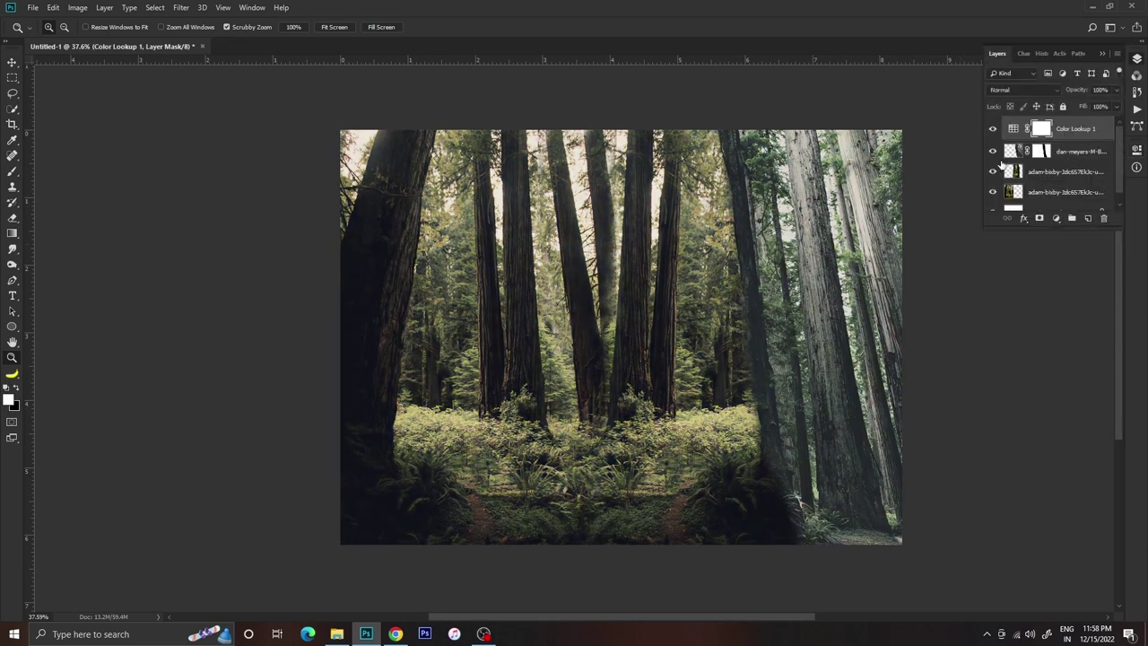
left_click(1009, 151)
Raise the road photo's saturation to +12 and shift its colour balance toward green-yellow
key("ctrl+u")
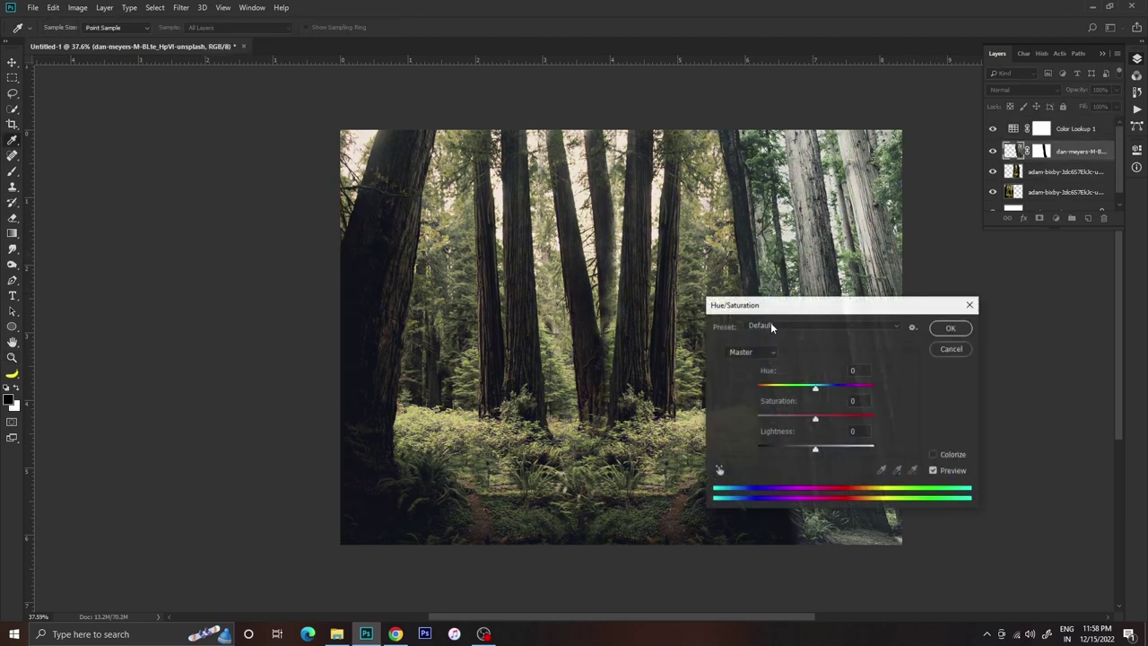
left_click_drag(814, 385, 831, 388)
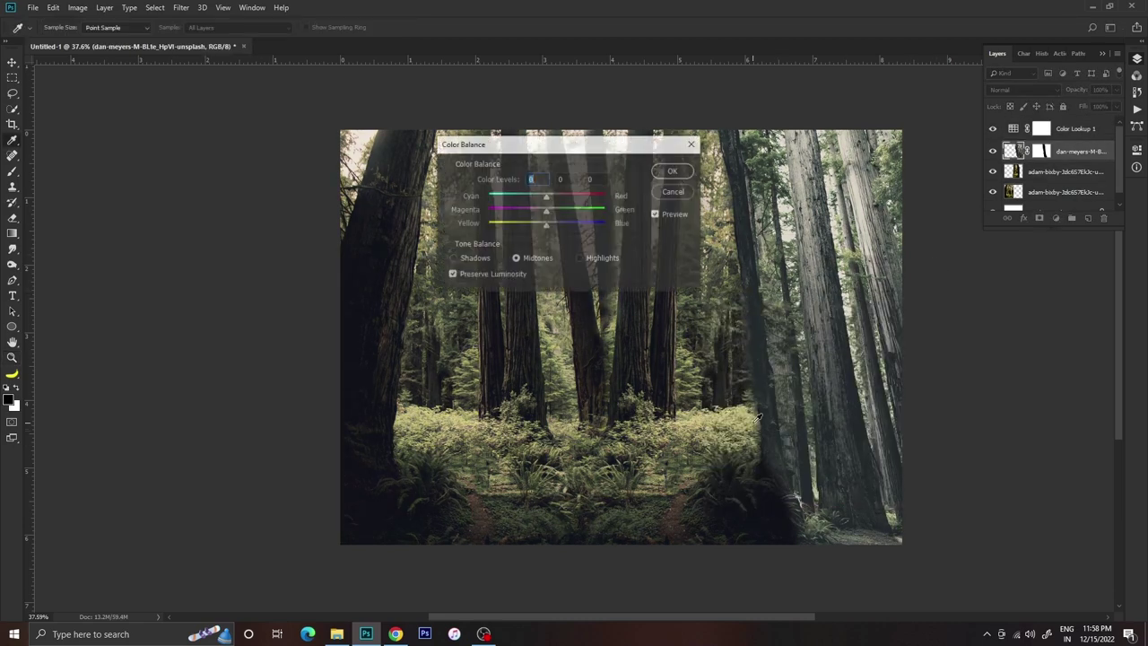
left_click_drag(546, 223, 532, 225)
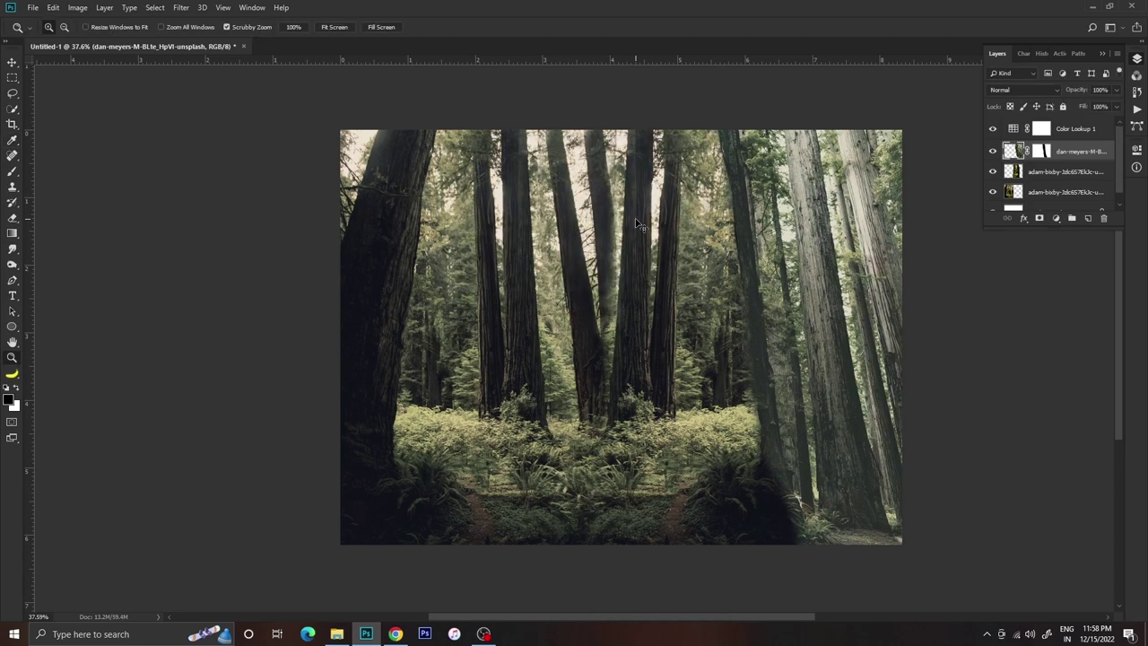
left_click_drag(649, 272, 759, 277)
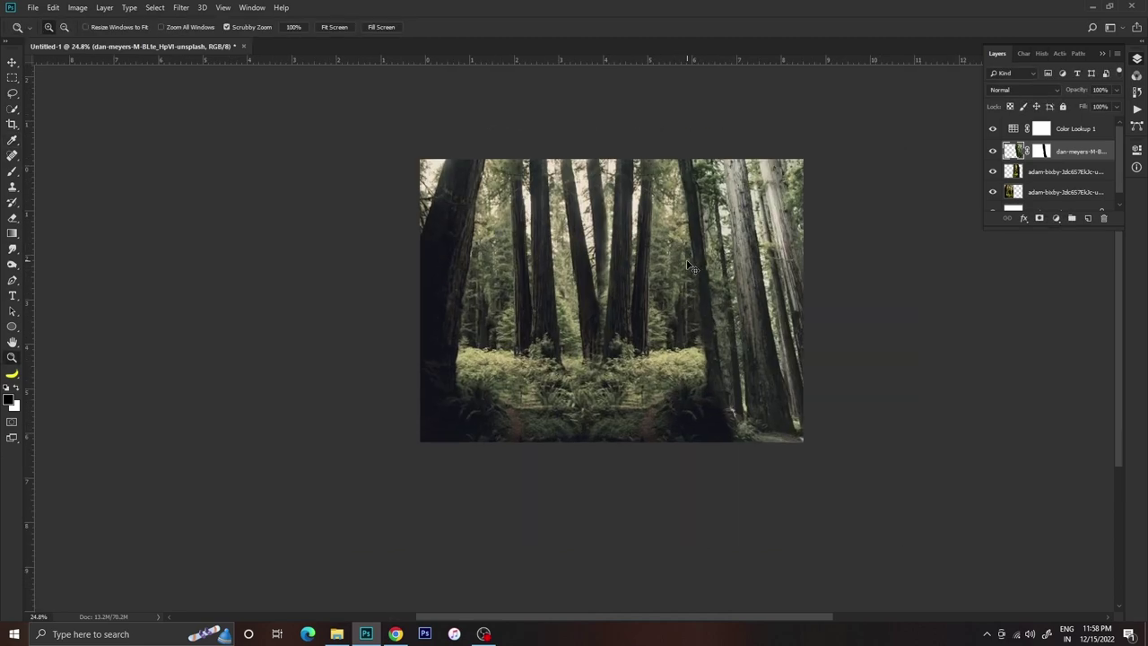
Merge the redwood photo layers into one with Ctrl+E
left_click(1043, 151)
key("e")
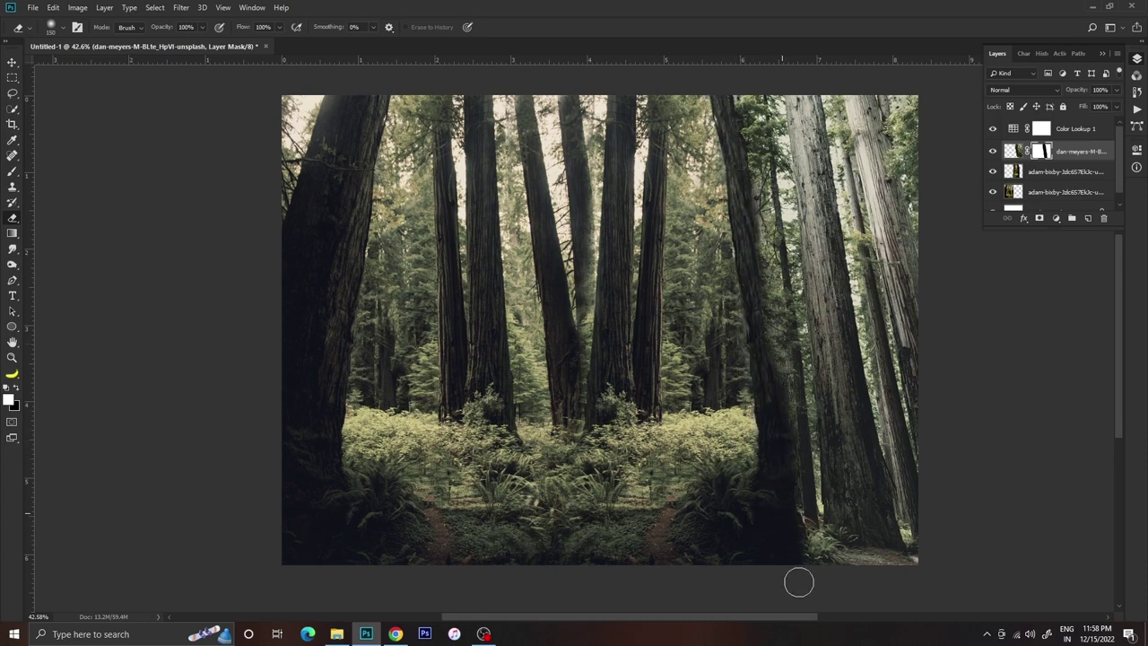
key("z")
left_click_drag(663, 256, 668, 252)
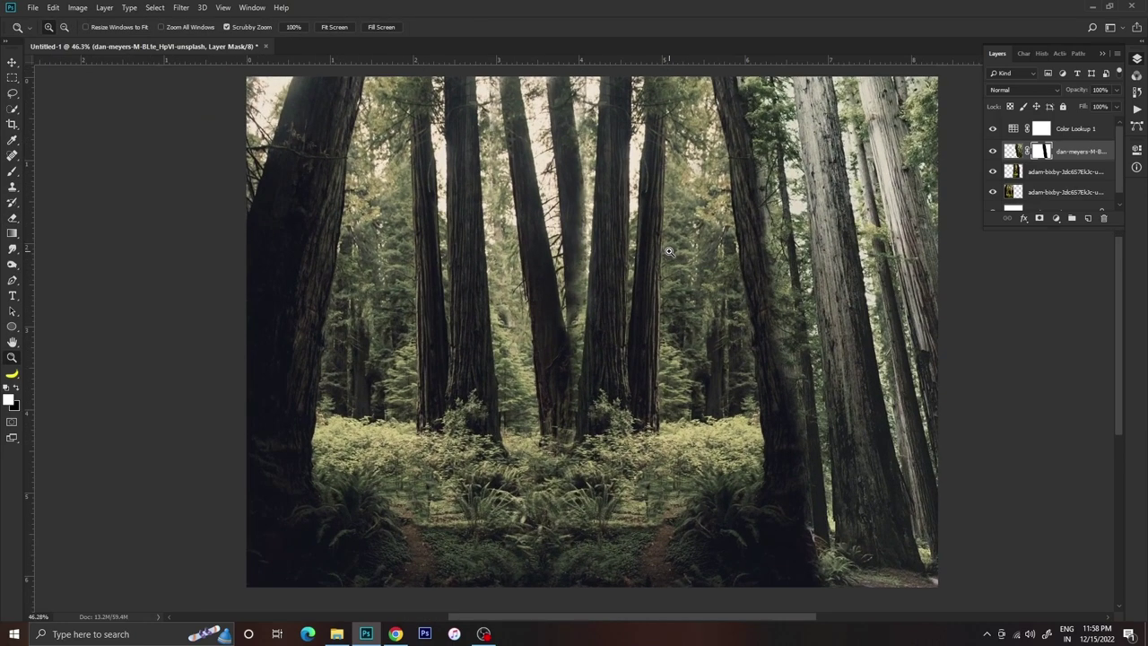
key("ctrl+e")
Merge the forest layers, then place the misty forest photo with a hide-all mask
key("ctrl+e")
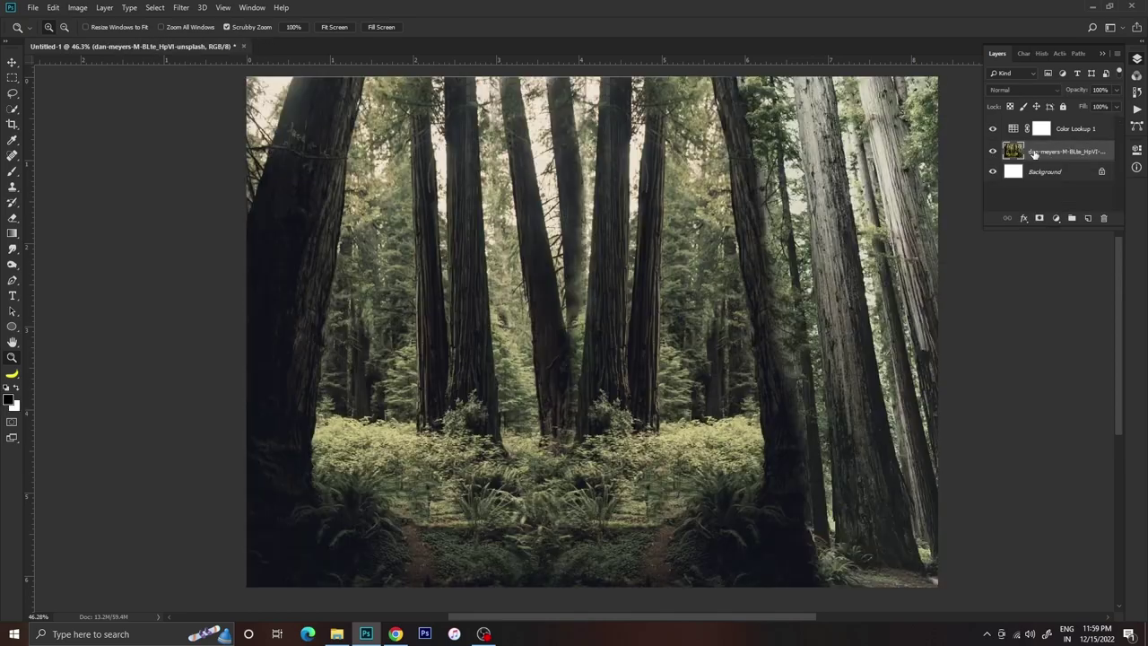
key("ctrl+e")
key("alt+Tab")
left_click_drag(529, 193, 679, 395)
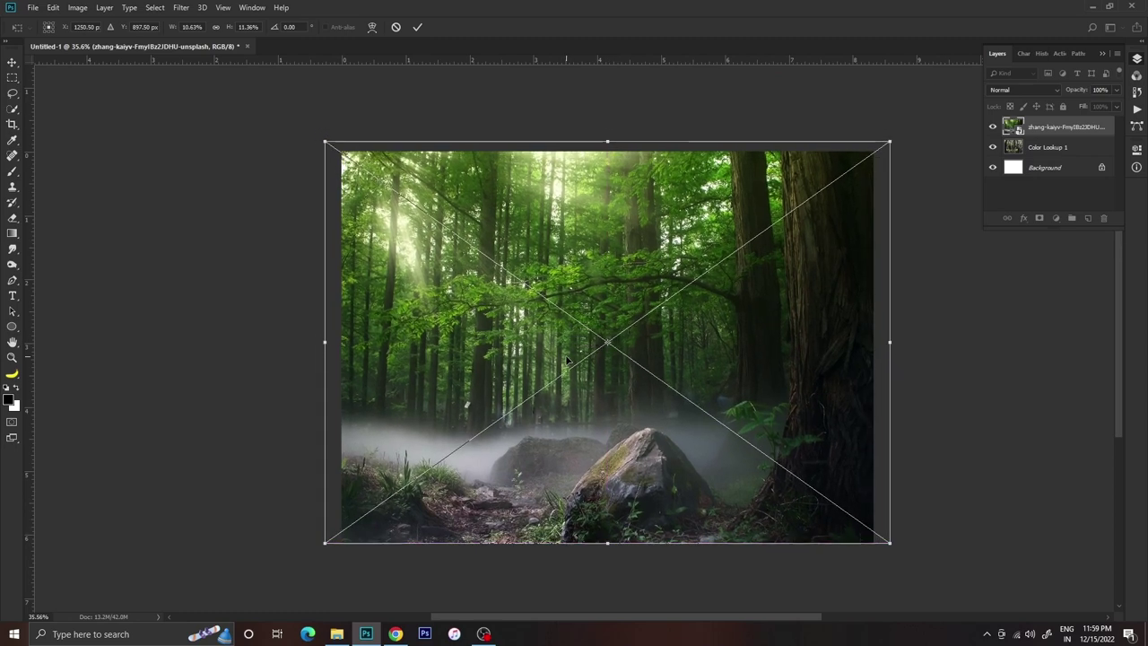
key("Return")
left_click(1040, 220, "alt")
key("e")
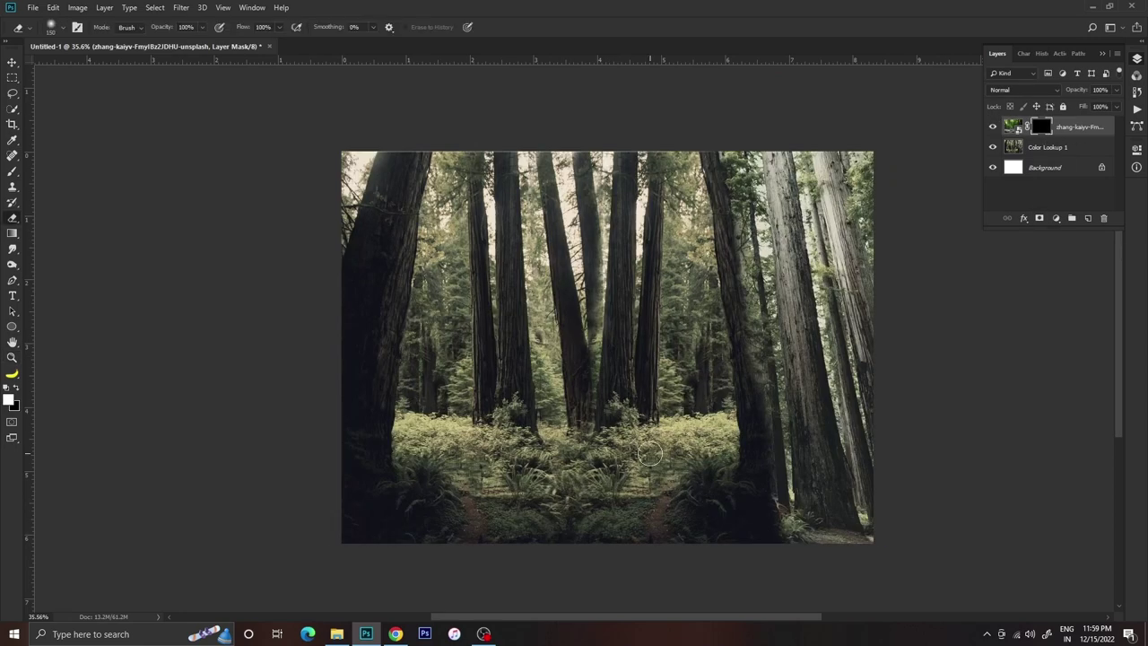
Paint the mask white to reveal the mist, mossy rock, path and right-side foliage
mouse_move(655, 538)
left_mouse_down()
mouse_move(853, 500)
mouse_move(846, 205)
left_mouse_up()
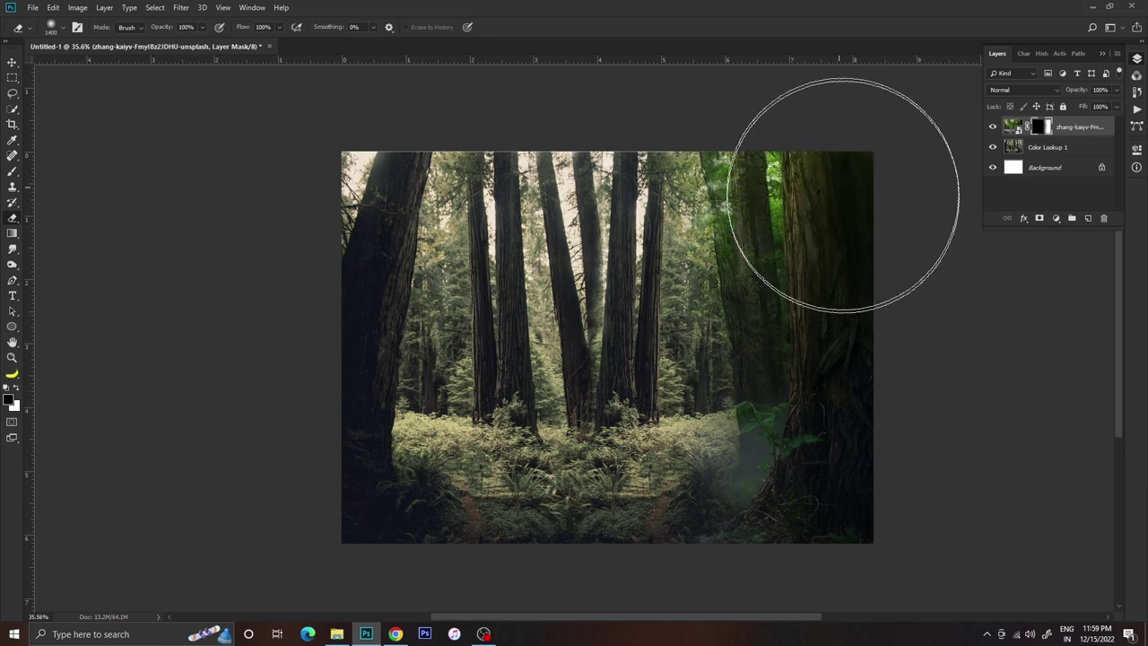
key("bracketleft")
key("bracketleft")
key("bracketleft")
mouse_move(705, 512)
left_mouse_down()
mouse_move(465, 535)
mouse_move(717, 462)
left_mouse_up()
mouse_move(813, 264)
left_mouse_down()
mouse_move(762, 243)
mouse_move(842, 470)
left_mouse_up()
left_click_drag(692, 141, 682, 117)
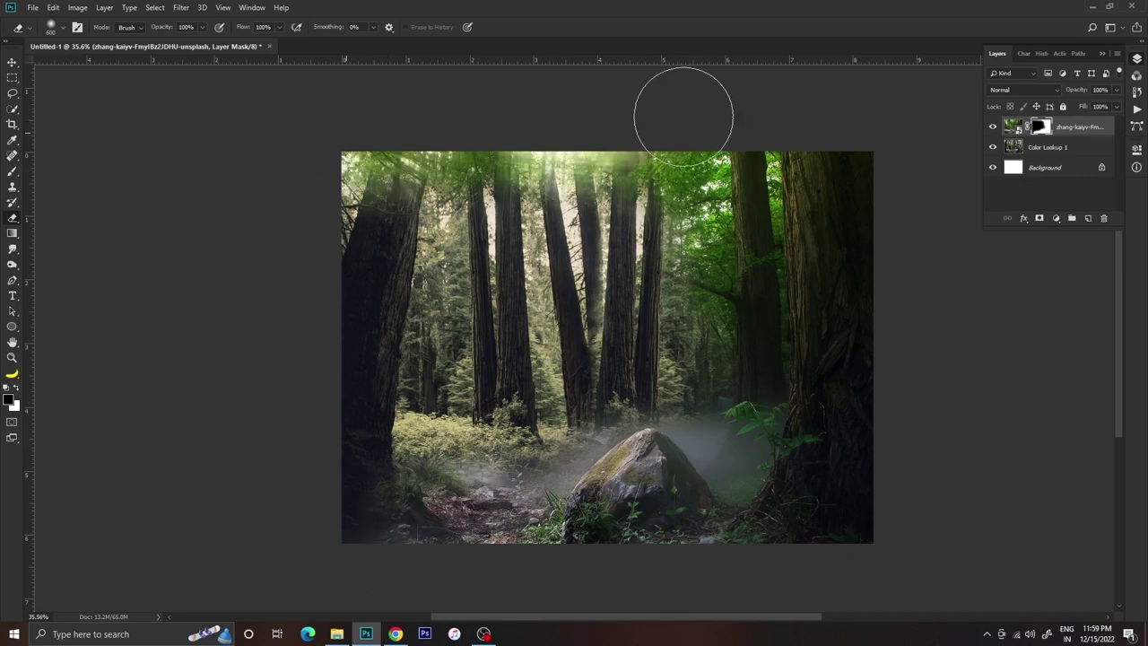
key("ctrl+z")
key("z")
left_click_drag(619, 146, 652, 146)
key("ctrl+0")
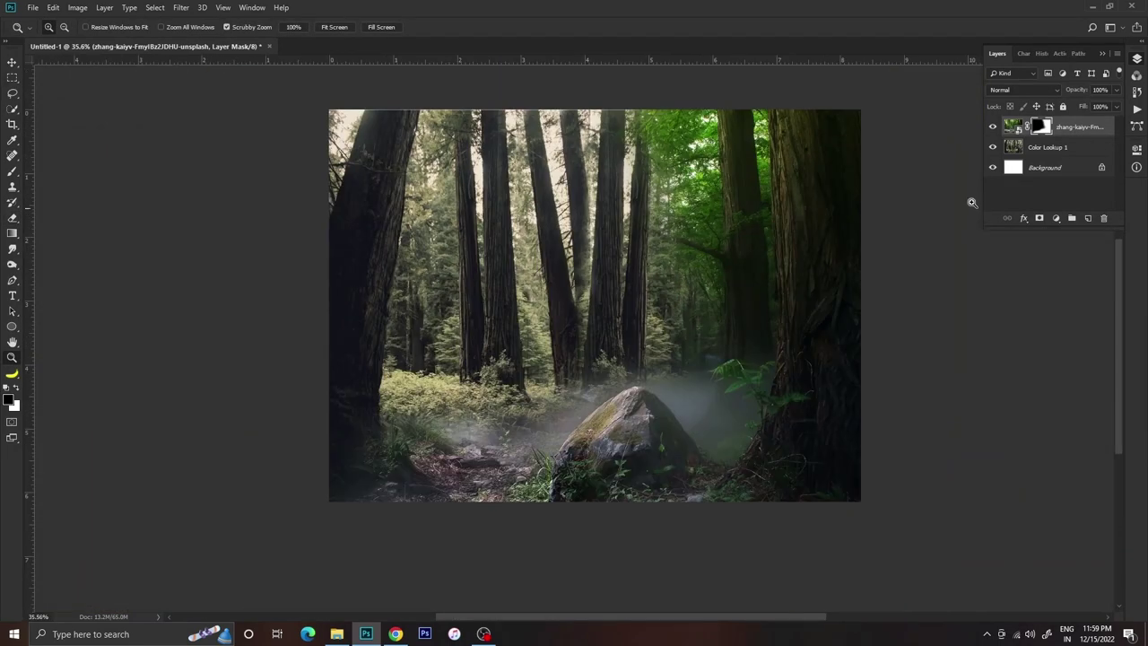
Add a Color Lookup adjustment using Moonlight.3DL for a night look
left_click(1055, 218)
left_click(1025, 377)
left_click(1076, 185)
left_click(1028, 483)
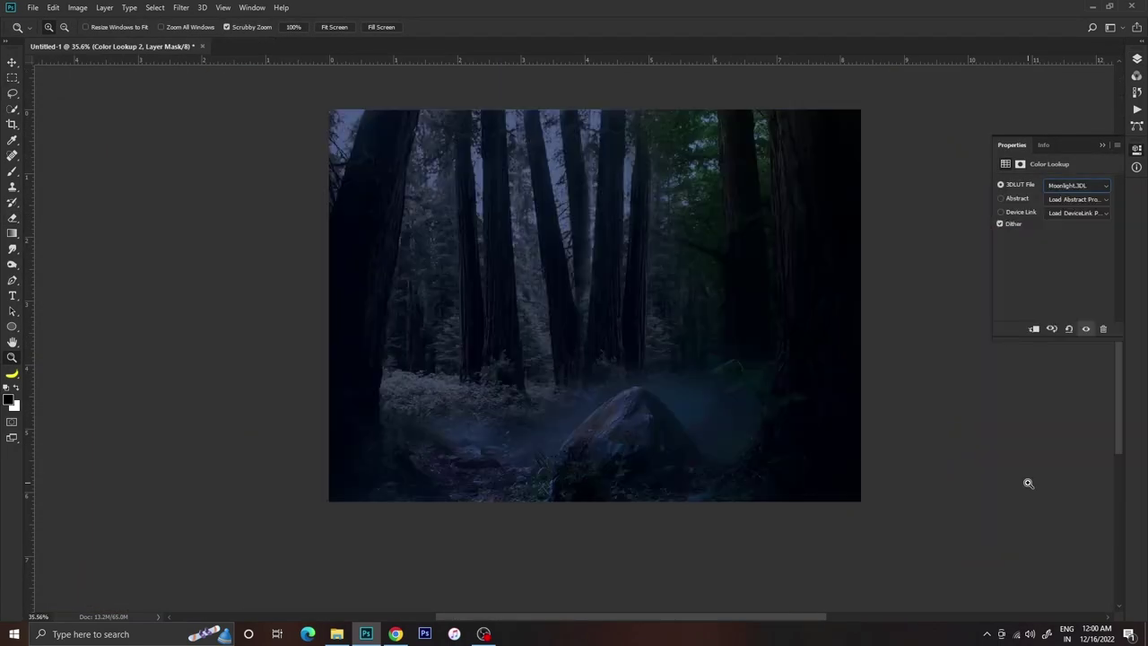
key("F7")
Brush the Moonlight mask back around the rock, ferns, mist and central trees
key("e")
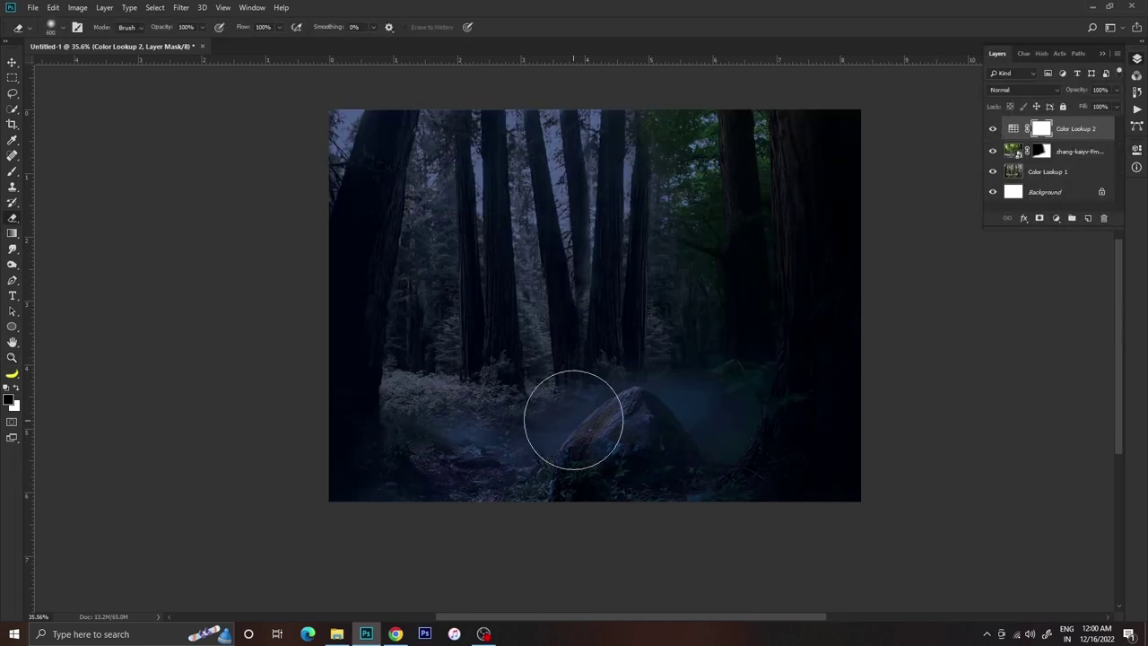
key("x")
left_click_drag(604, 414, 556, 448)
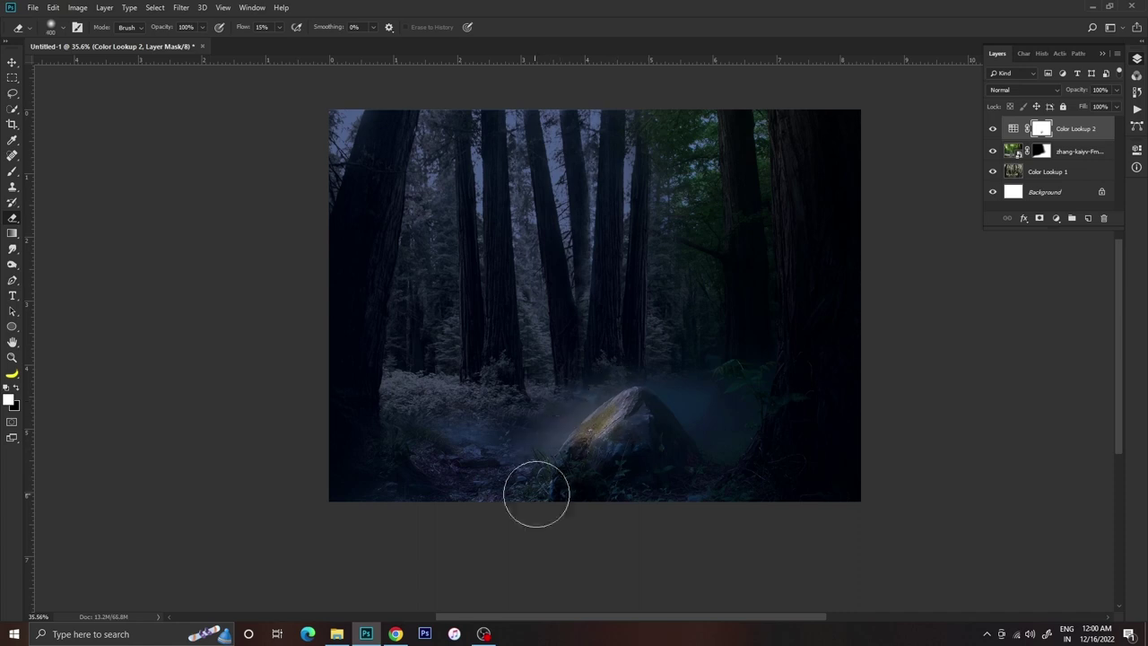
left_click_drag(459, 481, 540, 427)
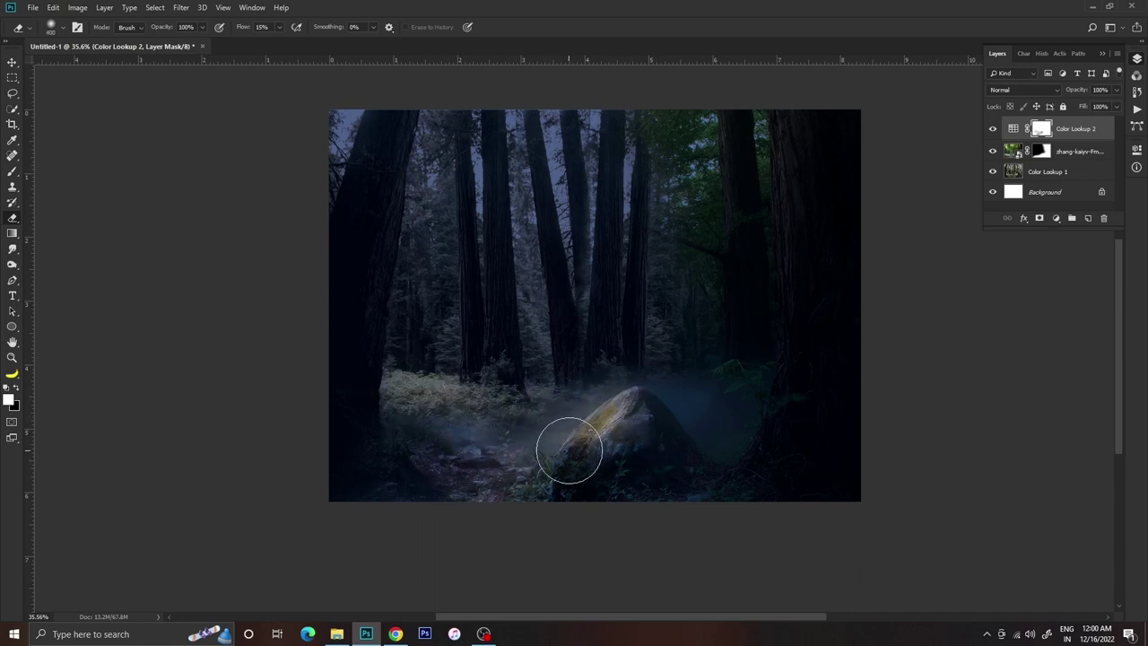
left_click_drag(431, 175, 424, 371)
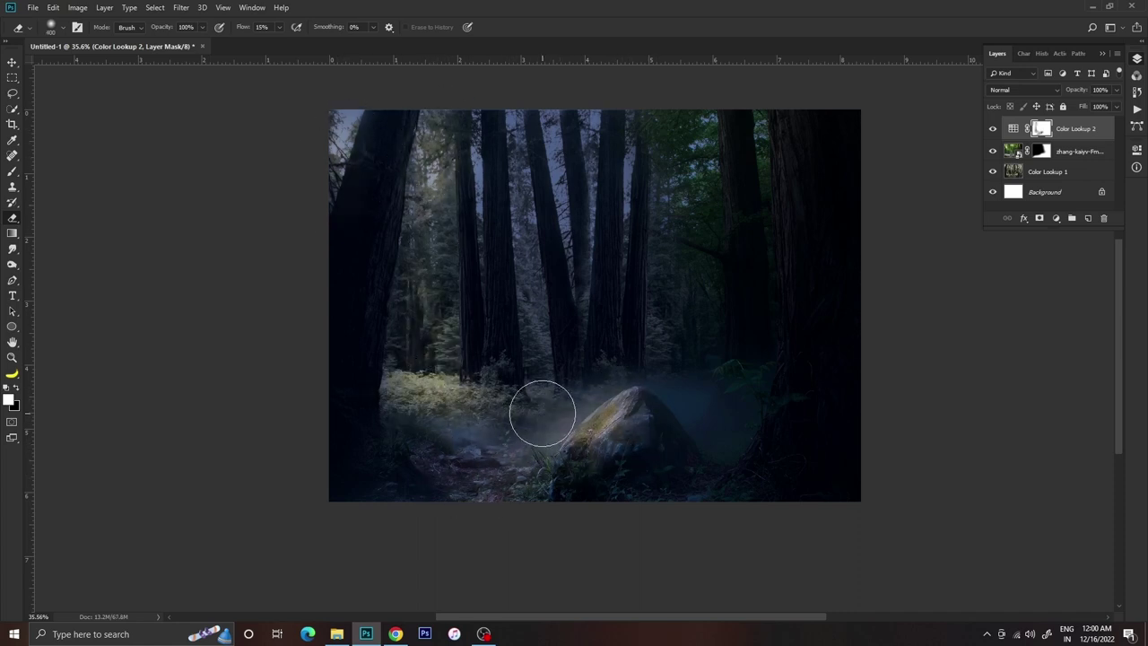
left_click_drag(542, 414, 517, 133)
left_click_drag(786, 365, 673, 403)
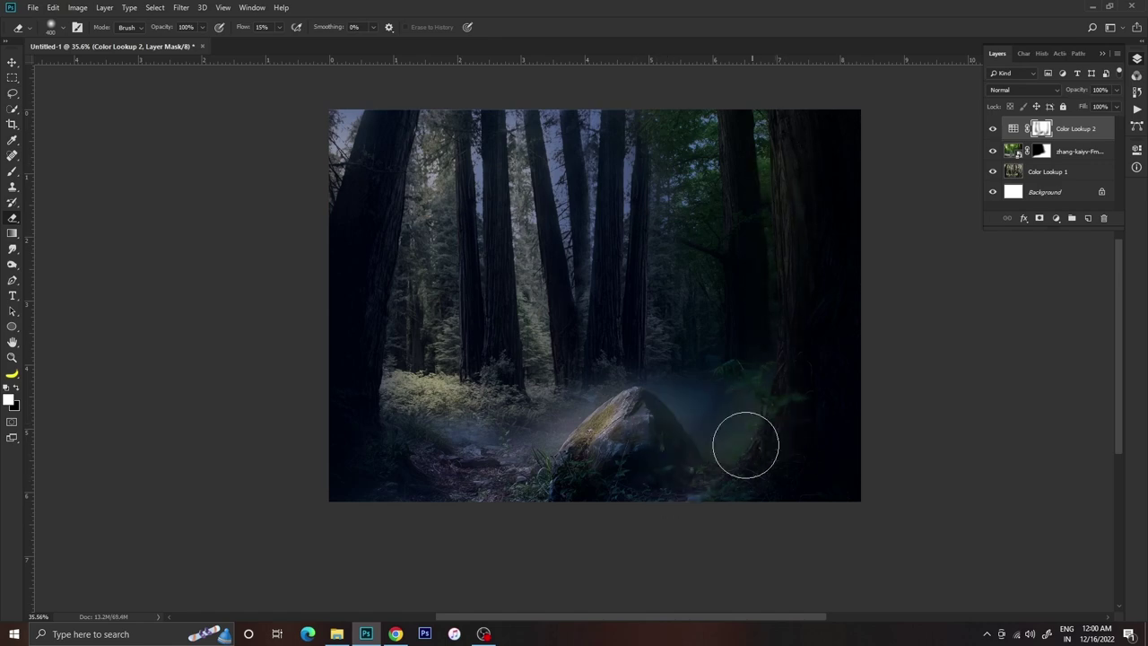
left_click_drag(671, 221, 675, 336)
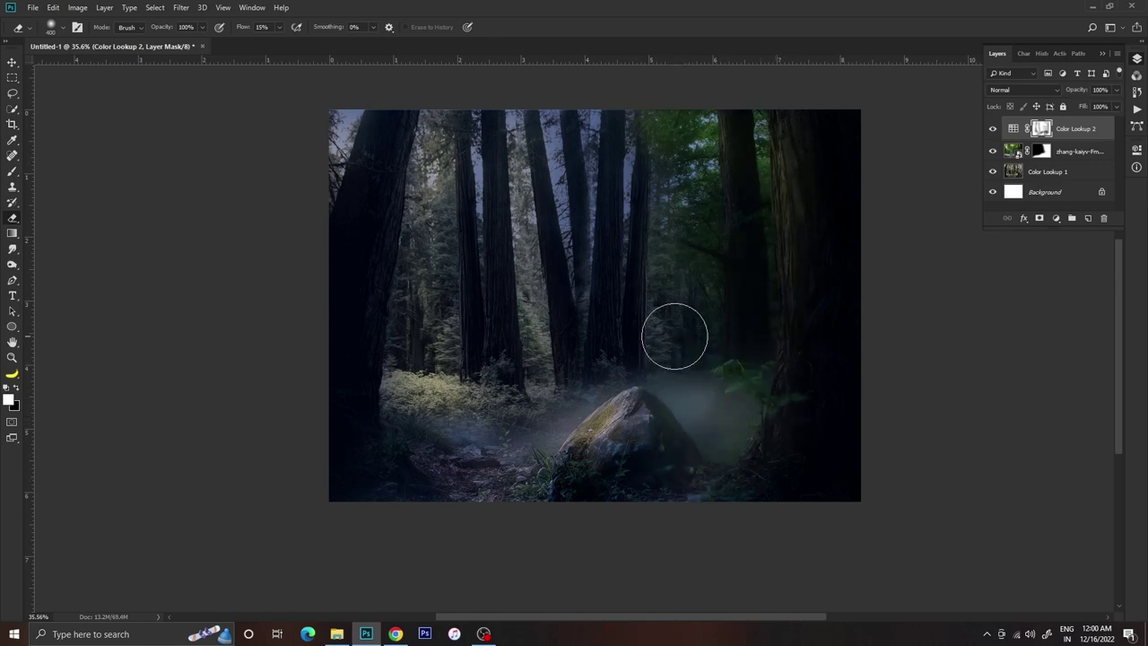
mouse_move(543, 473)
left_mouse_down()
mouse_move(654, 410)
mouse_move(718, 410)
left_mouse_up()
Add a third Color Lookup set to Kodak 5218 and erase parts of its mask
key("z")
left_click(1077, 151)
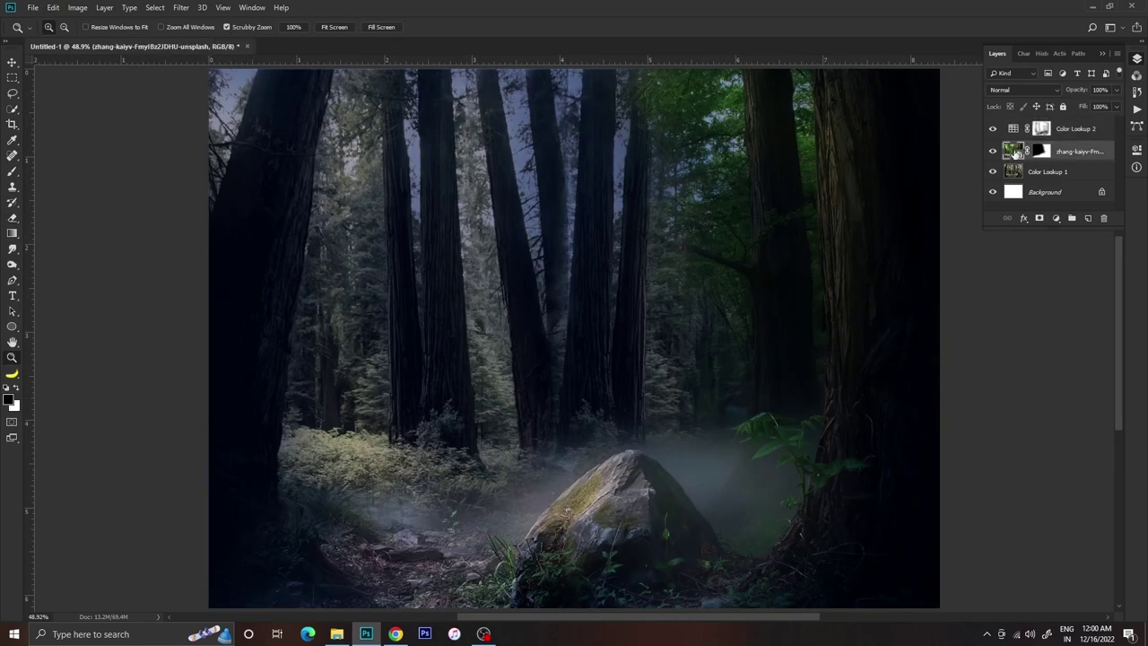
left_click(1056, 218)
left_click(1083, 378)
left_click(1077, 184)
left_click(1027, 495)
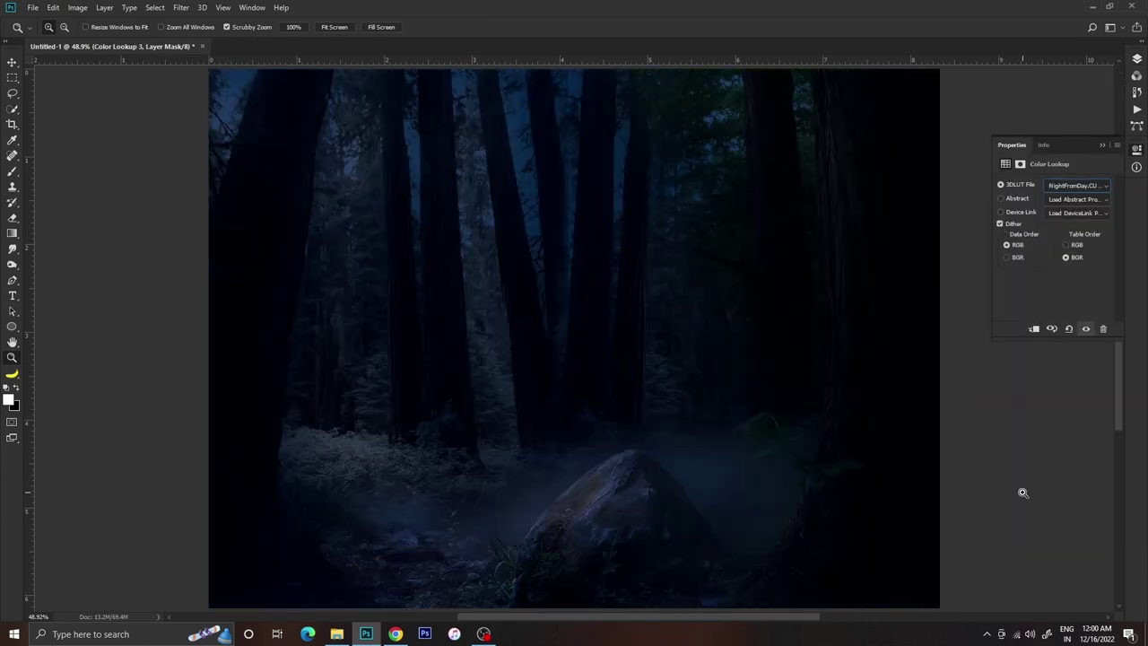
left_click(1076, 185)
left_click(1019, 517)
key("Up")
key("Up")
key("Up")
key("Up")
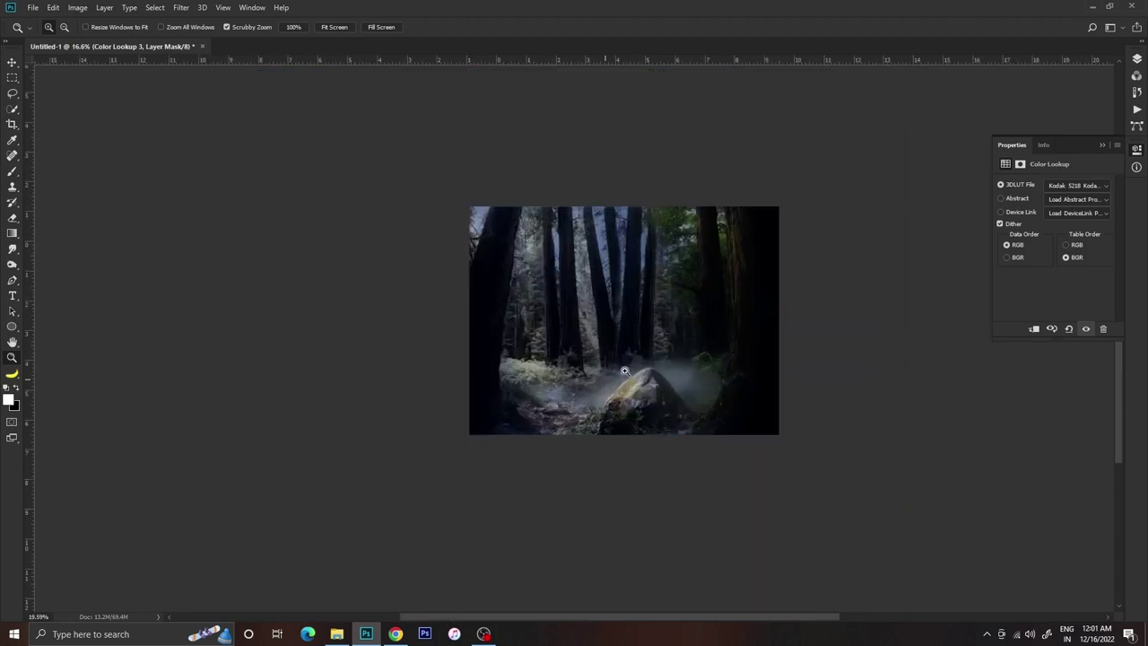
key("e")
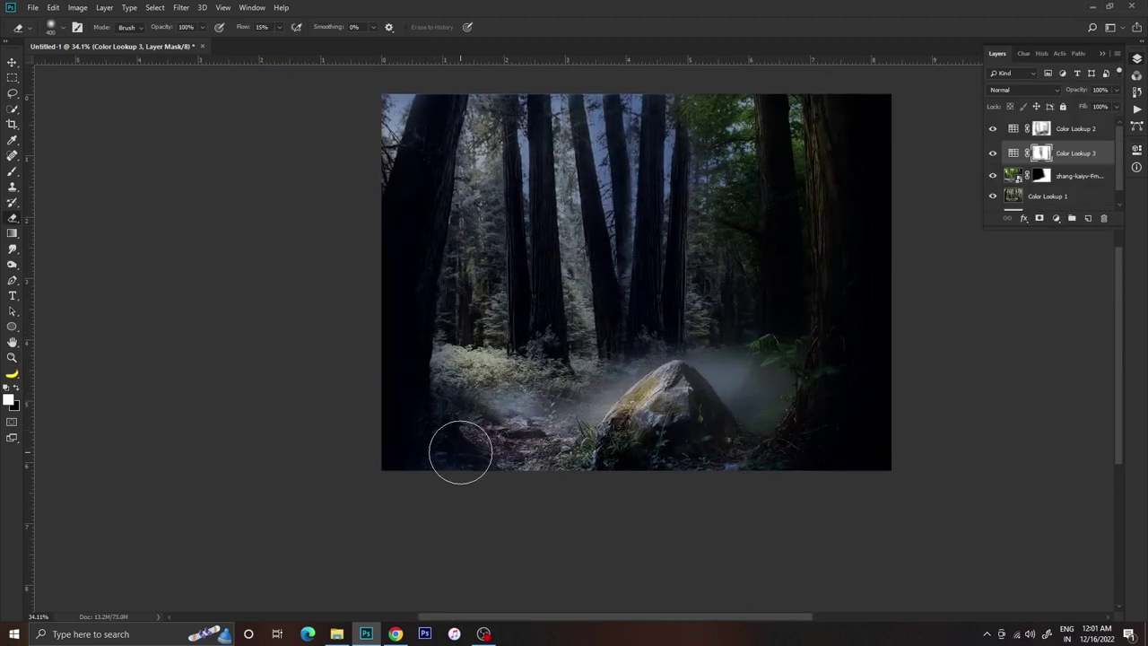
key("ctrl+0")
Open the goldfish photo from File Explorer in Photoshop
left_click(336, 634)
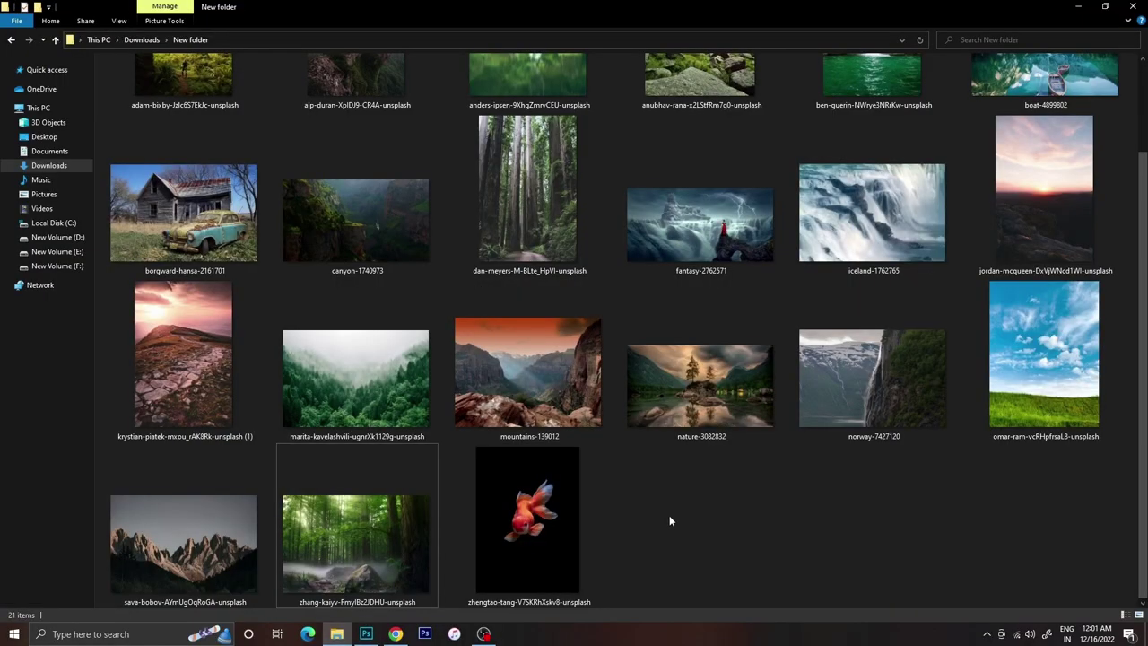
left_click(539, 520)
right_click(545, 520)
left_click(623, 319)
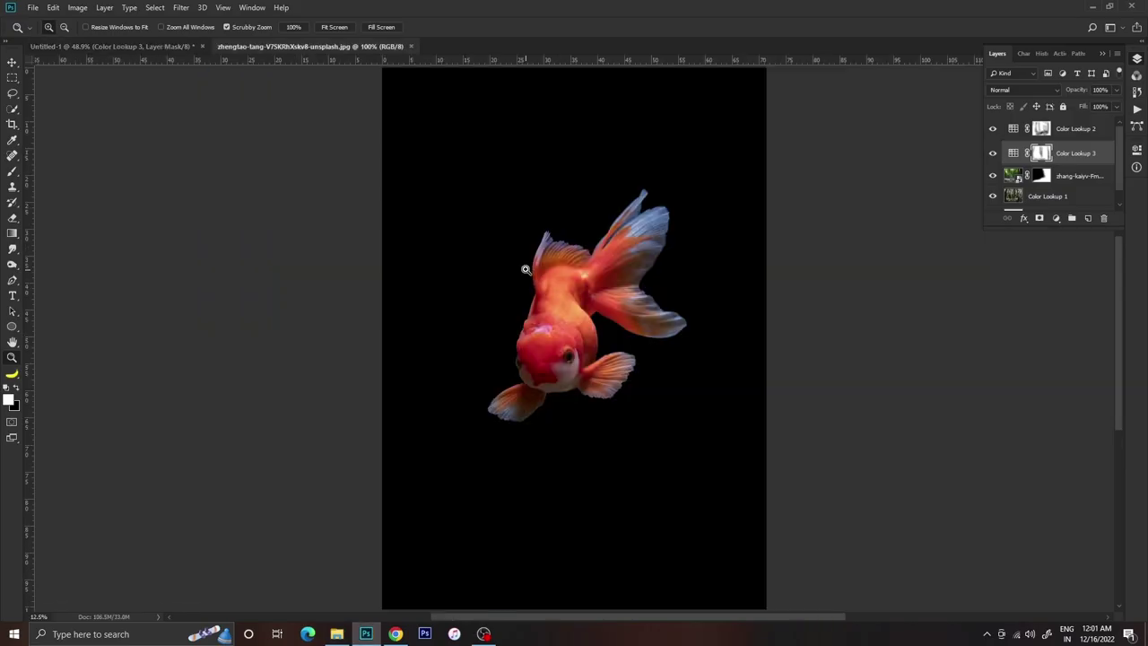
Select the goldfish with Select > Subject and drag it into the forest composition
key("w")
left_click(155, 7)
left_click(161, 146)
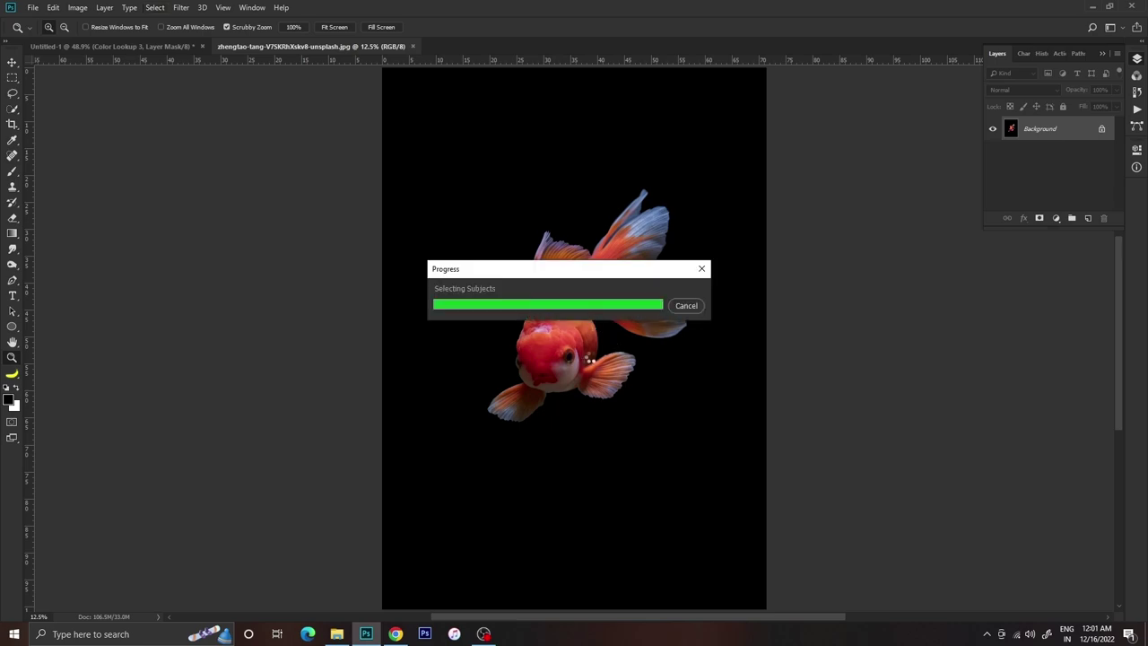
key("v")
mouse_move(531, 356)
left_mouse_down()
mouse_move(418, 243)
mouse_move(573, 352)
mouse_move(516, 349)
left_mouse_up()
Scale the goldfish down, flip it horizontally, and place it above the forest path
key("ctrl+t")
key("ctrl+0")
mouse_move(886, 67)
left_mouse_down()
mouse_move(833, 108)
mouse_move(636, 340)
left_mouse_up()
left_click_drag(552, 437, 542, 298)
left_click_drag(625, 205, 589, 231)
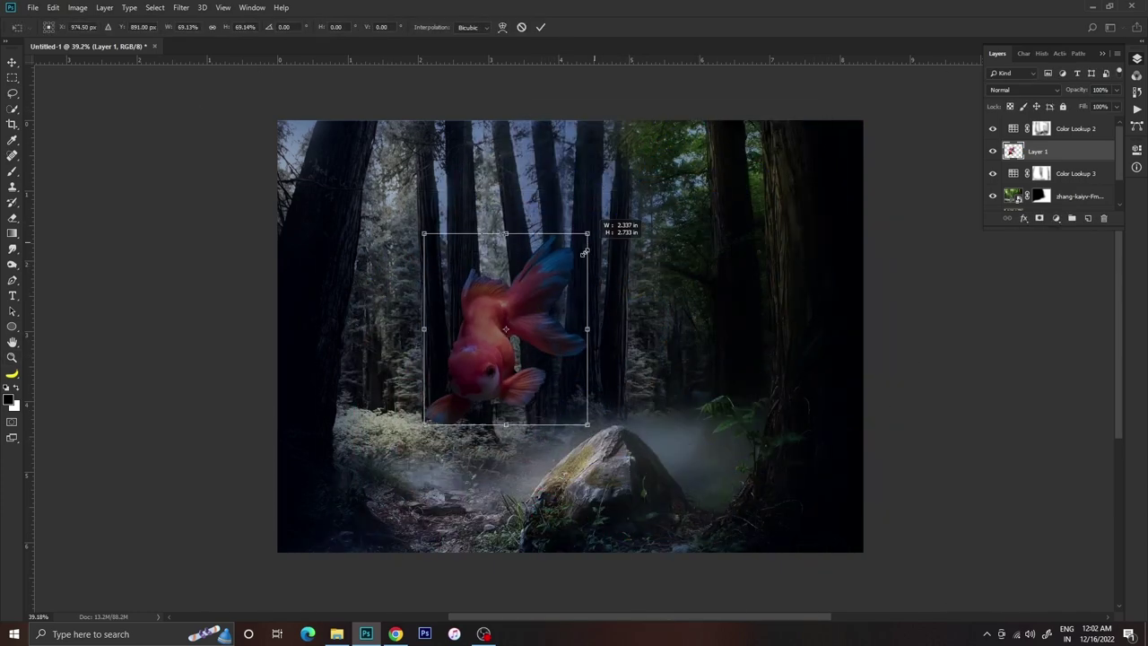
right_click(495, 264)
left_click(529, 408)
mouse_move(537, 371)
left_mouse_down()
mouse_move(504, 321)
mouse_move(514, 309)
mouse_move(592, 350)
left_mouse_up()
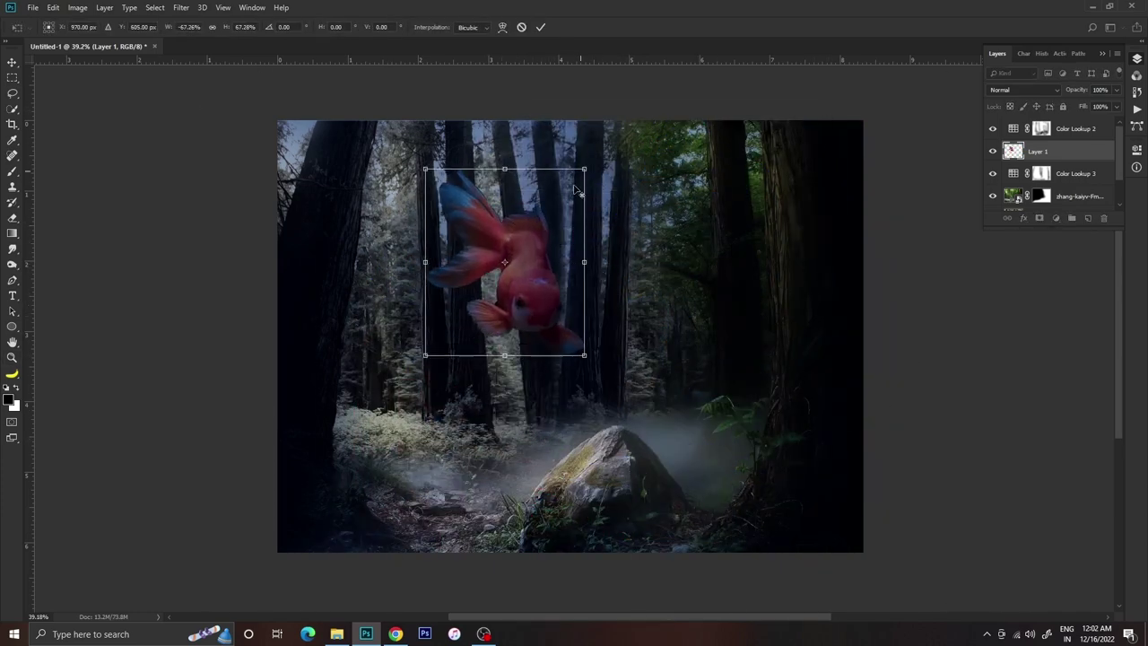
Fine-tune the goldfish's size and tilt, commit, and bring Layer 1 to the top
left_click_drag(515, 305, 474, 298)
mouse_move(567, 230)
left_mouse_down()
mouse_move(562, 209)
mouse_move(569, 217)
left_mouse_up()
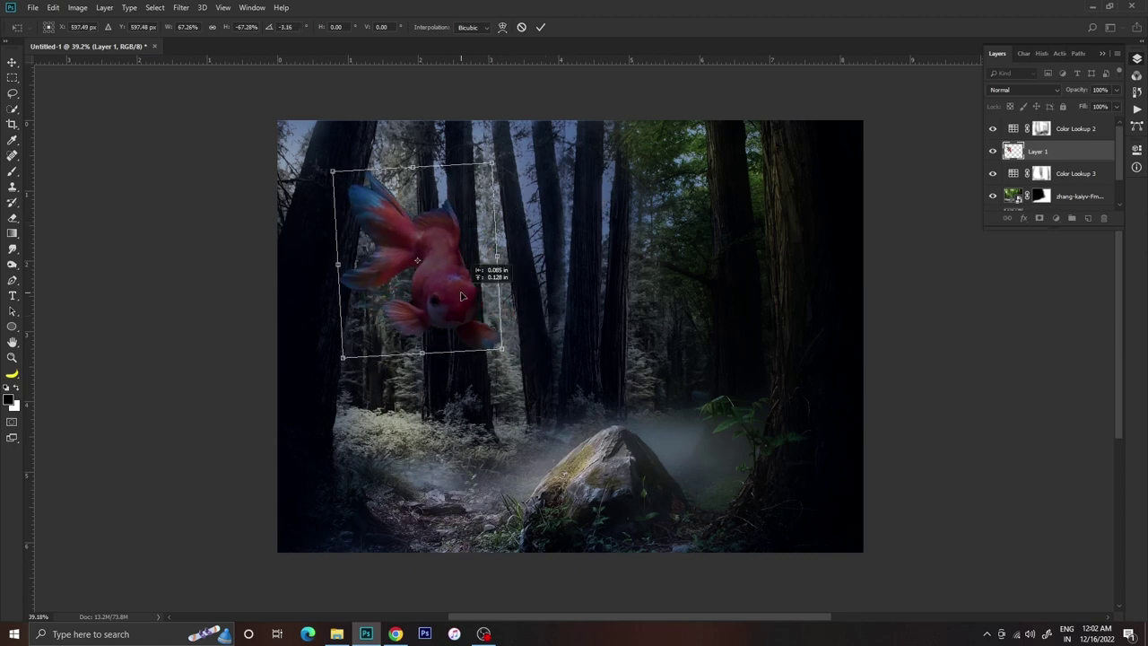
left_click_drag(470, 306, 550, 305)
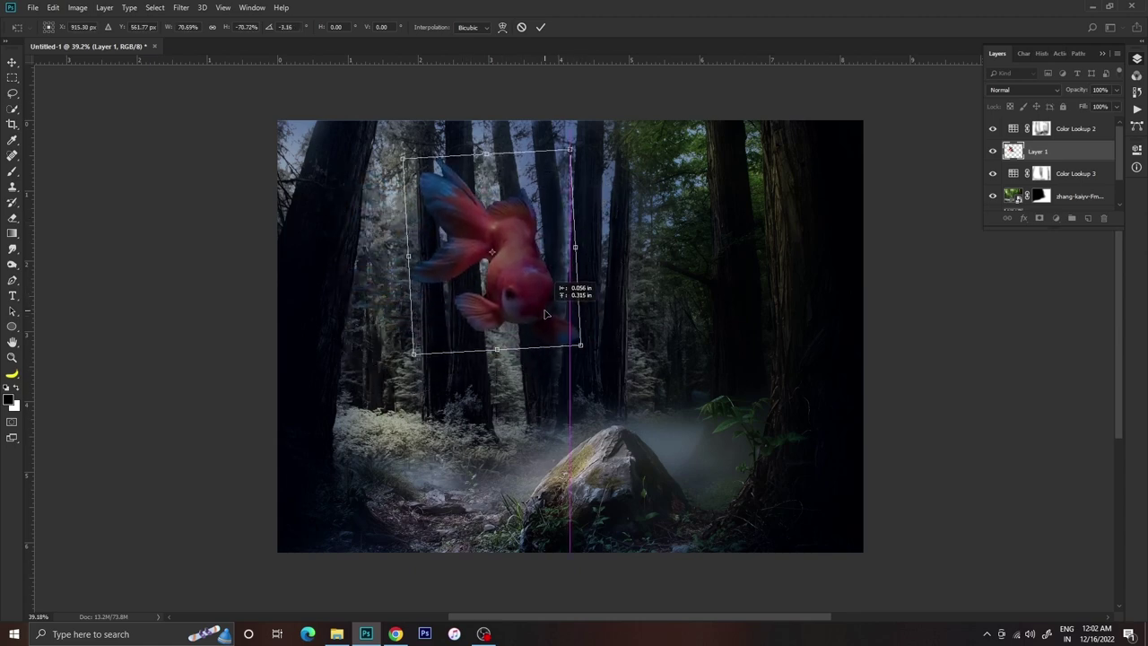
key("Return")
key("z")
mouse_move(499, 262)
left_mouse_down()
mouse_move(1066, 243)
mouse_move(709, 320)
left_mouse_up()
key("ctrl+bracketright")
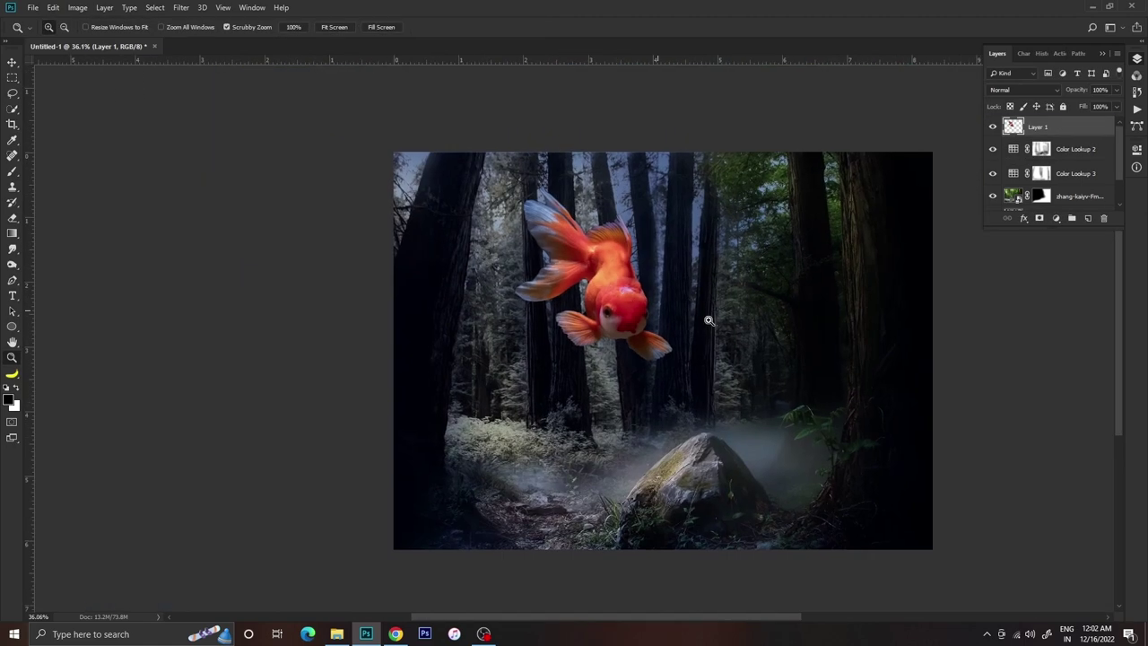
Add a Levels adjustment with output whites at 87, erasing its mask over parts of the goldfish
left_click(1055, 218)
left_click(1067, 271)
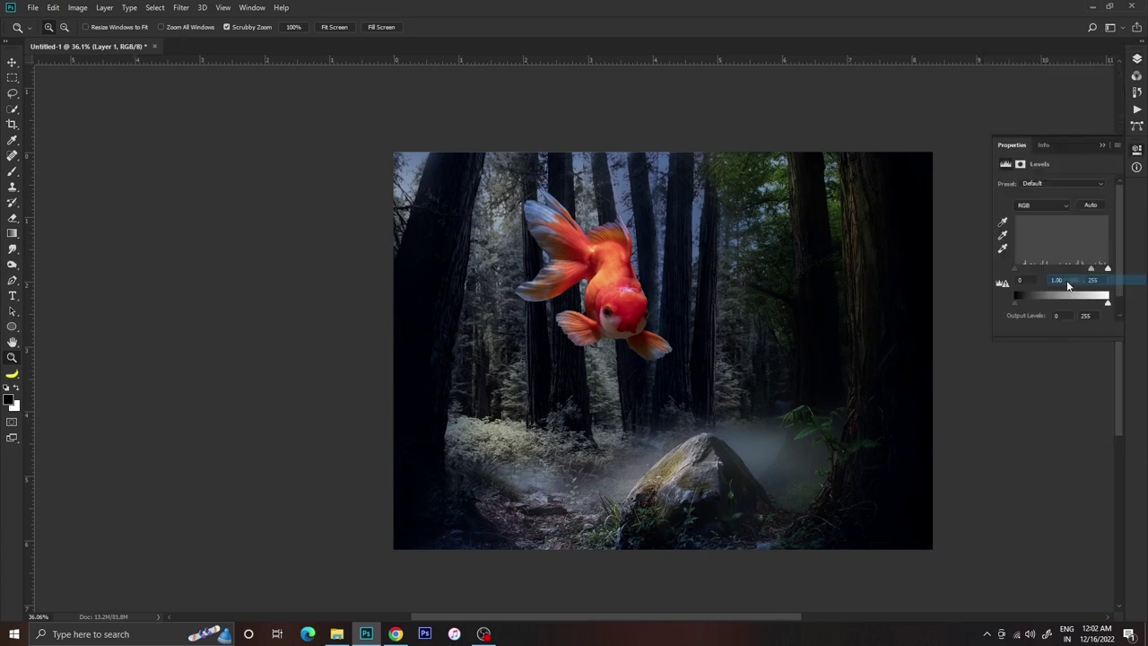
left_click_drag(1108, 303, 1048, 306)
left_click(1138, 58)
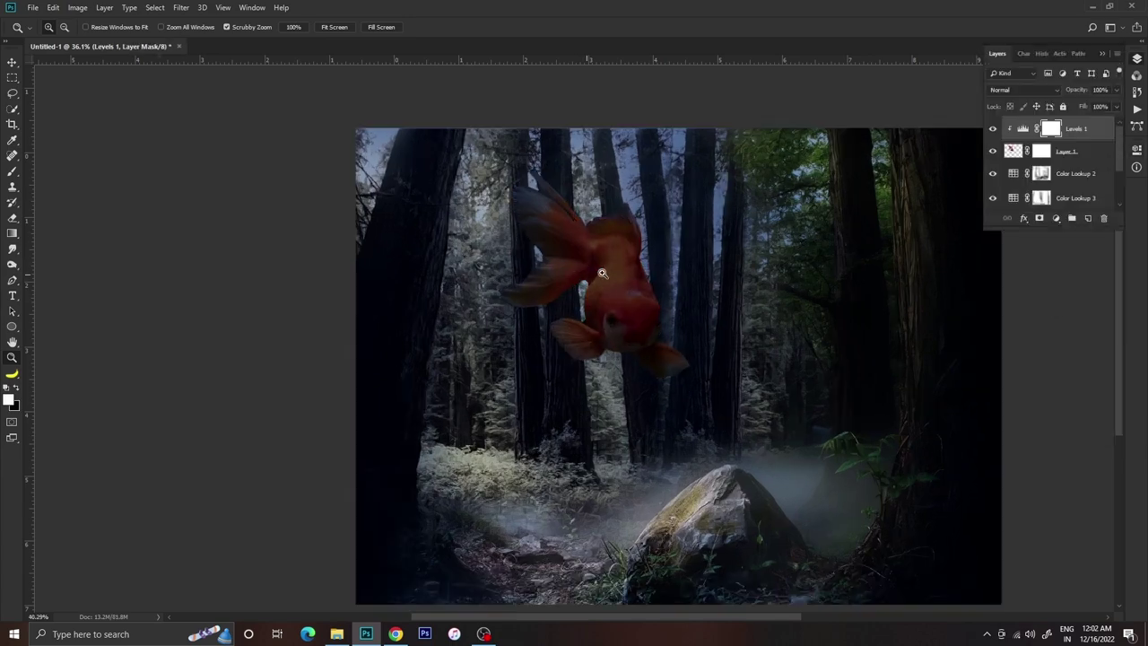
scroll(565, 295, "up", 3)
key("e")
mouse_move(564, 295)
left_mouse_down()
mouse_move(565, 266)
mouse_move(602, 359)
mouse_move(616, 320)
mouse_move(523, 313)
left_mouse_up()
key("z")
Add Color Lookup 4 with a teal 3DLUT preset and place it below the goldfish layer
left_click(1056, 218)
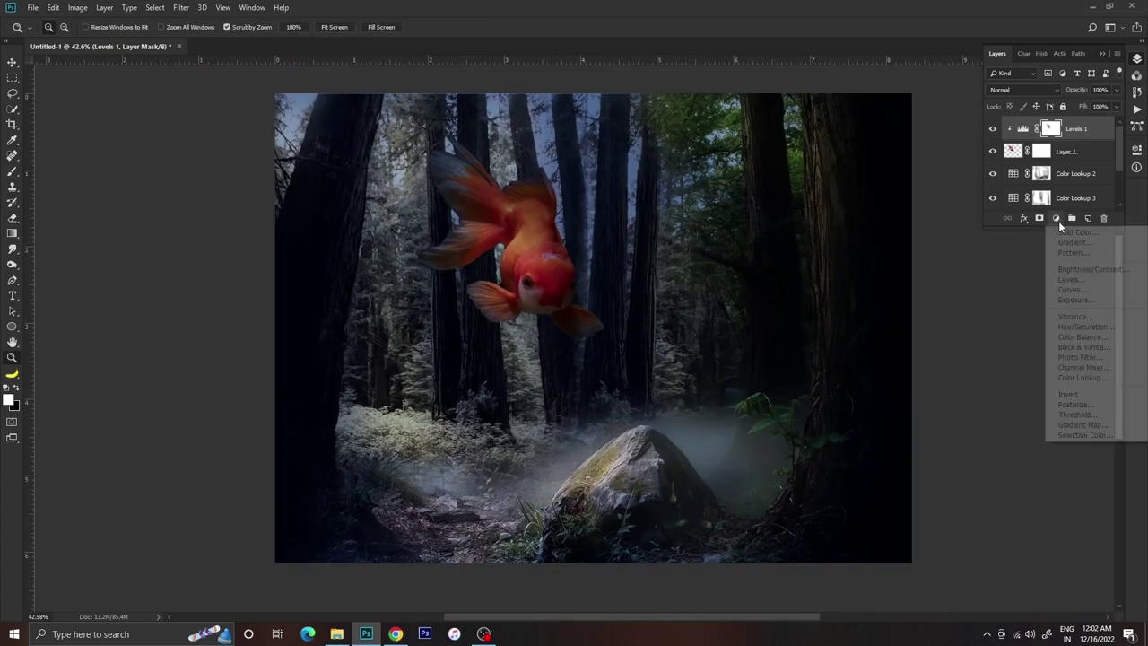
left_click(1076, 304)
left_click(1077, 185)
left_click(1019, 485)
key("Down")
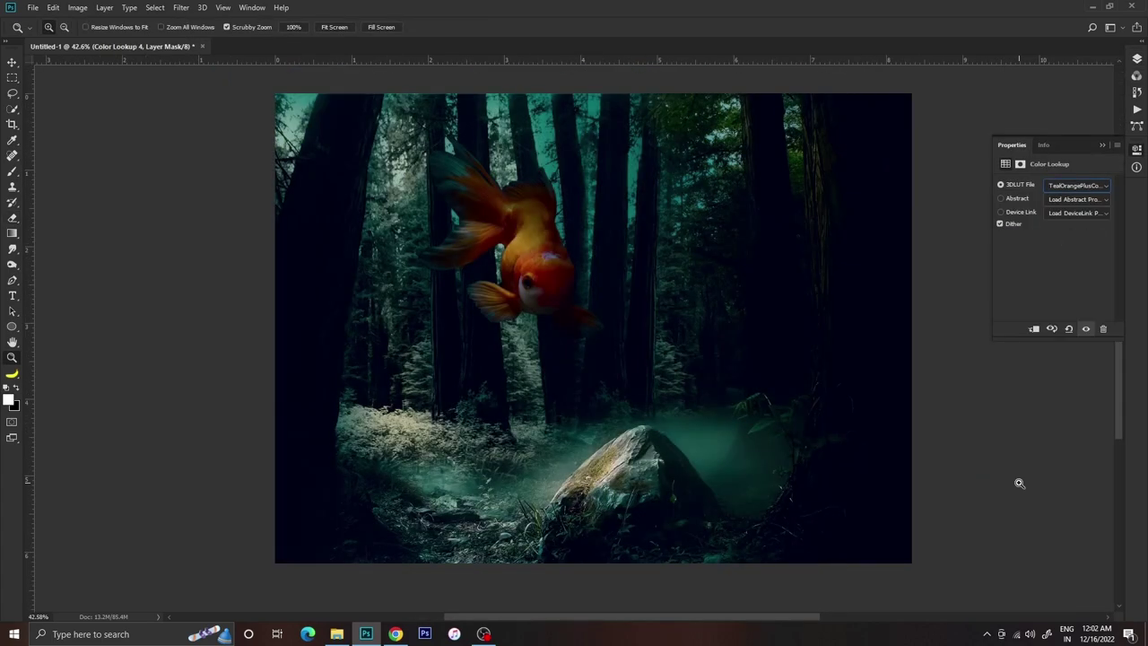
key("Down")
key("Down")
key("Return")
key("F7")
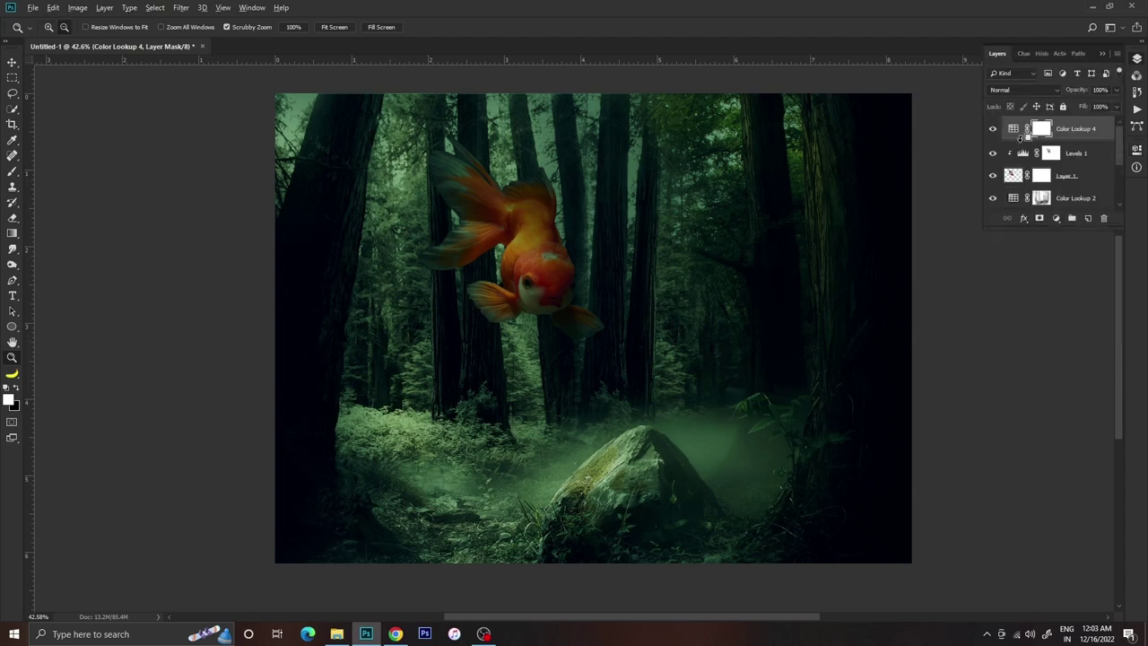
left_click_drag(564, 358, 554, 302)
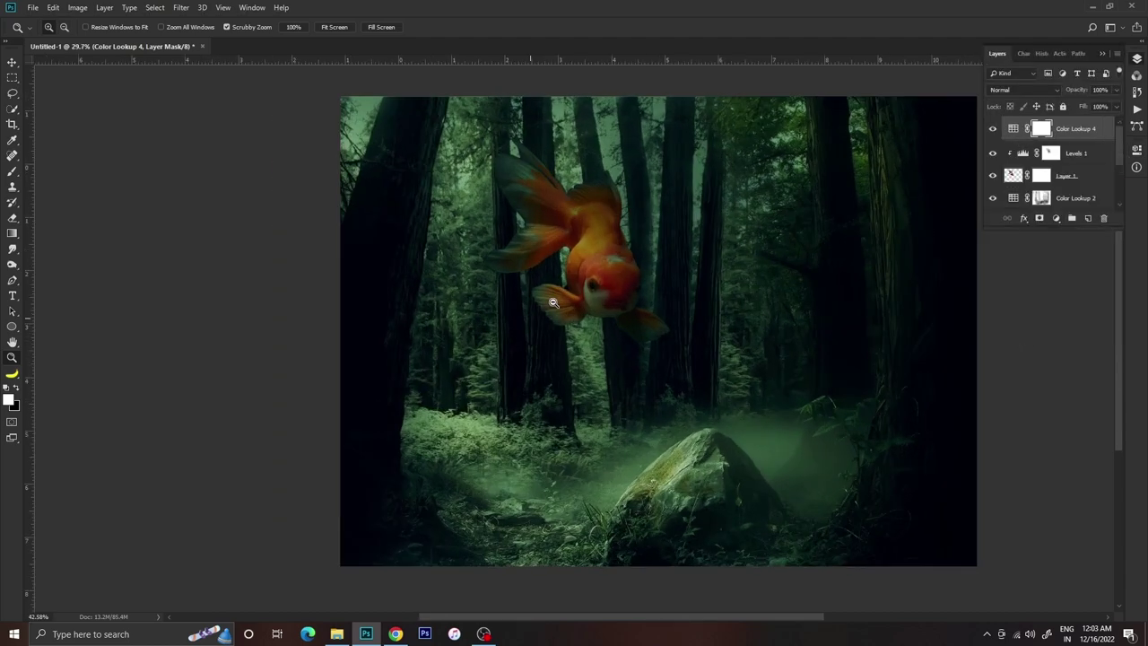
left_click_drag(1059, 177, 994, 182)
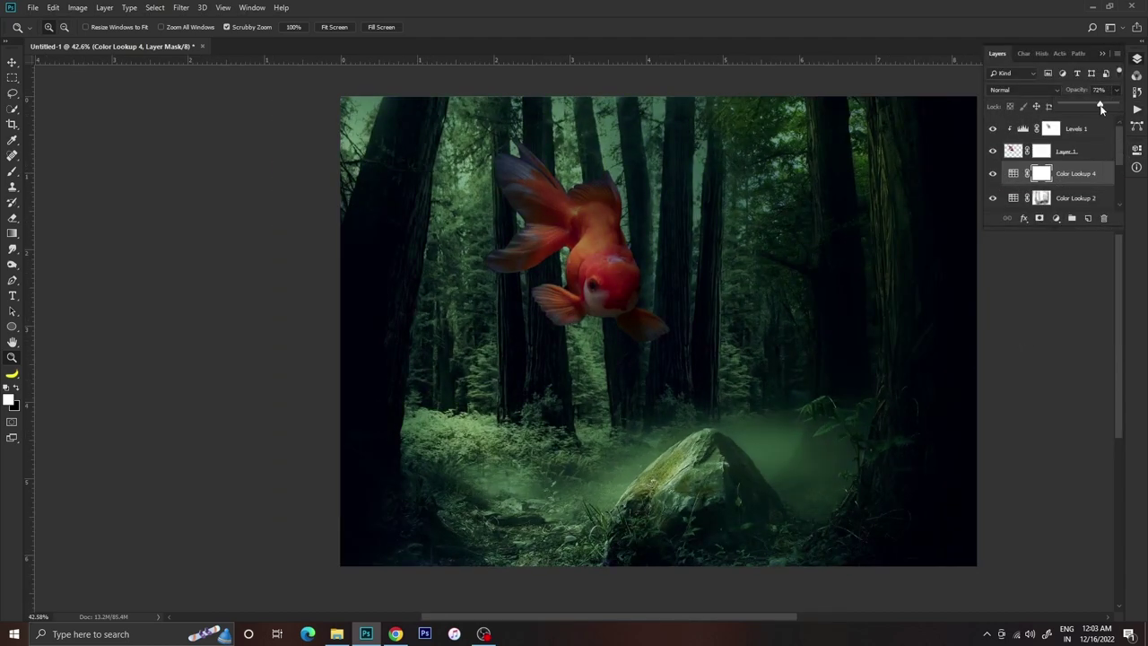
Erase the Levels 1 mask over the goldfish's top to restore its brightness
left_click(1072, 129)
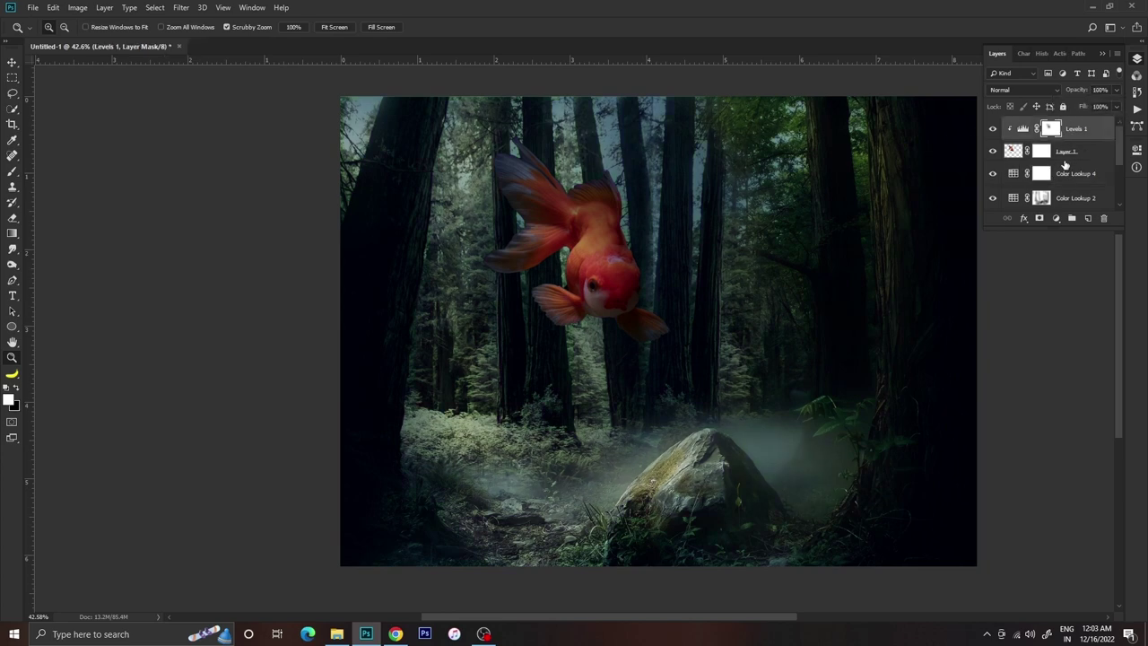
left_click_drag(1052, 230, 1053, 417)
left_click(992, 128)
left_click(992, 129)
left_click_drag(613, 214, 724, 213)
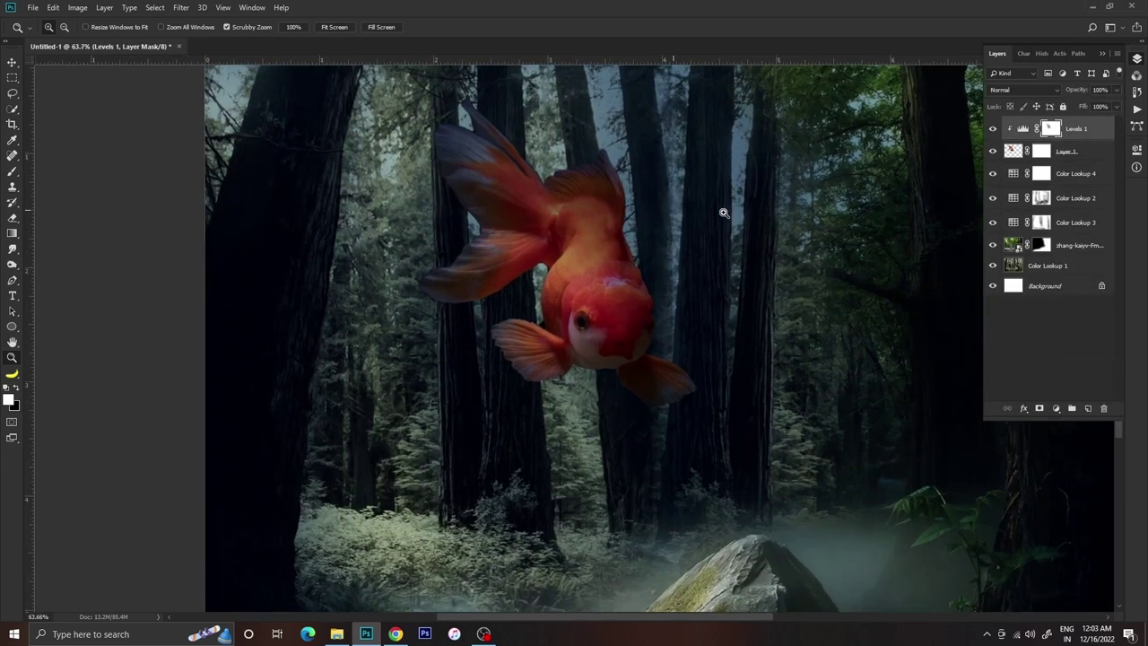
double_click(1022, 133)
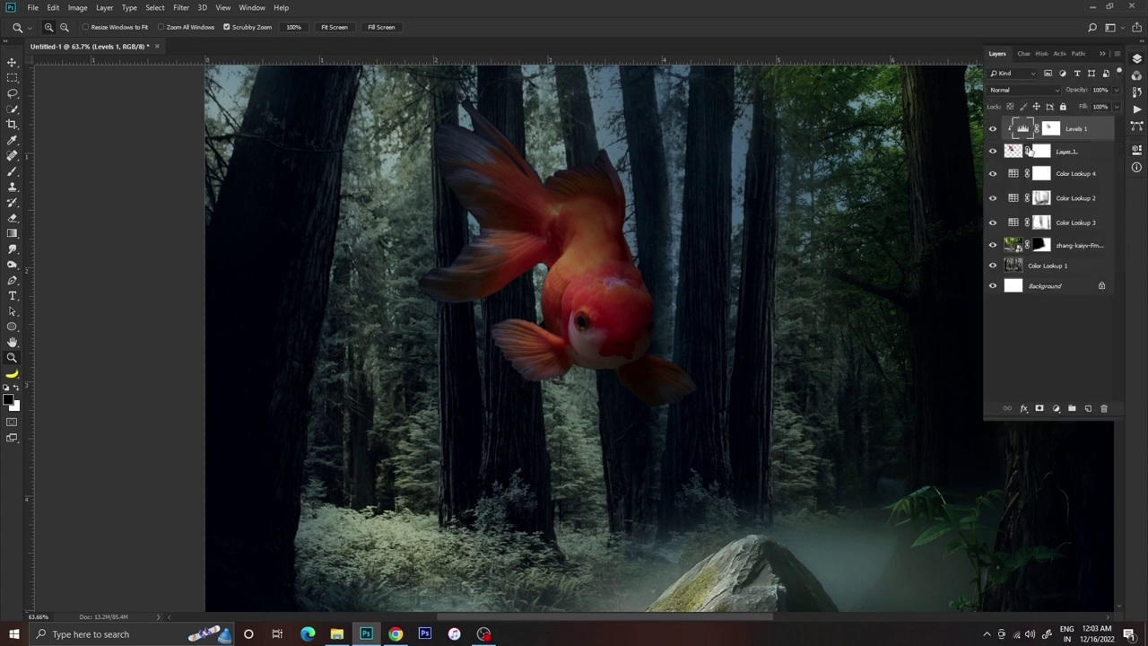
left_click(1067, 151)
key("e")
scroll(575, 314, "up", 2)
left_click(1048, 132)
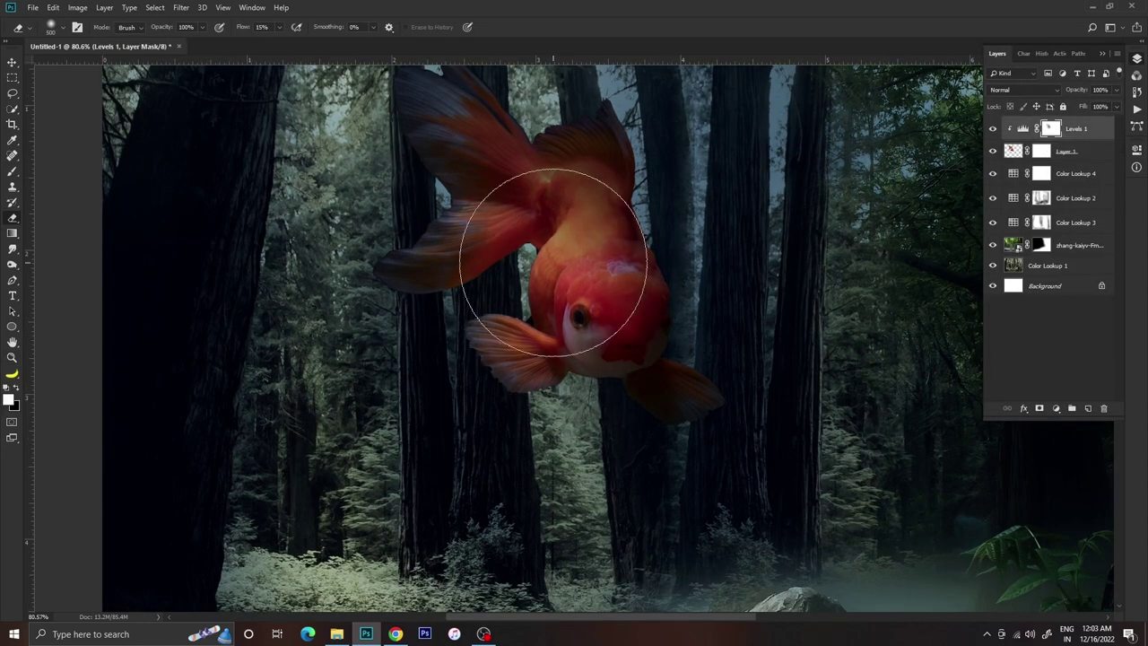
mouse_move(577, 323)
left_mouse_down()
mouse_move(495, 159)
mouse_move(580, 141)
left_mouse_up()
key("z")
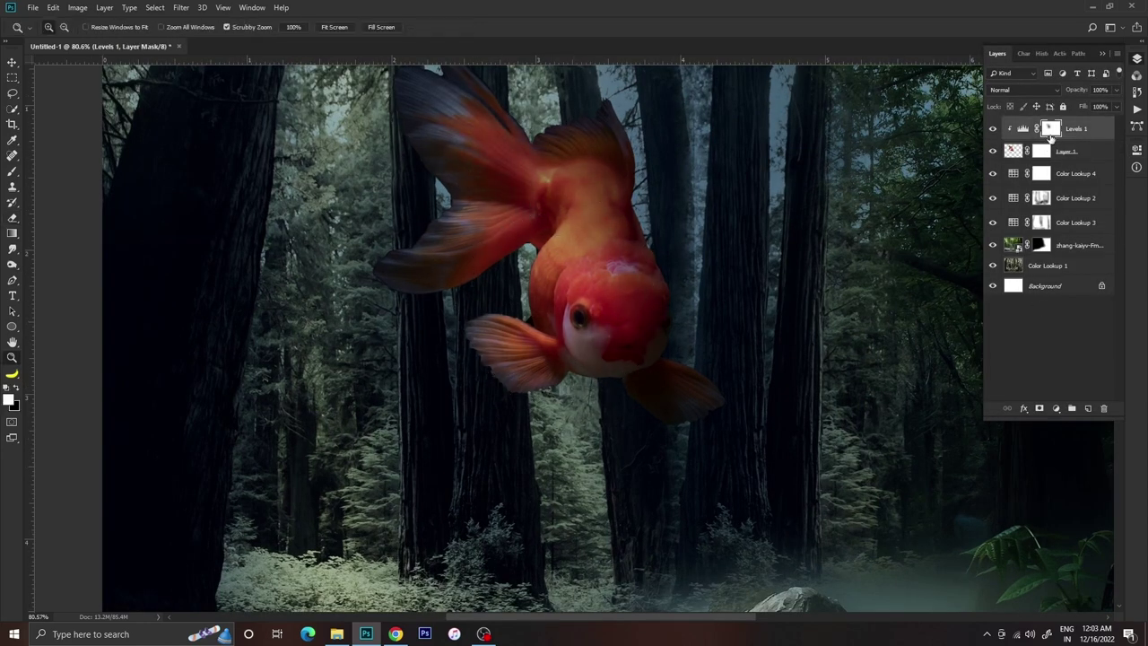
Add Color Lookup 5 above the goldfish with a Fuji ETERNA 250 film-stock look
left_click(1067, 151)
left_click(1056, 408)
left_click(1081, 341)
double_click(1023, 153)
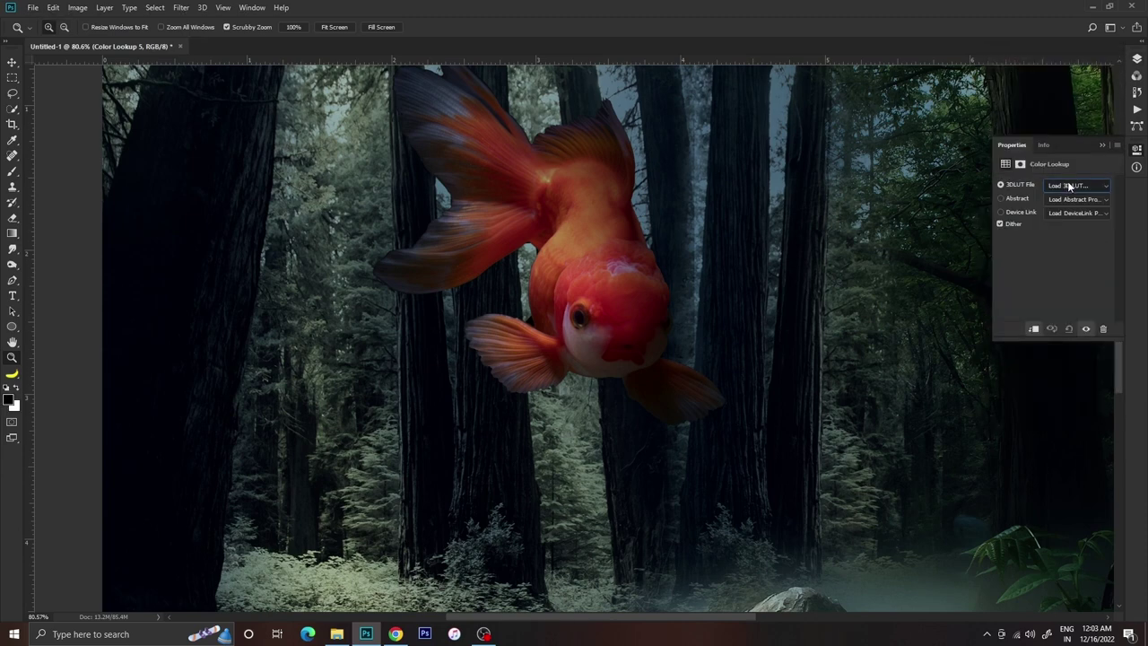
key("Down")
key("Down")
key("Down")
key("Down")
key("Down")
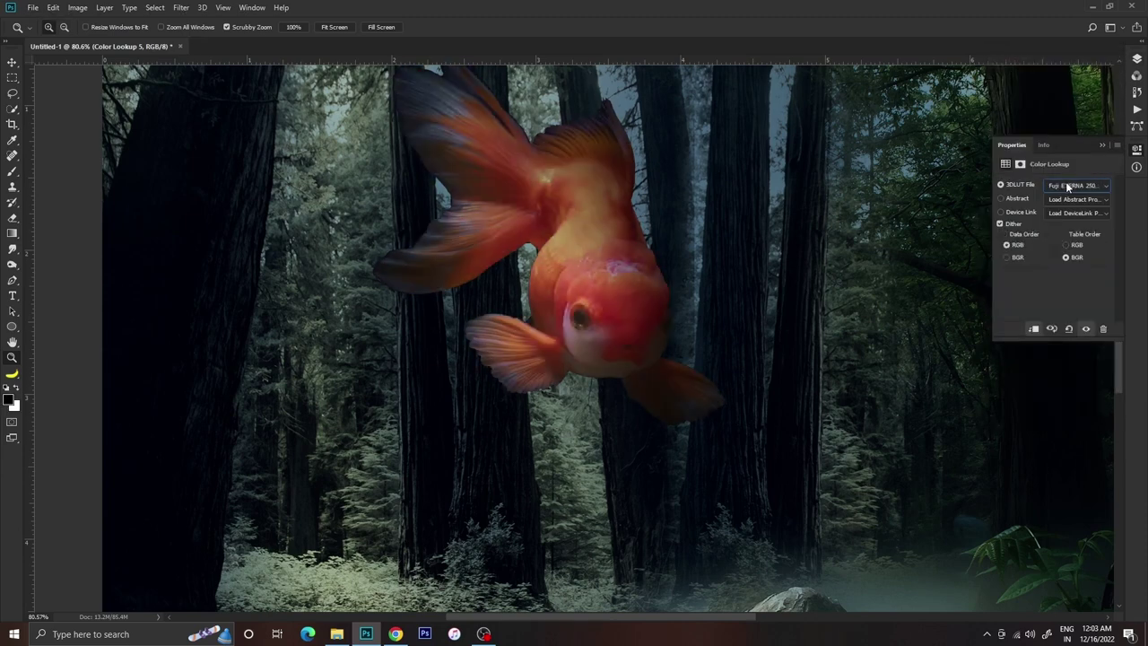
key("Down")
key("Down")
key("Down")
key("Down")
key("Down")
key("Down")
key("Down")
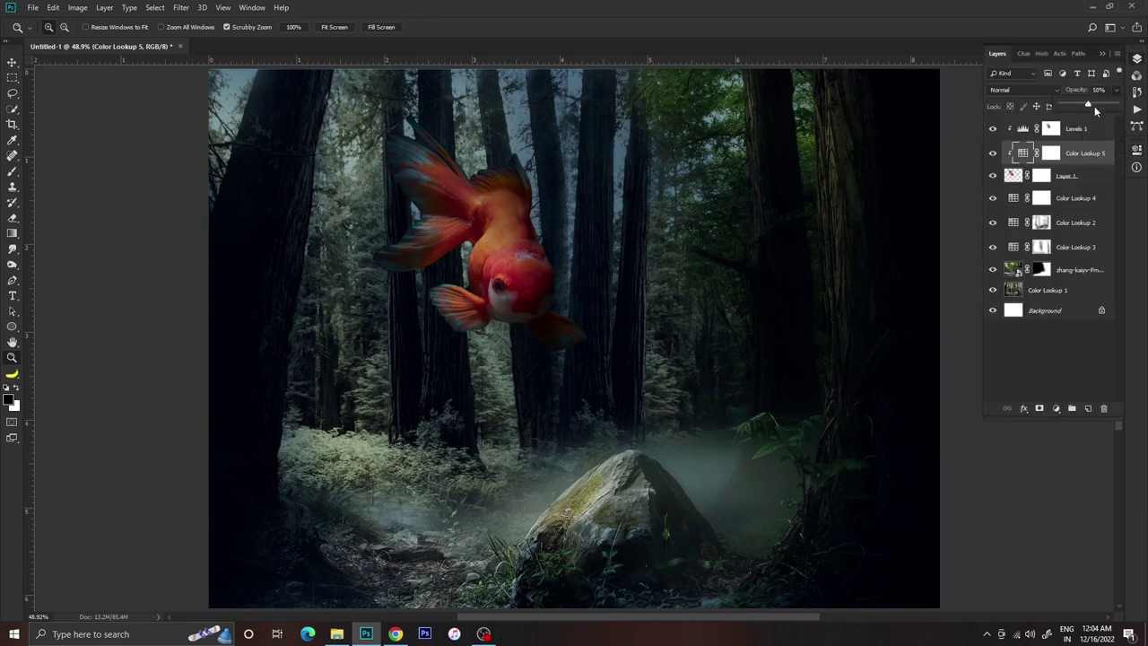
Add a Channel Mixer adjustment above Levels 1 and tweak its red channel mix
left_click(1050, 128)
left_click(1057, 409)
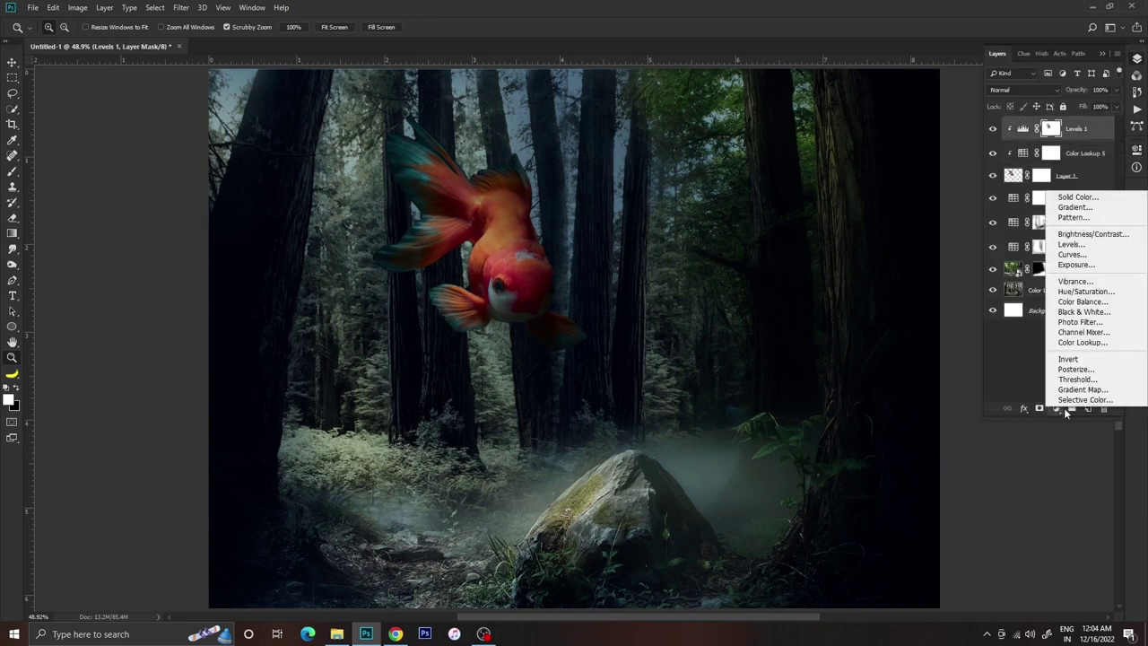
left_click(1079, 332)
double_click(1022, 131)
left_click_drag(1080, 243, 1079, 247)
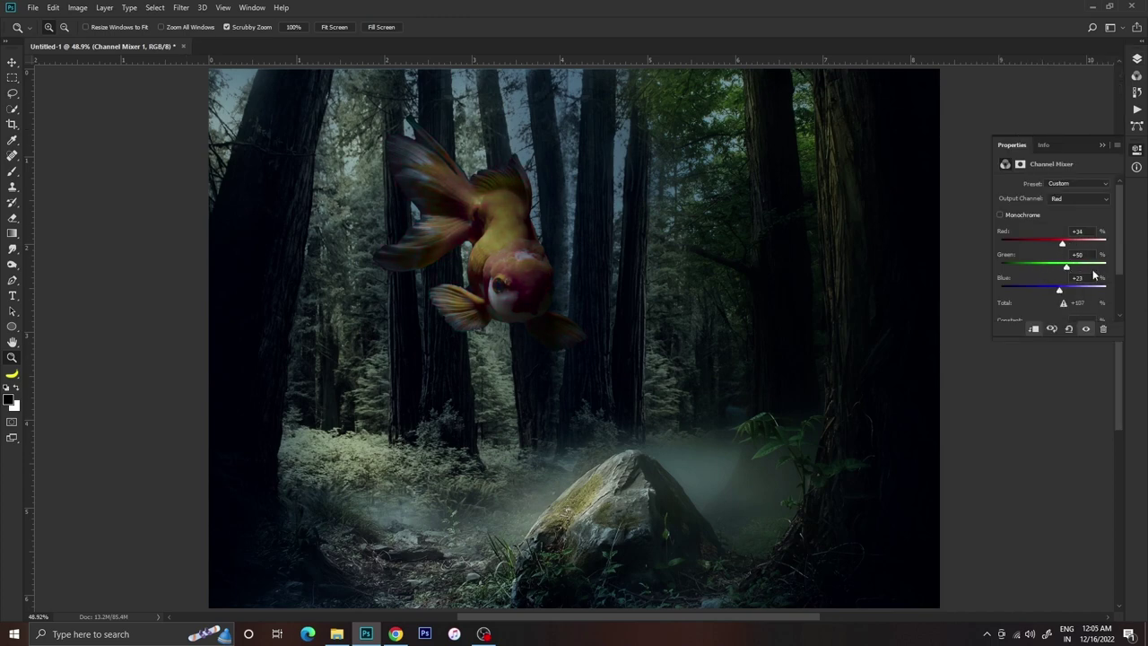
scroll(1094, 276, "down", 1)
left_click_drag(1054, 312, 1053, 316)
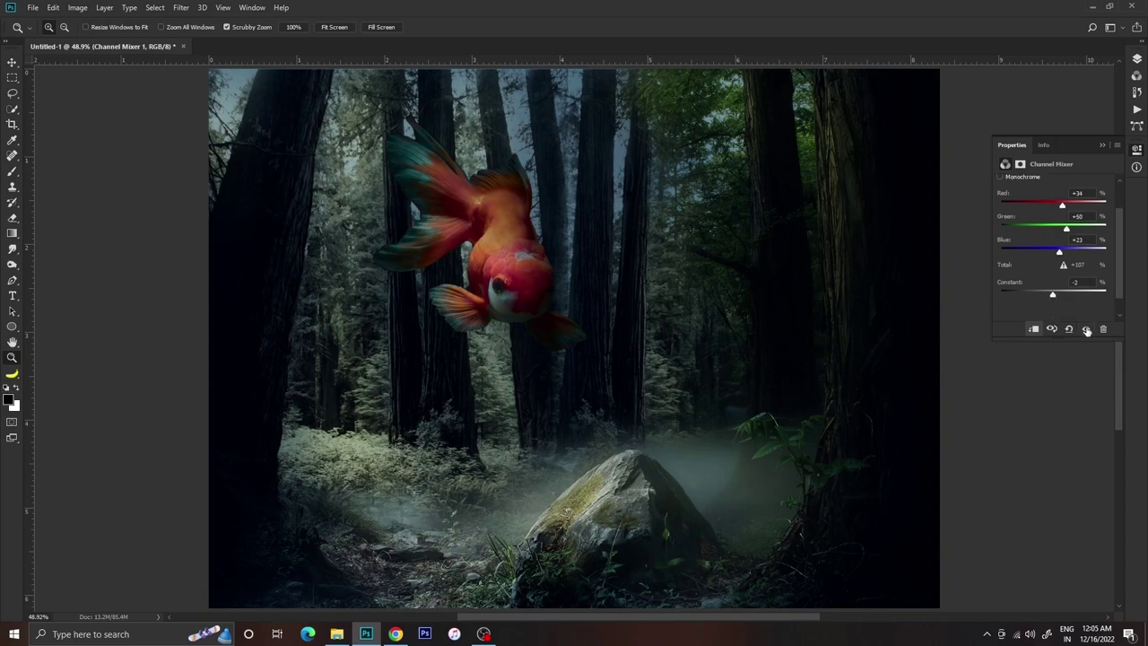
key("F7")
Paint white on the Color Lookup 5 mask over the goldfish's head
left_click(1072, 179)
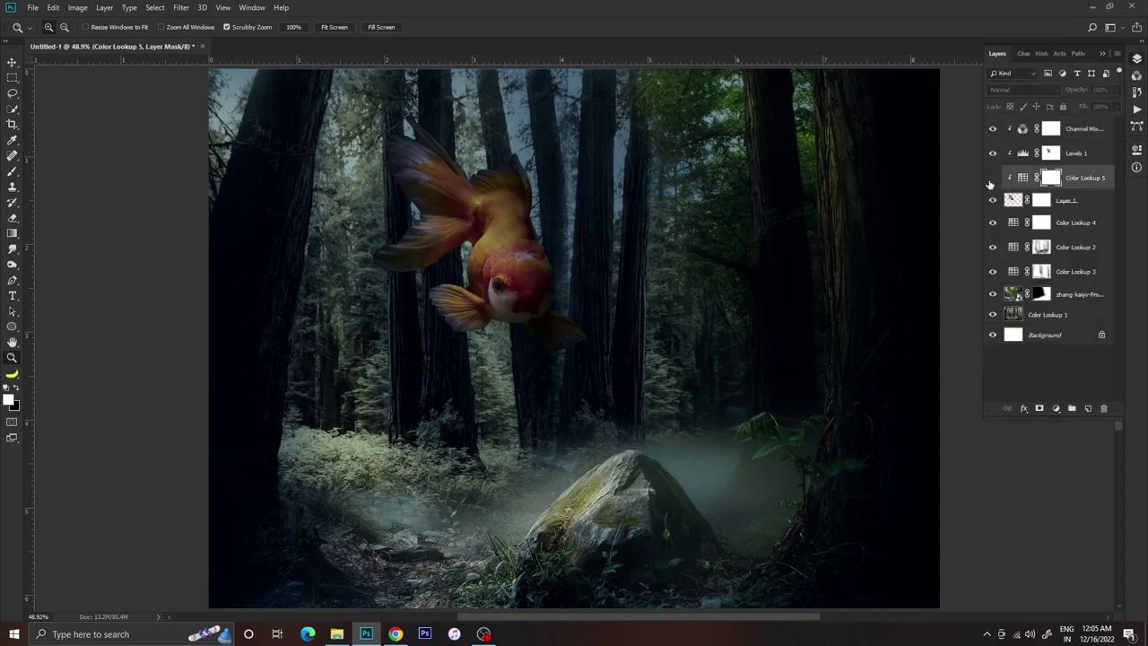
scroll(502, 287, "up", 5)
key("b")
key("x")
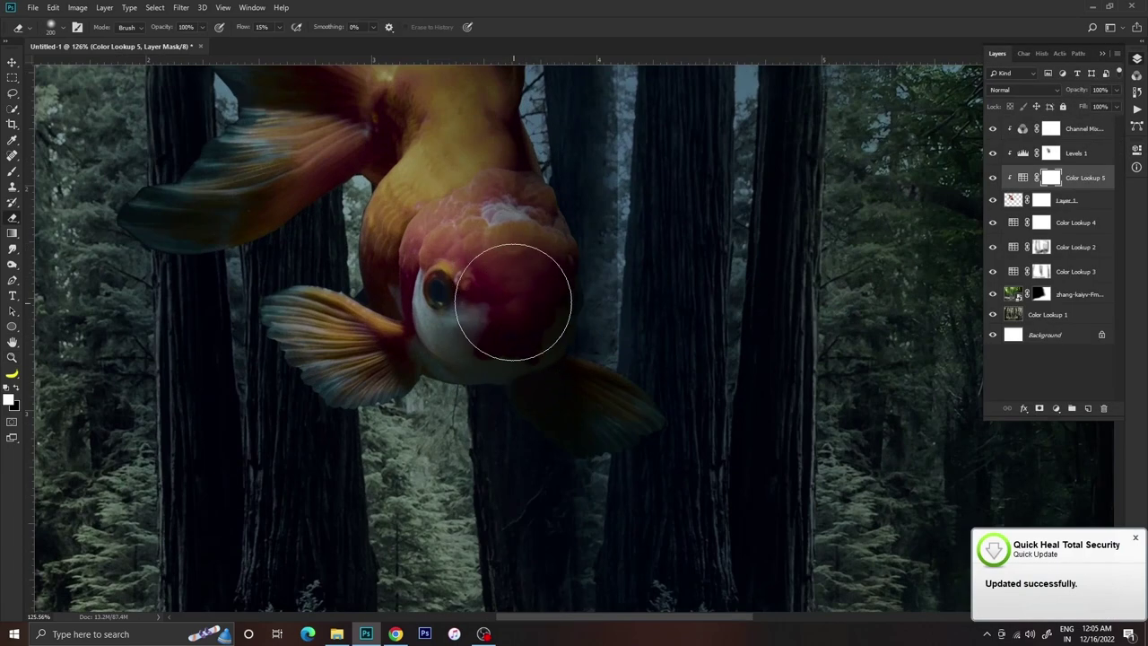
left_click_drag(519, 265, 480, 338)
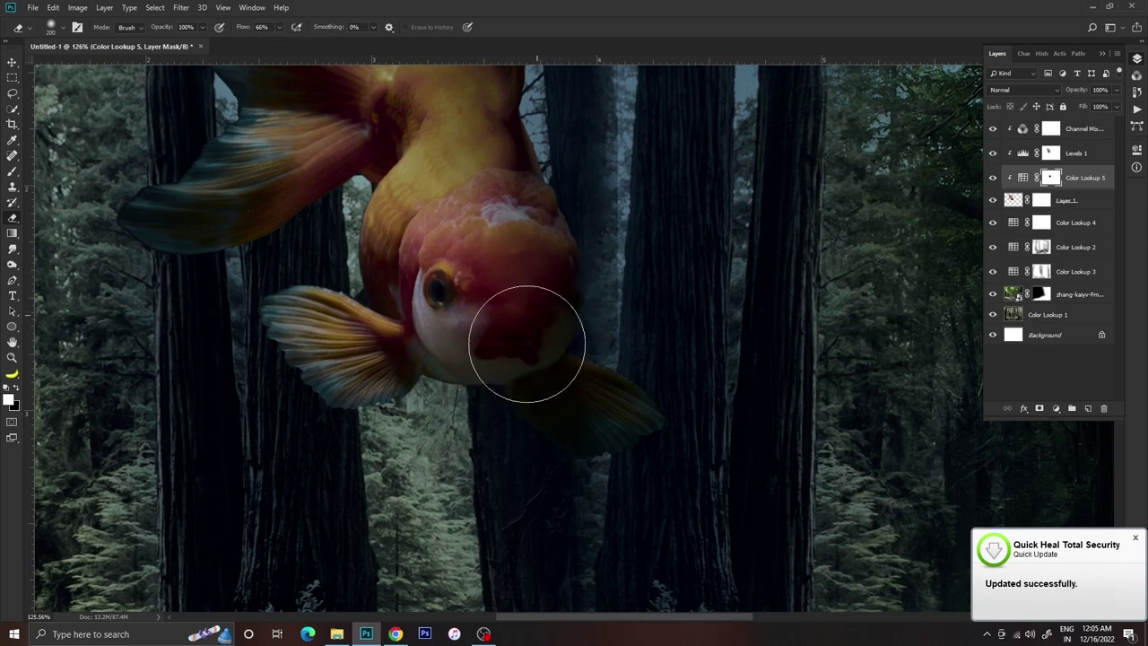
key("ctrl+0")
key("z")
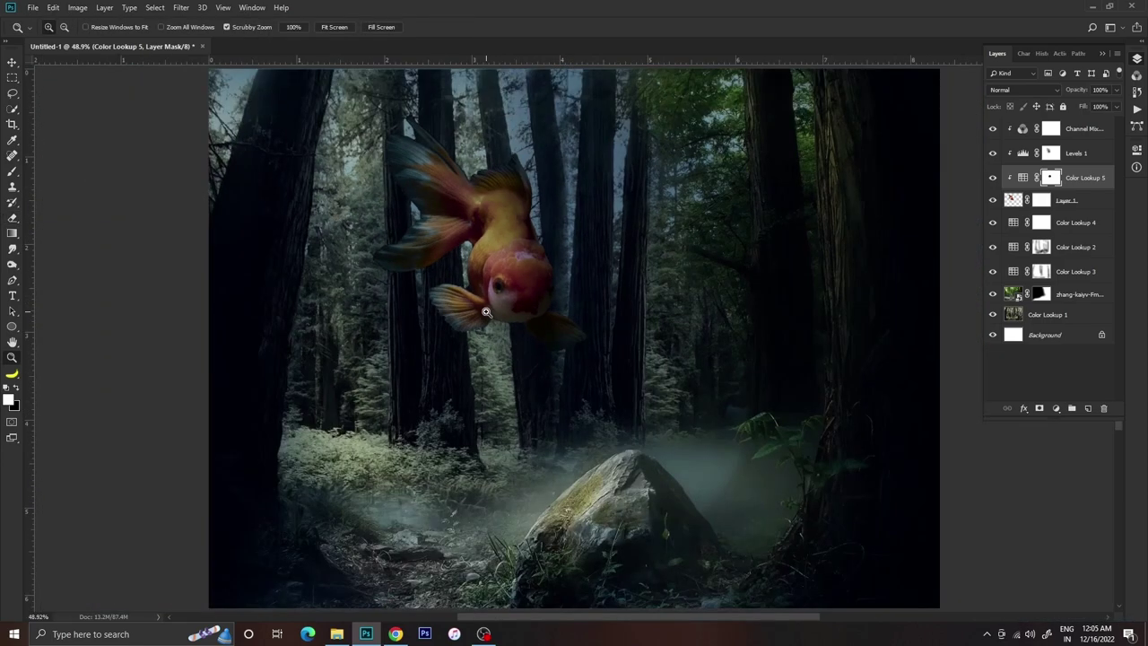
Group Color Lookup layers 1–4 and name the group 'ground'
left_click(1071, 222)
left_click(1023, 314, "shift")
key("ctrl+g")
double_click(1023, 222)
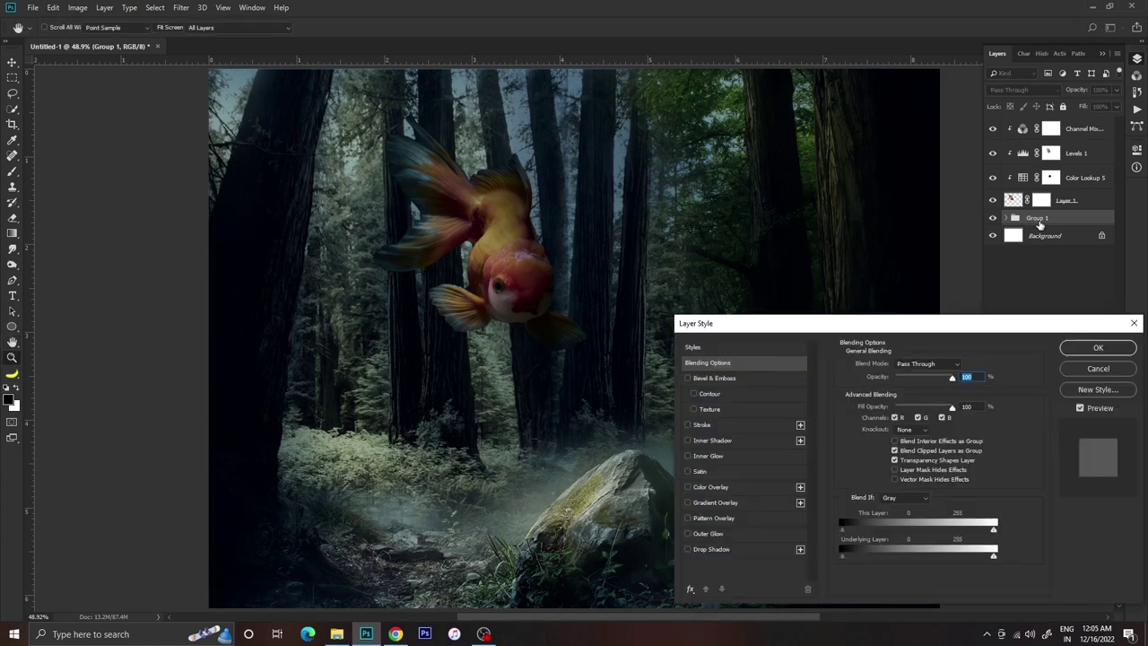
key("Escape")
double_click(1037, 218)
type("d")
left_click(1068, 203)
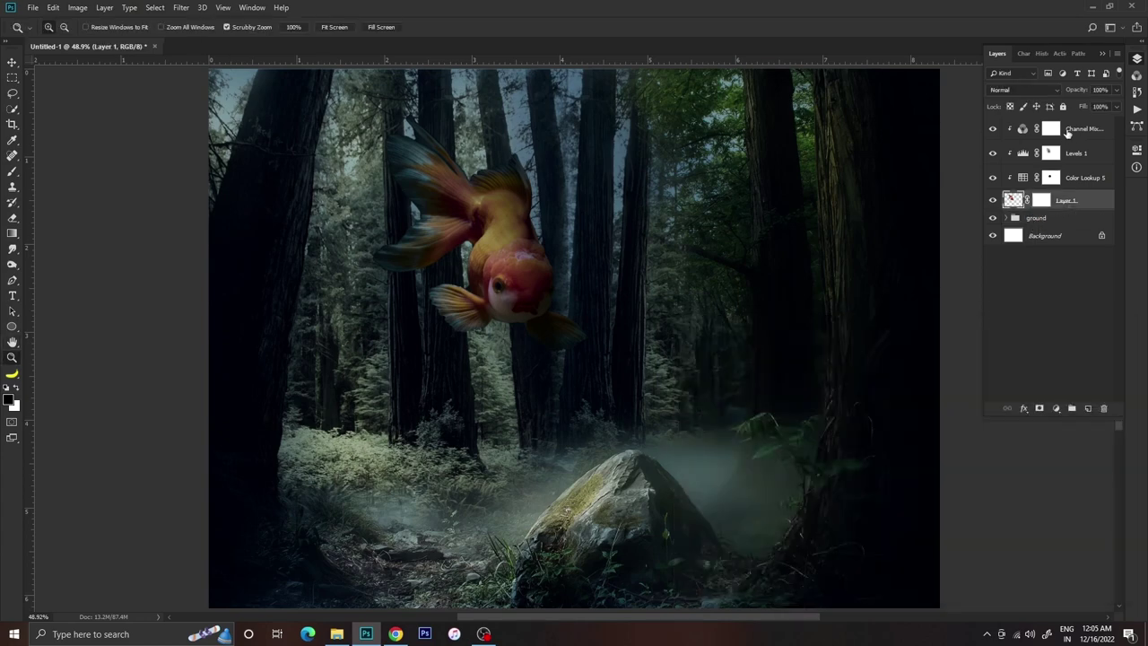
Add a Curves 1 adjustment with a steeper brightening curve and invert its mask to black
left_click_drag(639, 291, 700, 291)
left_click(1067, 128)
left_click(1055, 408)
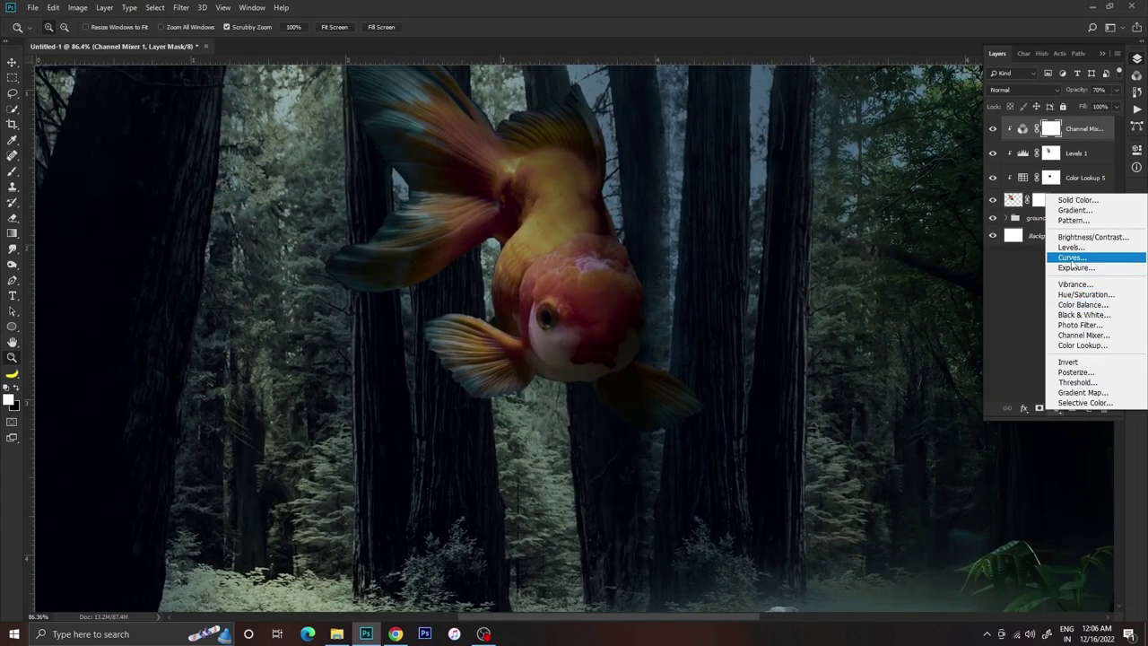
left_click(1072, 258)
left_click_drag(1059, 249, 1051, 232)
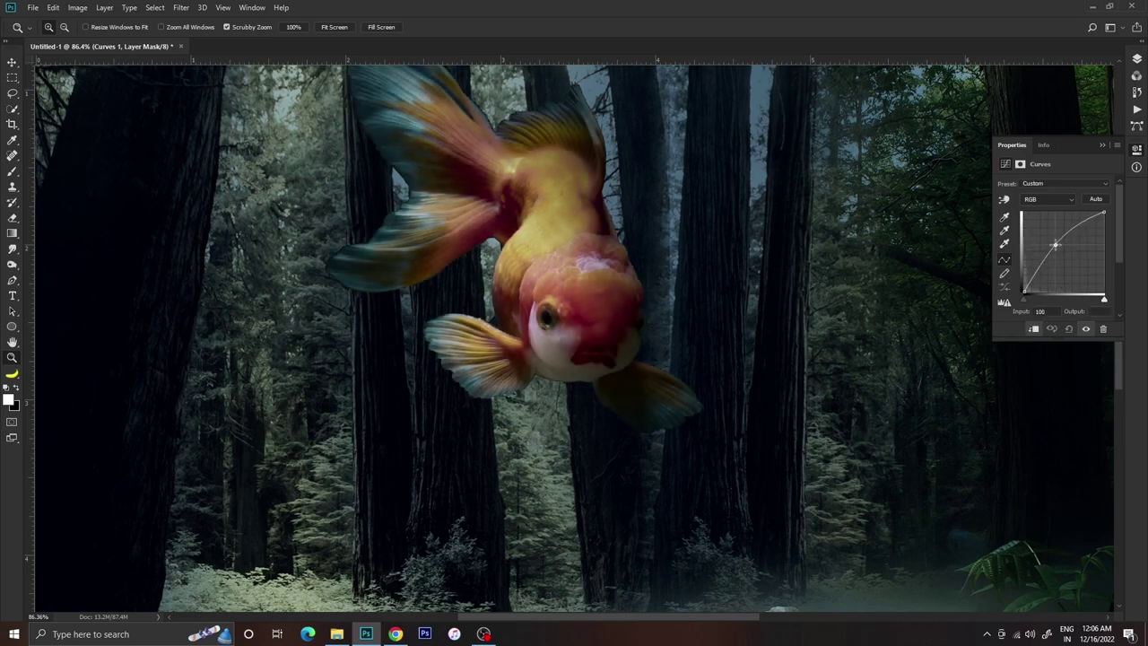
key("F7")
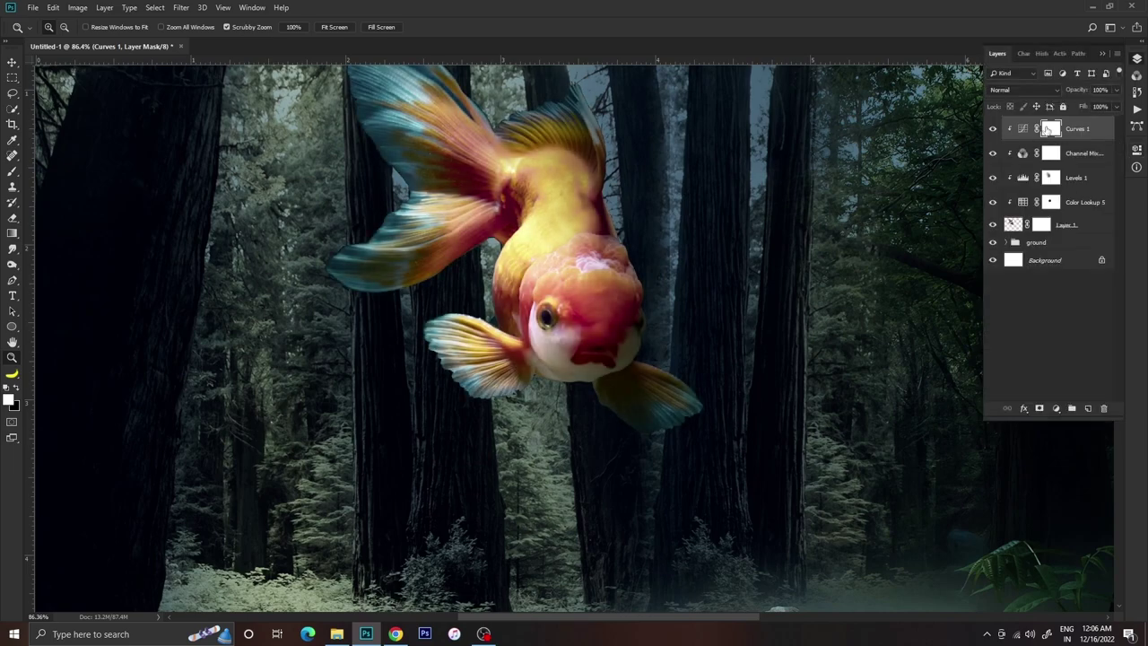
key("ctrl+i")
Brush the Curves mask at 6% flow over the goldfish's fins and face
scroll(527, 338, "up", 5)
key("b")
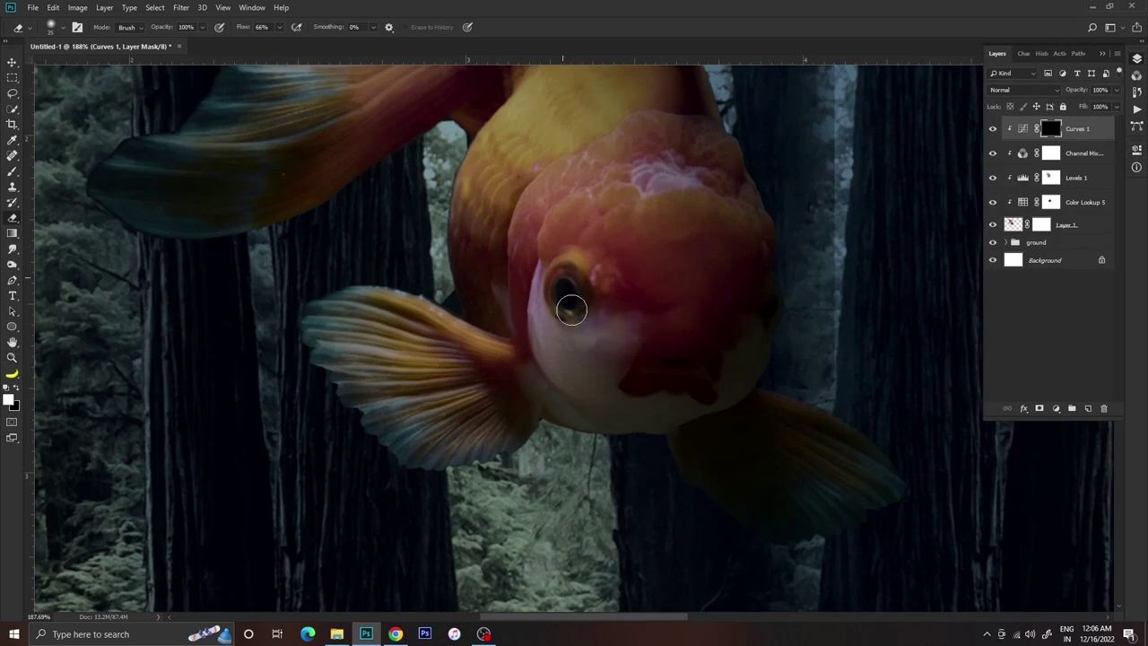
scroll(562, 289, "up", 1)
left_click_drag(517, 387, 557, 404)
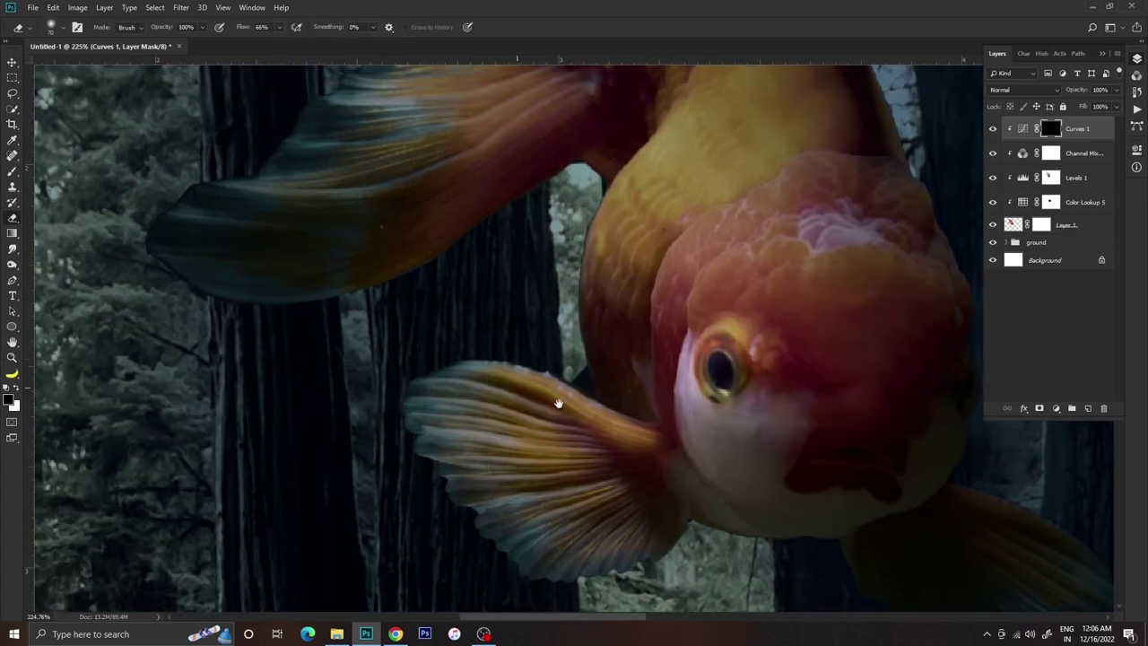
left_click_drag(426, 265, 487, 435)
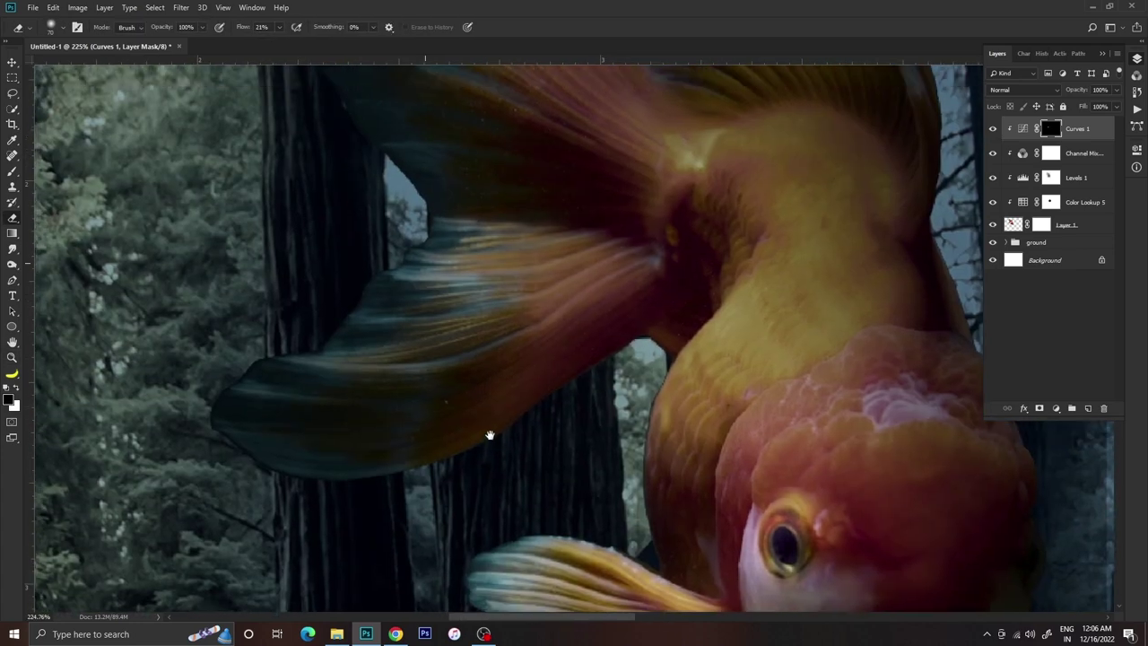
left_click_drag(705, 372, 690, 274)
left_click_drag(705, 422, 639, 370)
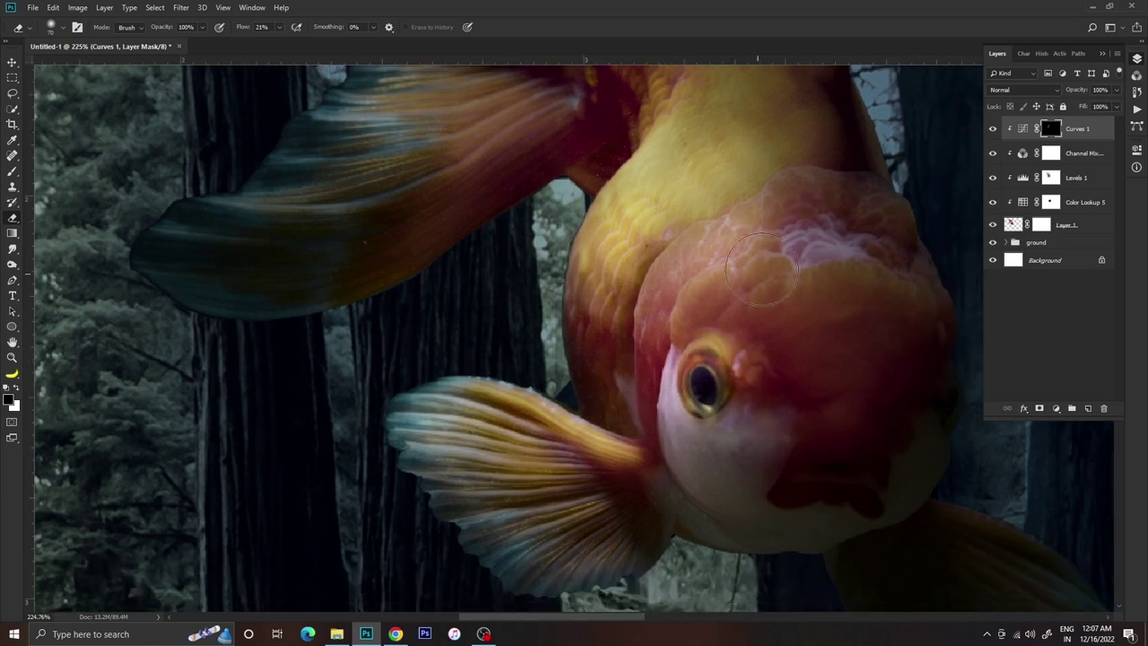
key("shift+0")
key("shift+6")
left_click_drag(508, 161, 643, 230)
left_click_drag(663, 162, 663, 247)
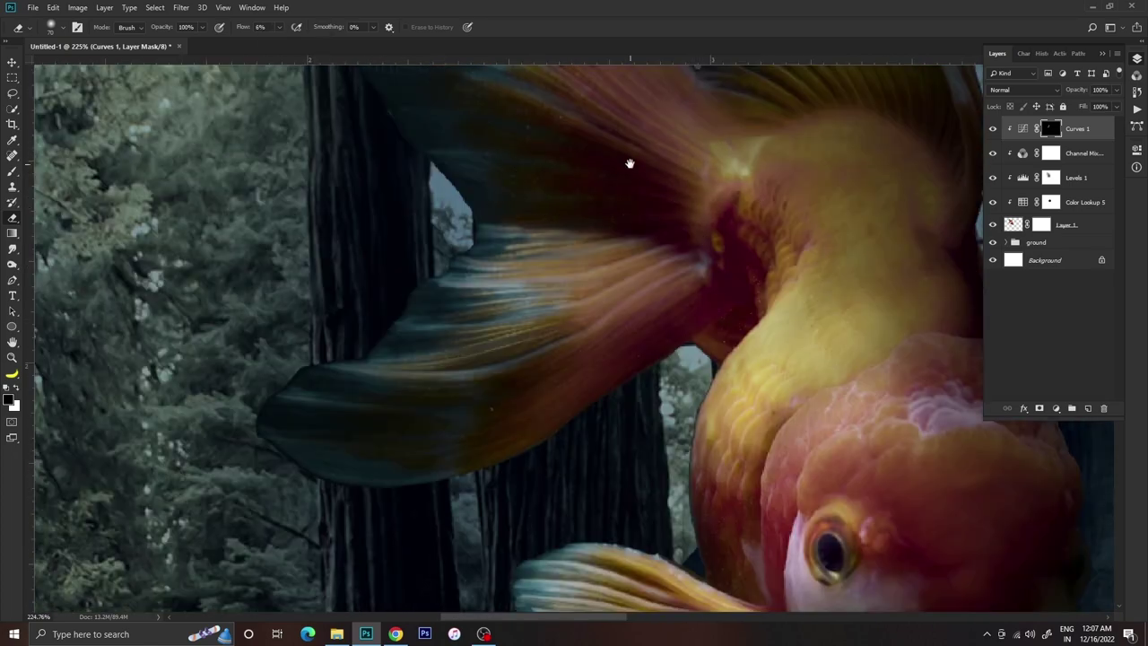
left_click_drag(628, 164, 738, 385)
mouse_move(732, 473)
left_mouse_down()
mouse_move(654, 224)
mouse_move(663, 388)
left_mouse_up()
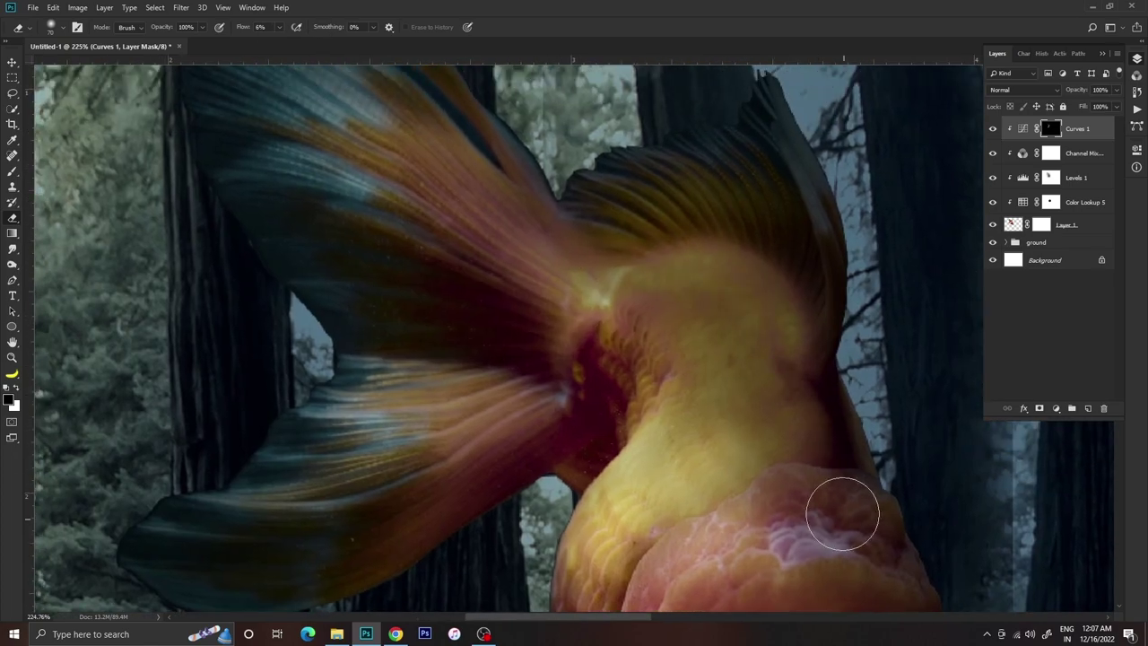
scroll(762, 220, "down", 5)
scroll(743, 210, "down", 3)
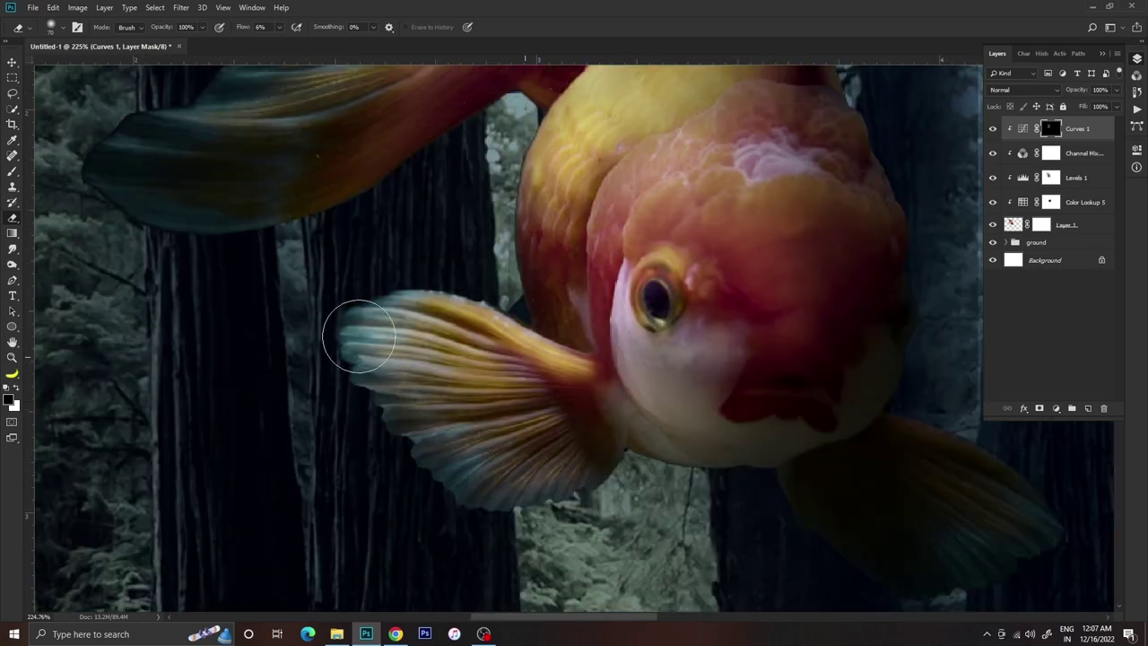
Fit the scene on screen, then zoom back in to review the brushed goldfish
key("z")
key("ctrl+0")
left_click_drag(464, 246, 511, 246)
key("b")
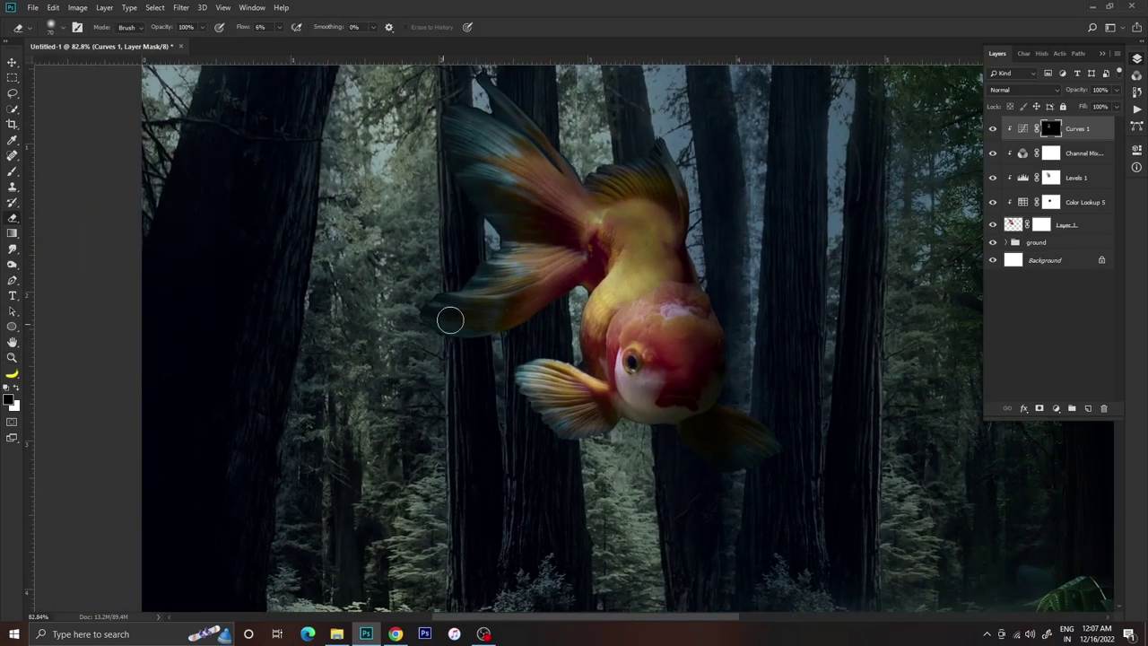
scroll(584, 297, "down", 5)
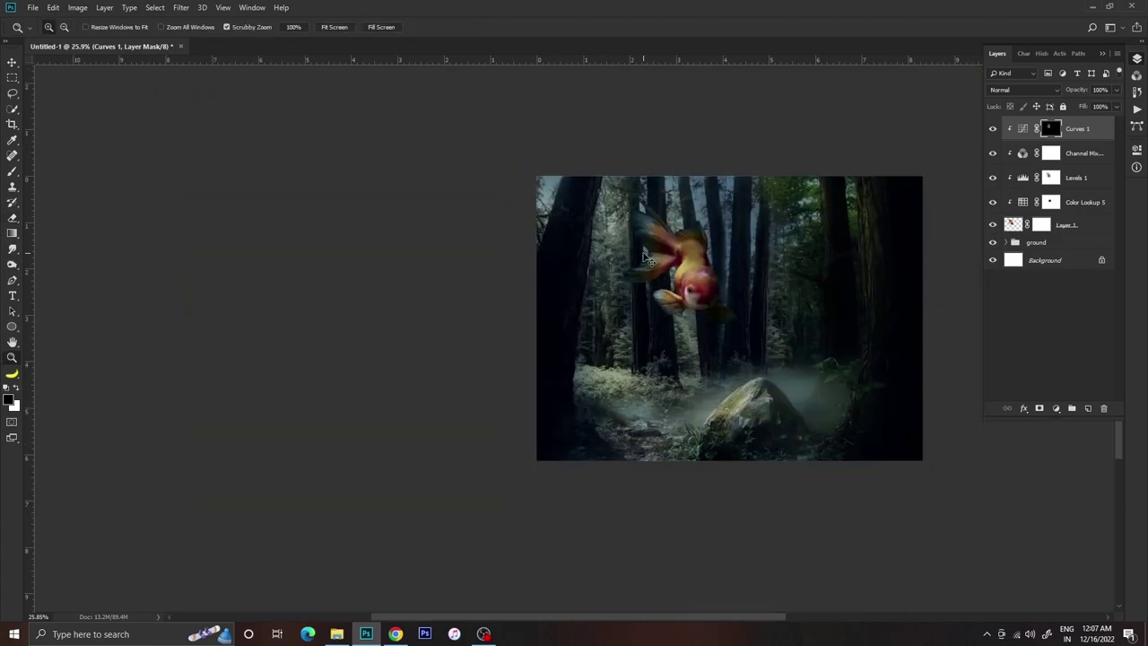
scroll(699, 322, "up", 4)
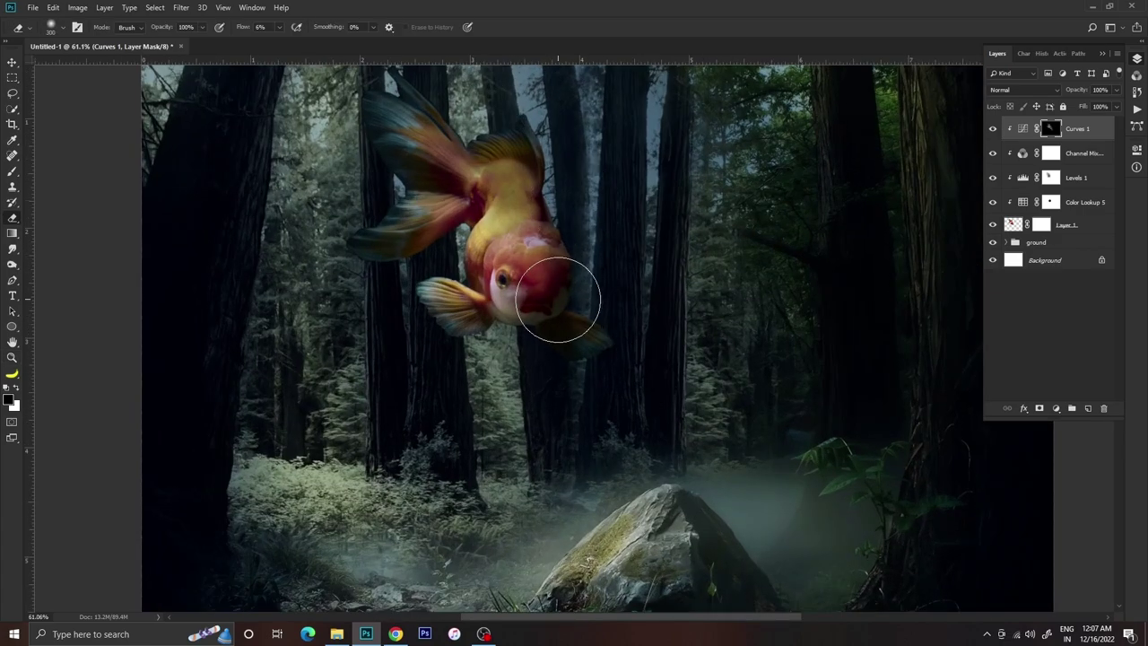
key("z")
scroll(609, 332, "down", 3)
scroll(584, 257, "up", 2)
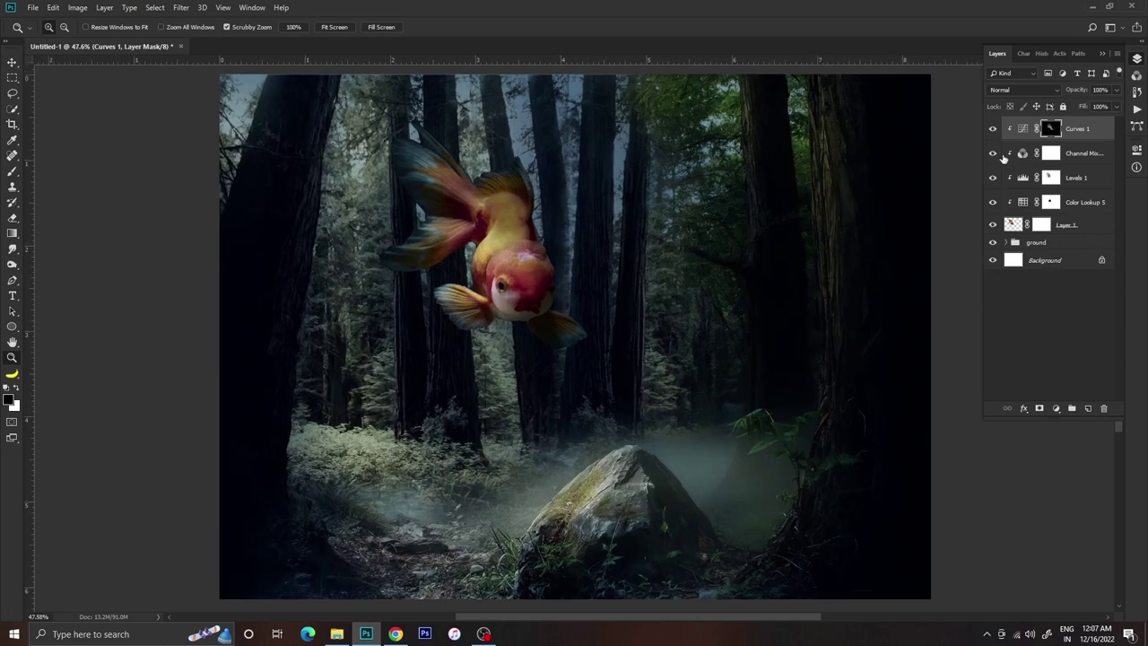
Add Color Lookup 6 with a dark blue 3DLUT, clipped to the goldfish
left_click(1056, 409)
left_click(1058, 469)
left_click(1076, 184)
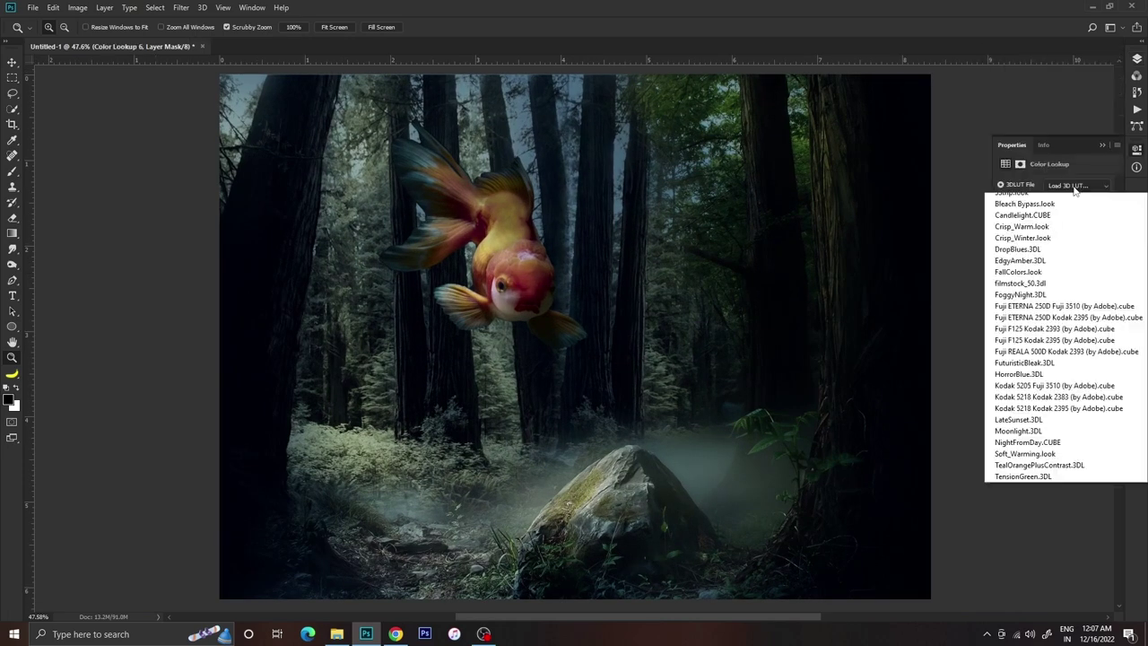
left_click(1023, 466)
left_click(1004, 365)
left_click(1018, 141, "alt")
left_click(992, 128)
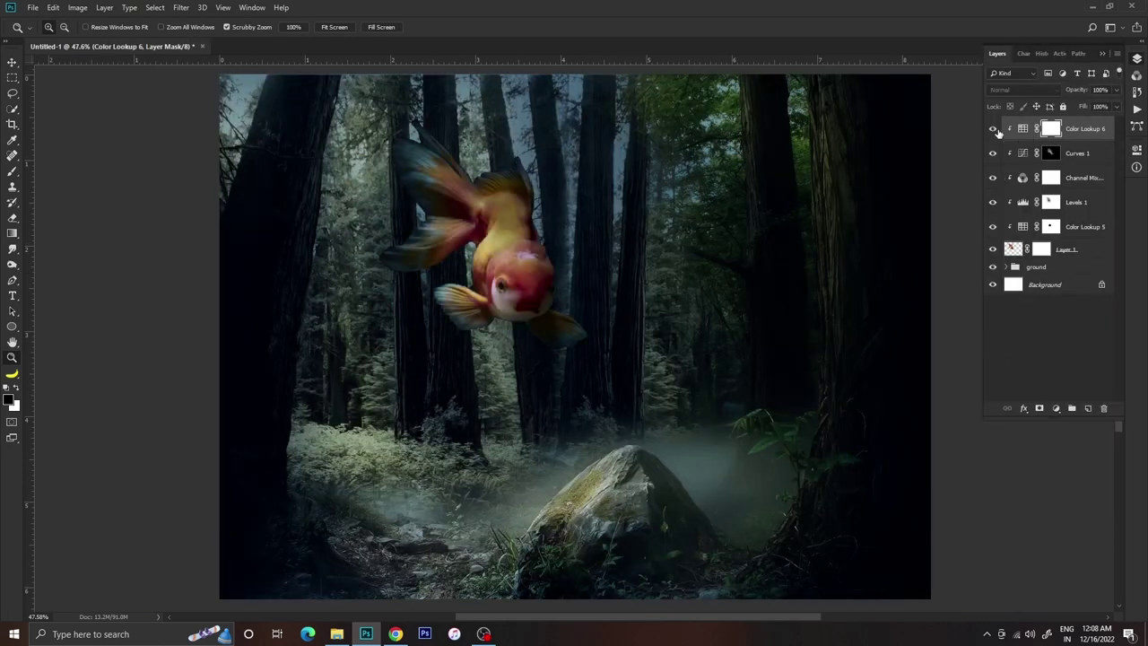
left_click(992, 128)
Set Color Lookup 6 to 45% opacity in Overlay blend mode
mouse_move(1117, 90)
left_mouse_down()
mouse_move(1082, 106)
mouse_move(1097, 121)
left_mouse_up()
left_click(1116, 105)
key("Escape")
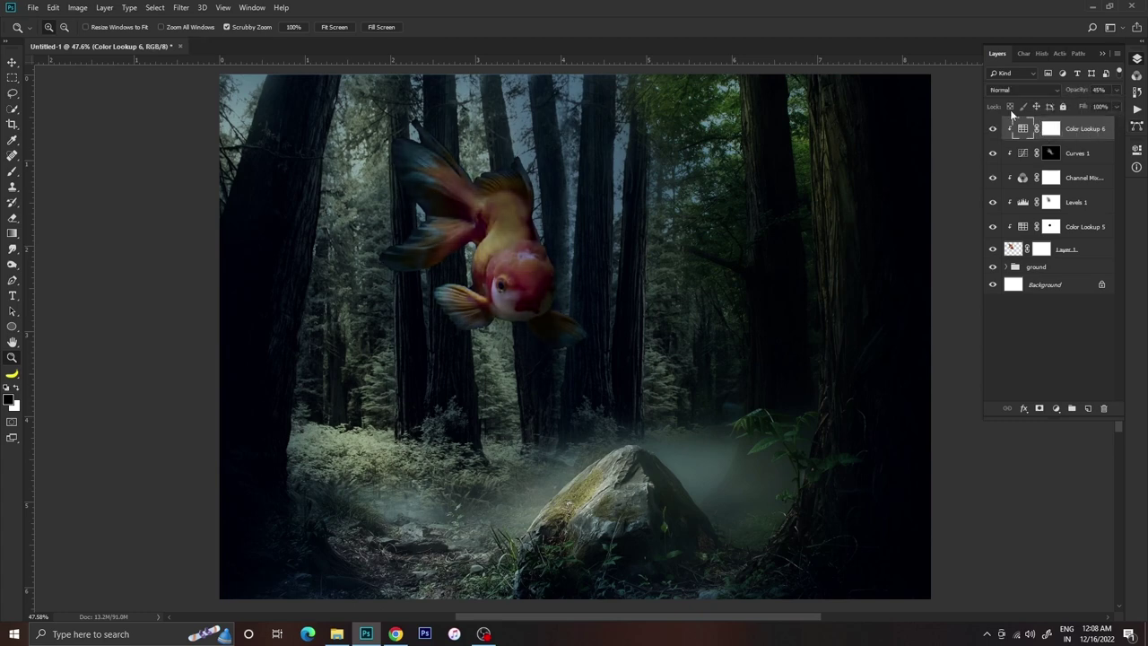
left_click(1023, 90)
left_click(1008, 134)
key("Down")
key("Down")
key("Down")
key("Down")
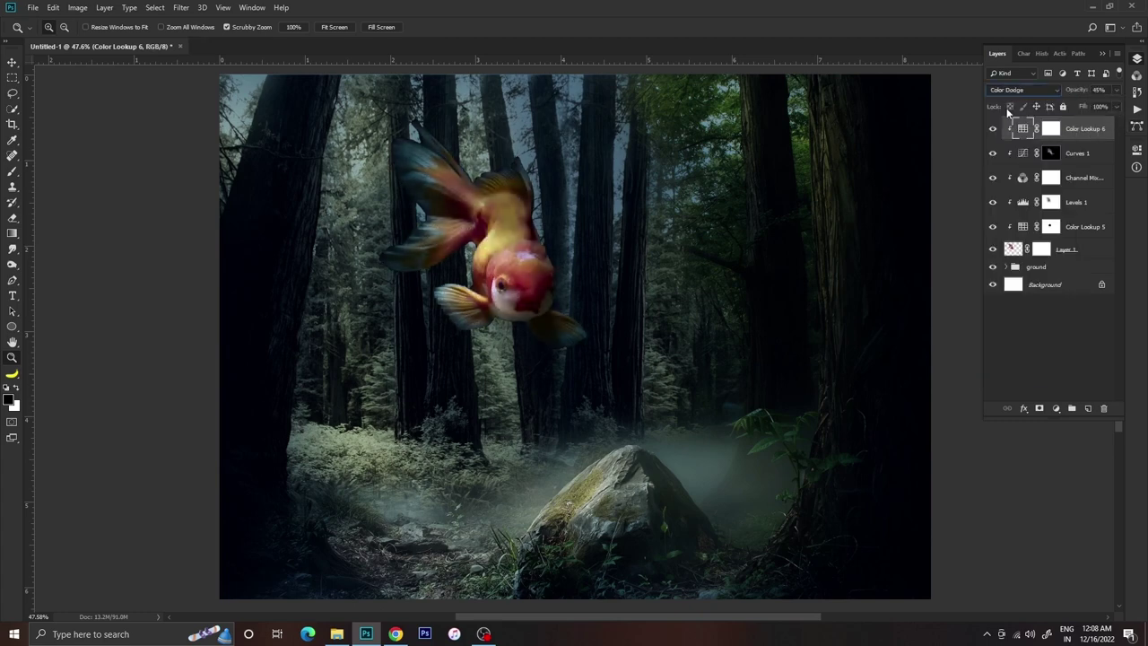
key("Down")
key("Down")
key("Down")
key("Down")
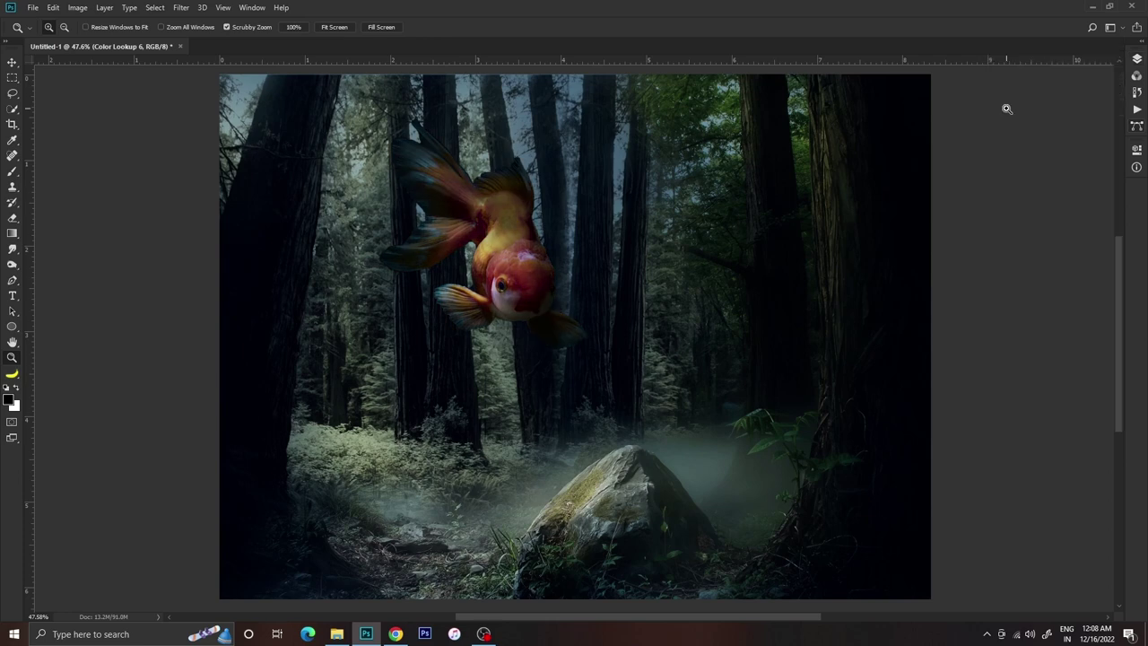
Erase the Color Lookup 6 mask over the goldfish's lower fin
left_click(1050, 129)
key("e")
scroll(538, 273, "up", 3)
key("x")
key("bracketleft")
key("bracketleft")
key("bracketleft")
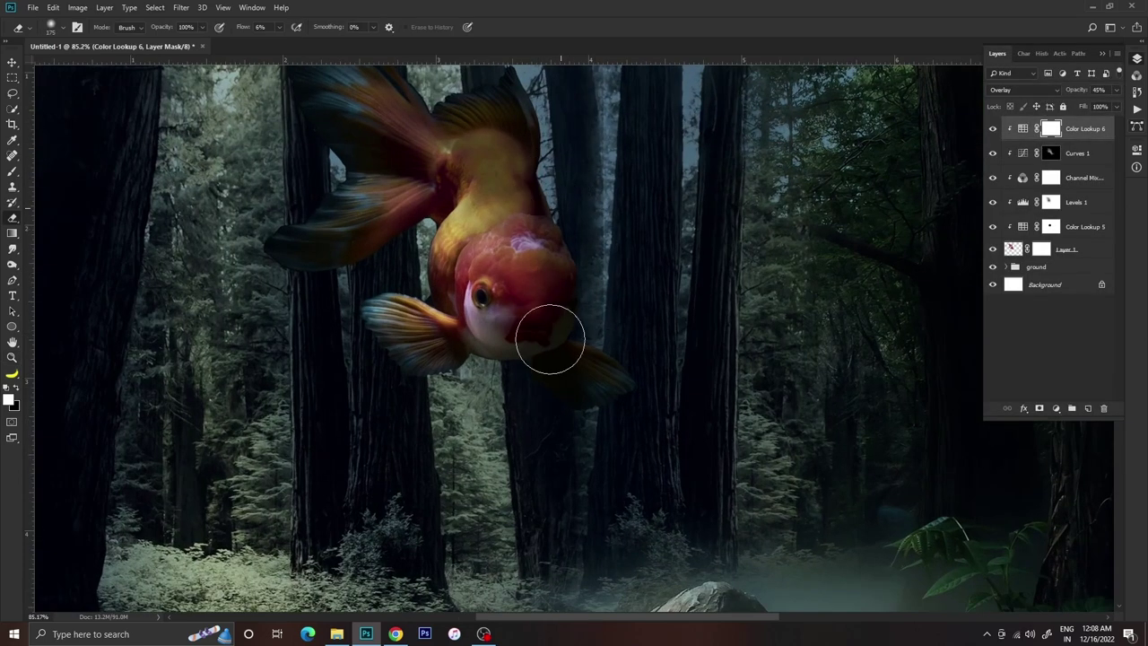
left_click_drag(567, 306, 536, 382)
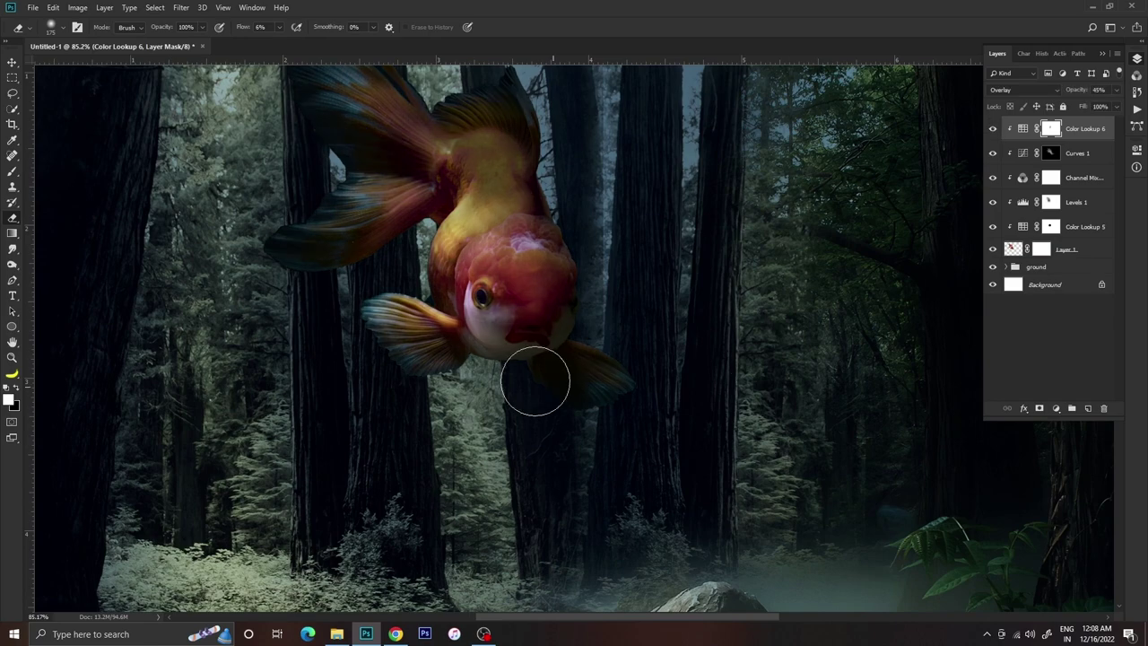
key("z")
key("ctrl+0")
Compare with the lookup hidden, lower its opacity to 17%, and reselect the goldfish layer
left_click(992, 129)
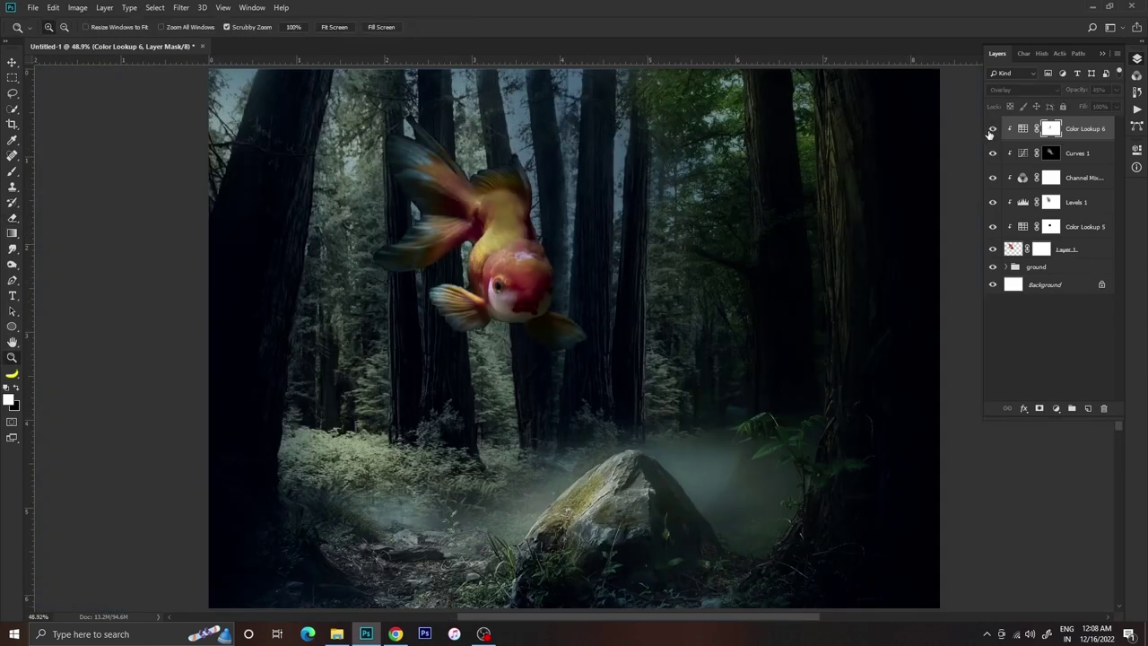
left_click(992, 128)
left_click_drag(1089, 104, 1068, 106)
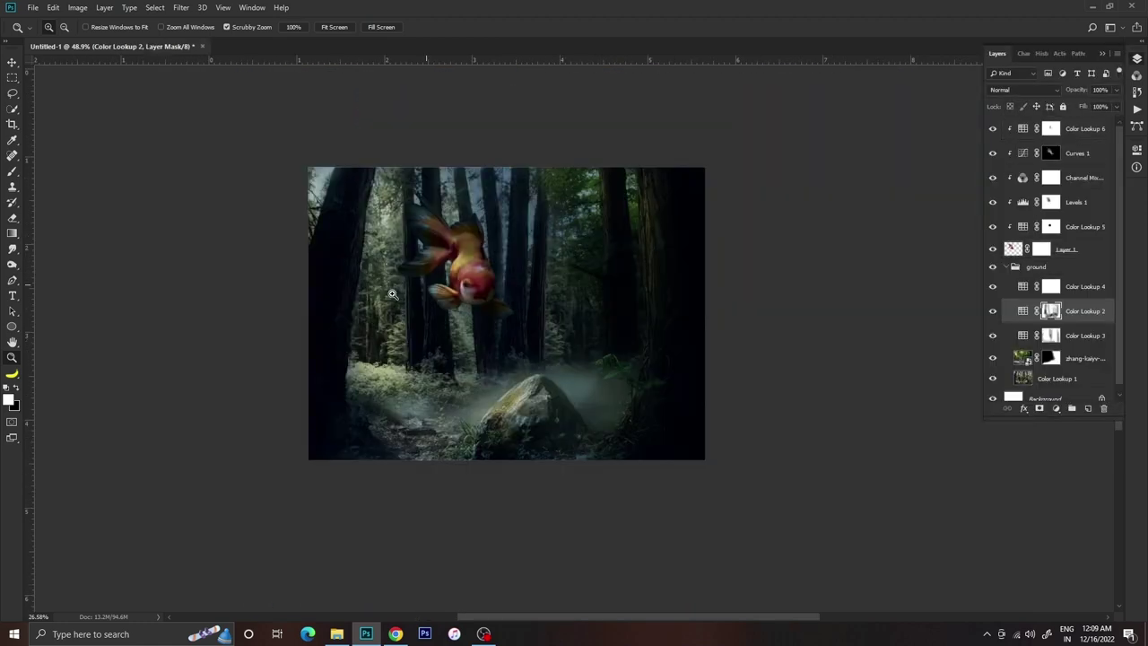
left_click(392, 294)
Nudge the goldfish layer slightly to the right with Free Transform and commit it
left_click(1066, 248)
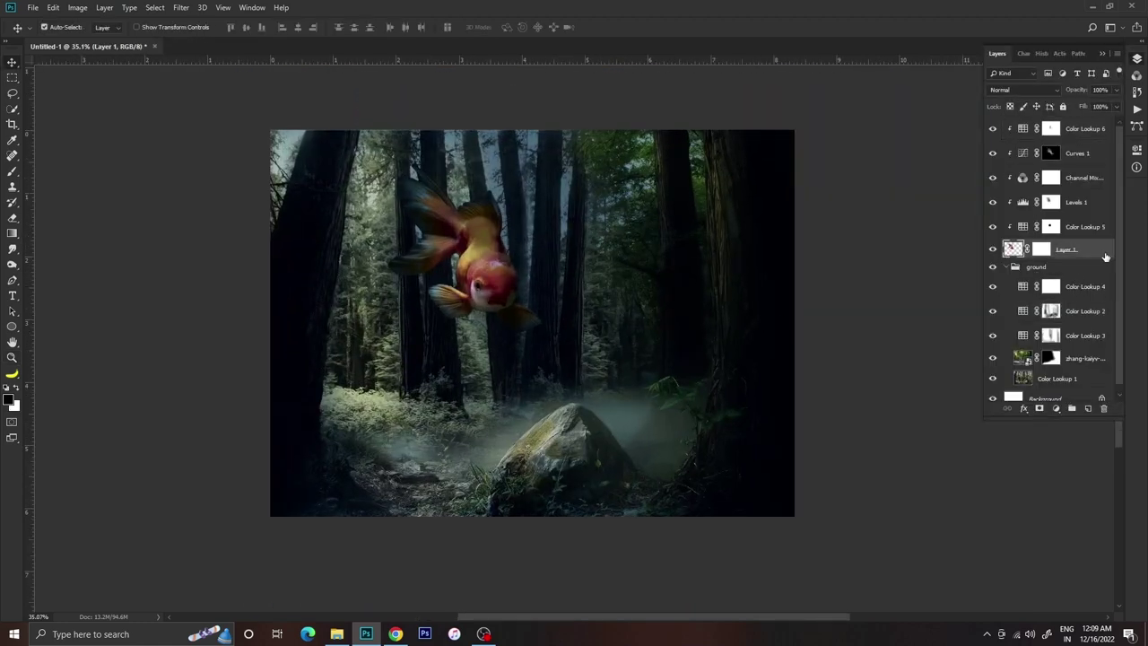
key("ctrl+t")
mouse_move(486, 291)
left_mouse_down()
mouse_move(498, 291)
mouse_move(455, 282)
mouse_move(713, 287)
left_mouse_up()
scroll(498, 293, "up", 3)
key("Return")
Toggle Color Lookup 2 off and on to compare, then select the forest photo layer
key("z")
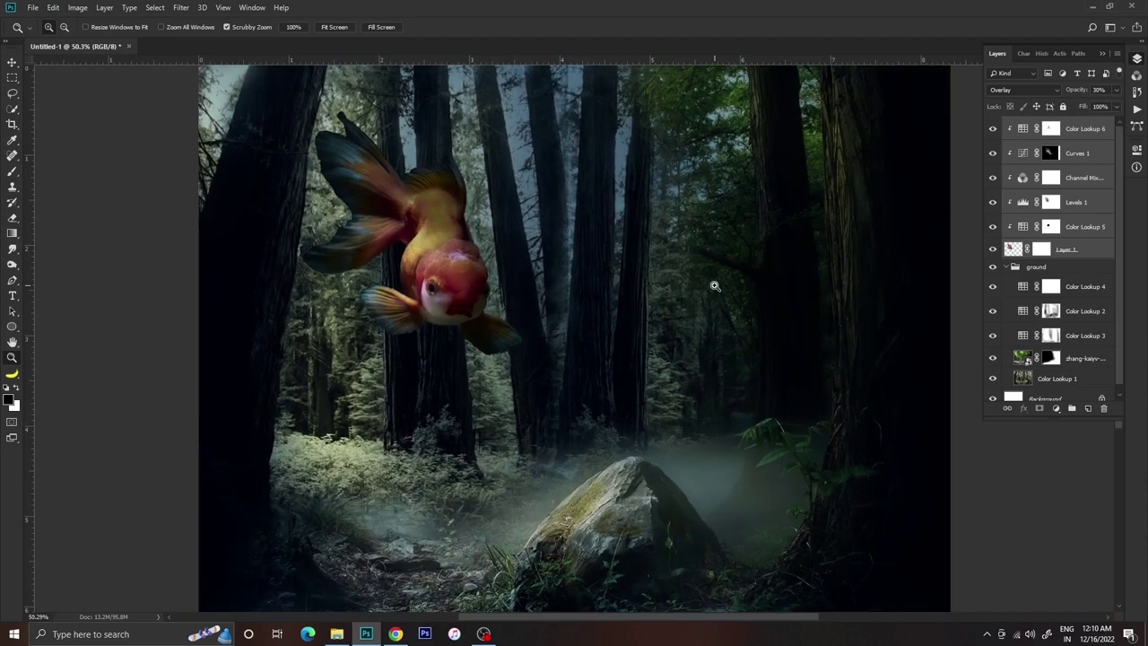
left_click(1051, 310)
key("v")
left_click(993, 310)
left_click(993, 310)
left_click(998, 363)
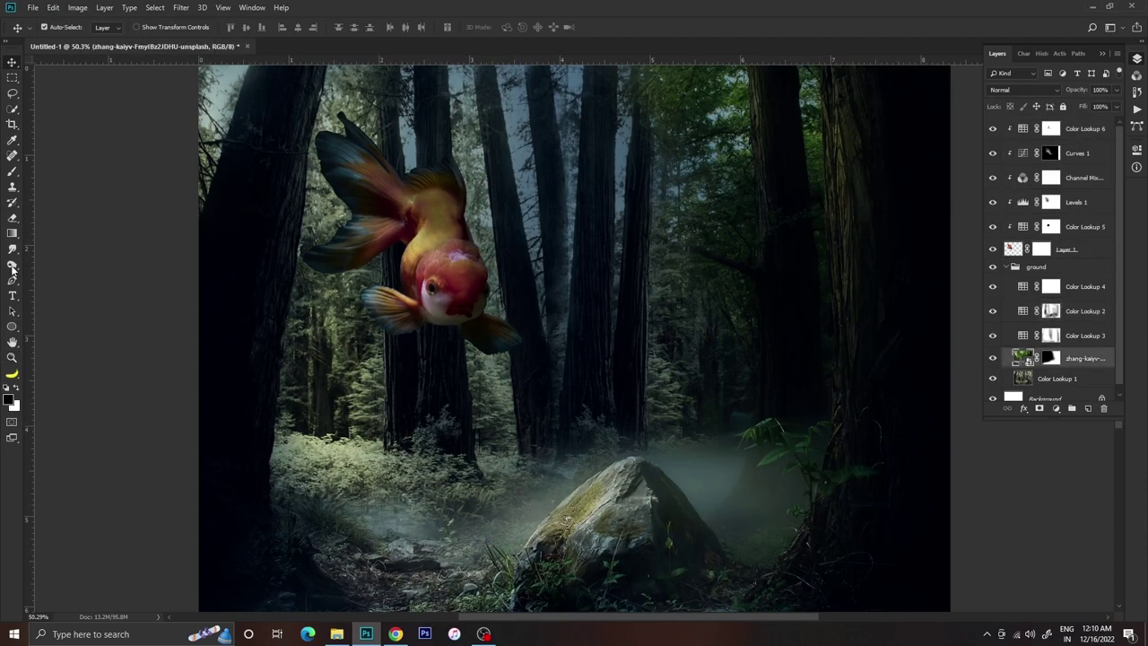
Desaturate the right-hand trees with an enlarged Sponge brush
right_click(12, 266)
left_click(50, 278)
right_click(1021, 383)
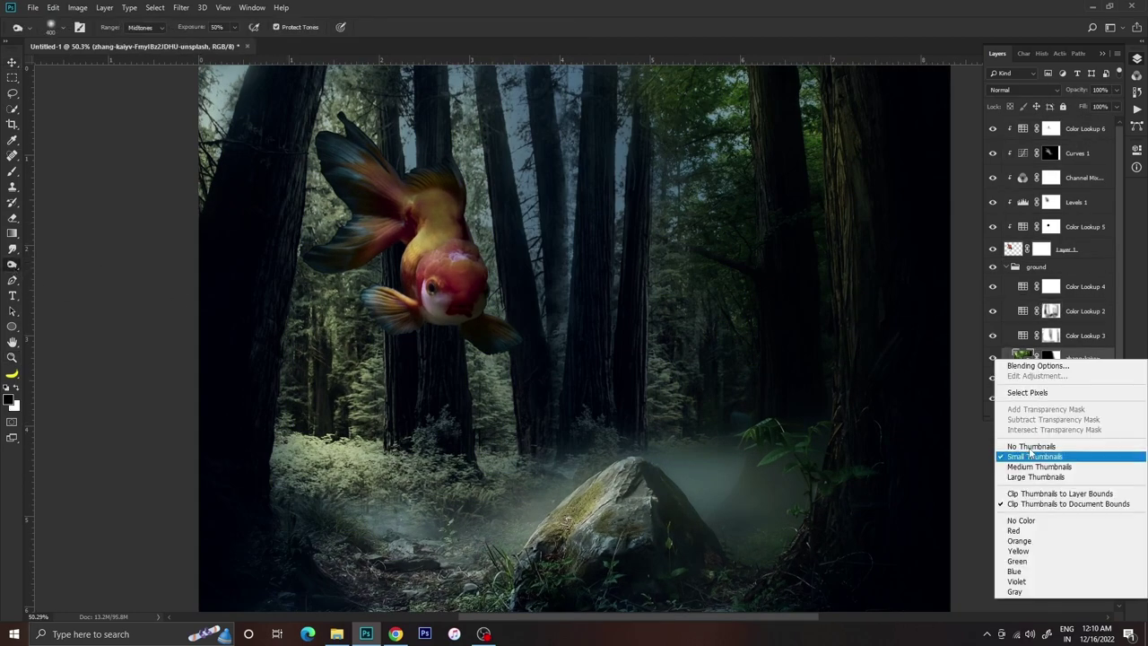
right_click(1076, 358)
key("Escape")
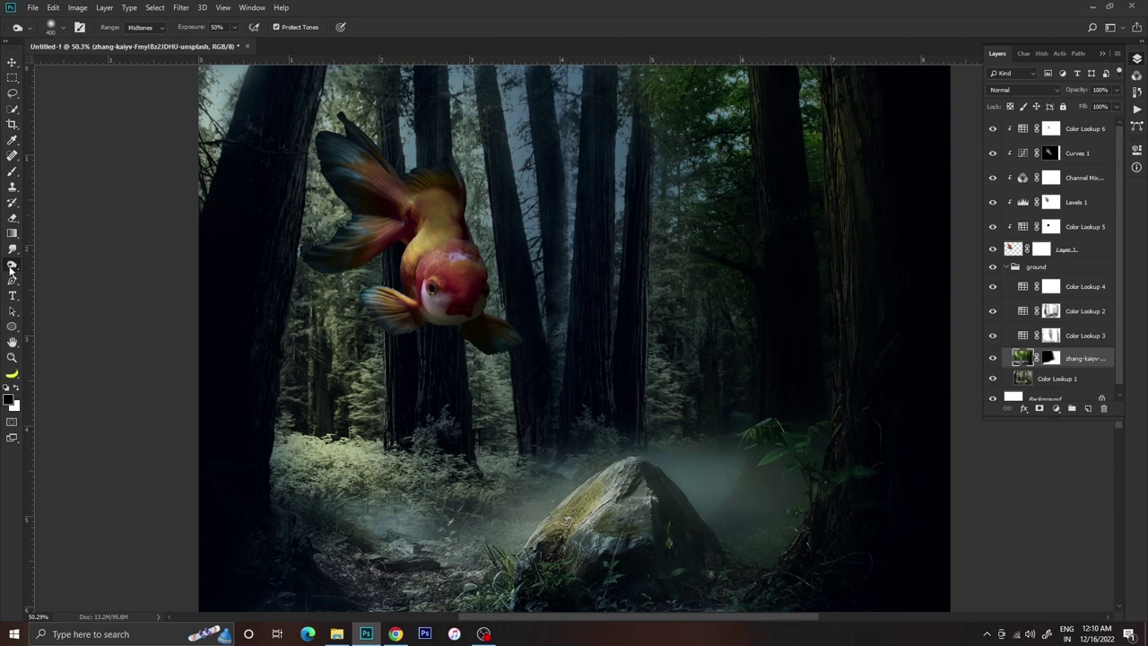
right_click(11, 266)
left_click(52, 291)
key("bracketright")
key("bracketright")
key("bracketright")
left_click_drag(810, 102, 687, 323)
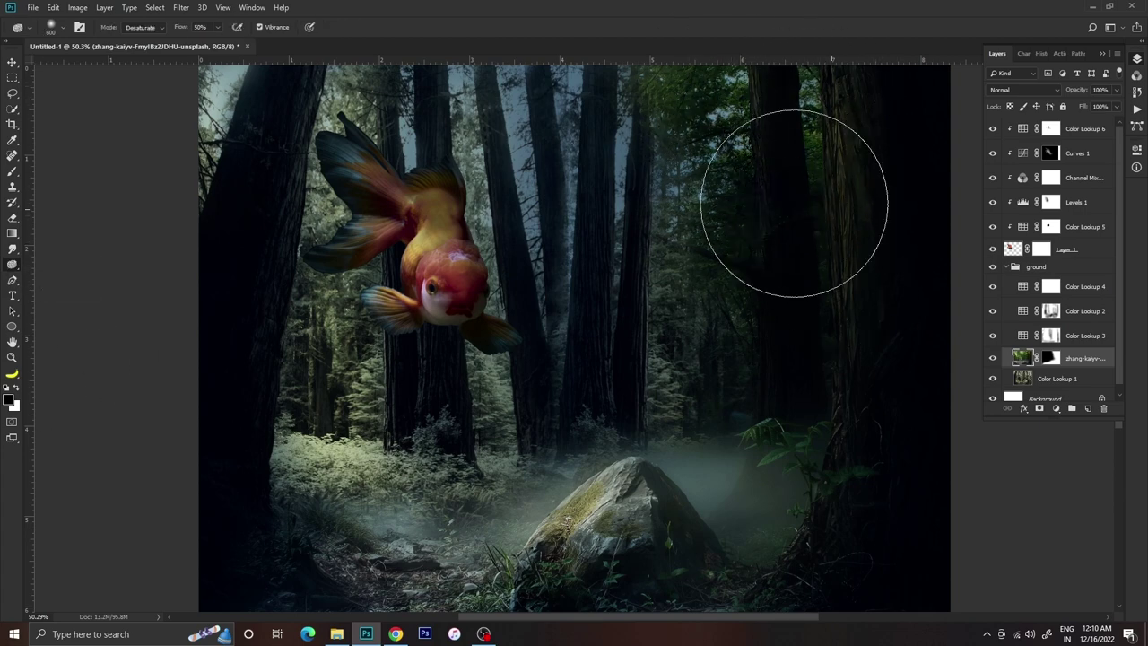
Zoom in closely on the fern beside the rock with the Eraser ready
key("v")
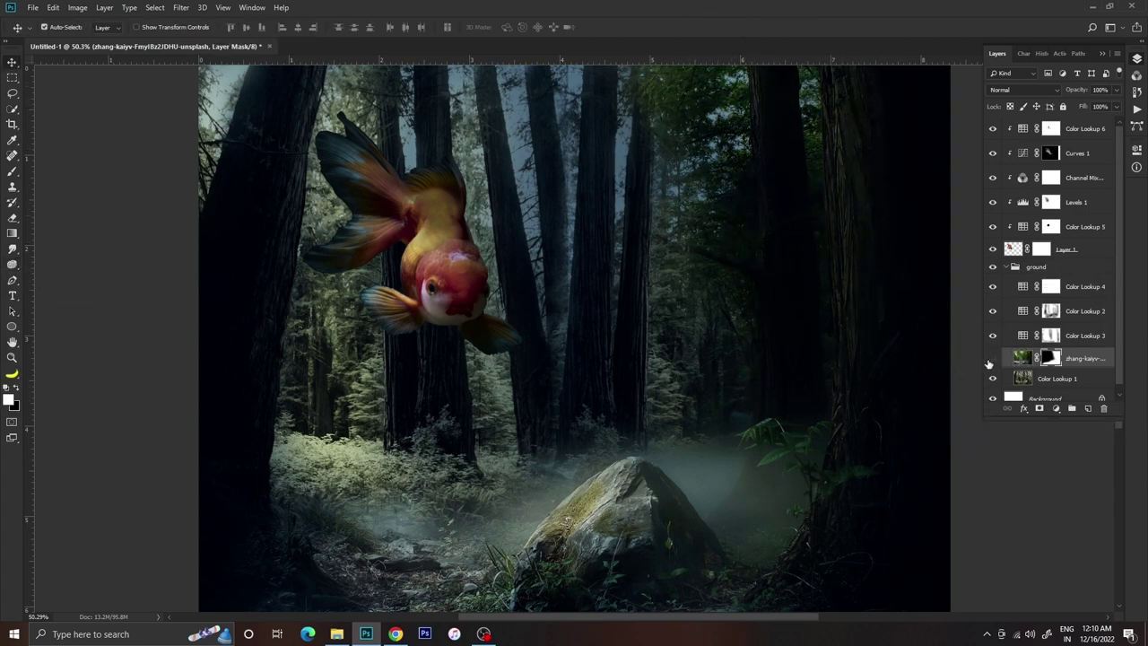
key("z")
left_click_drag(717, 355, 725, 355)
key("alt+bracketright")
key("alt+bracketright")
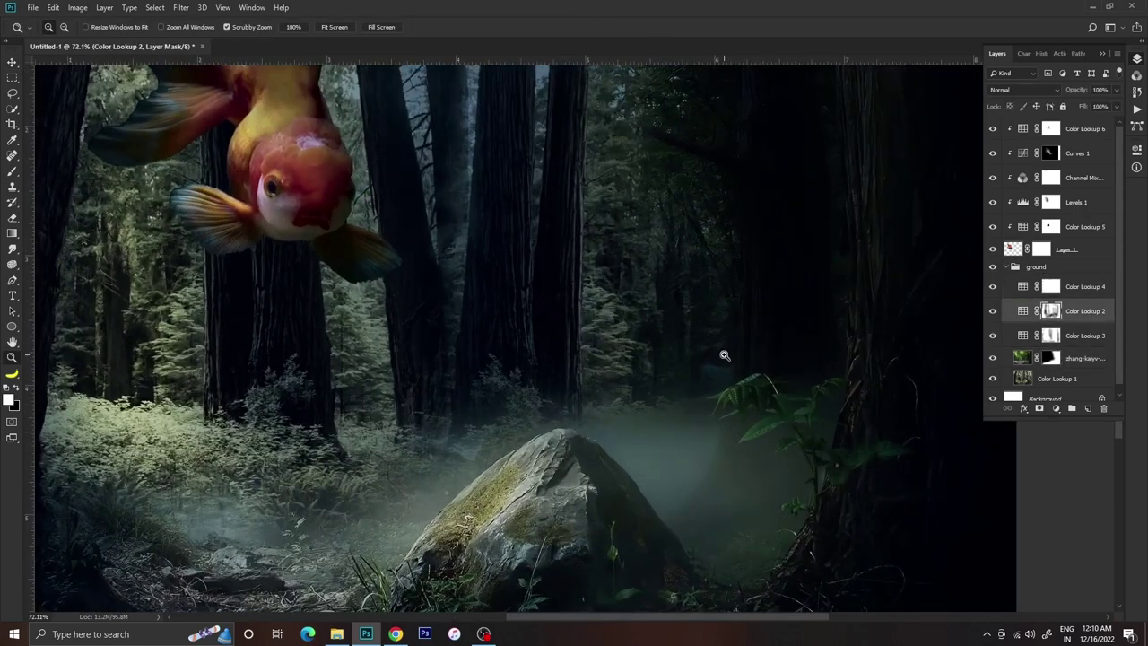
key("e")
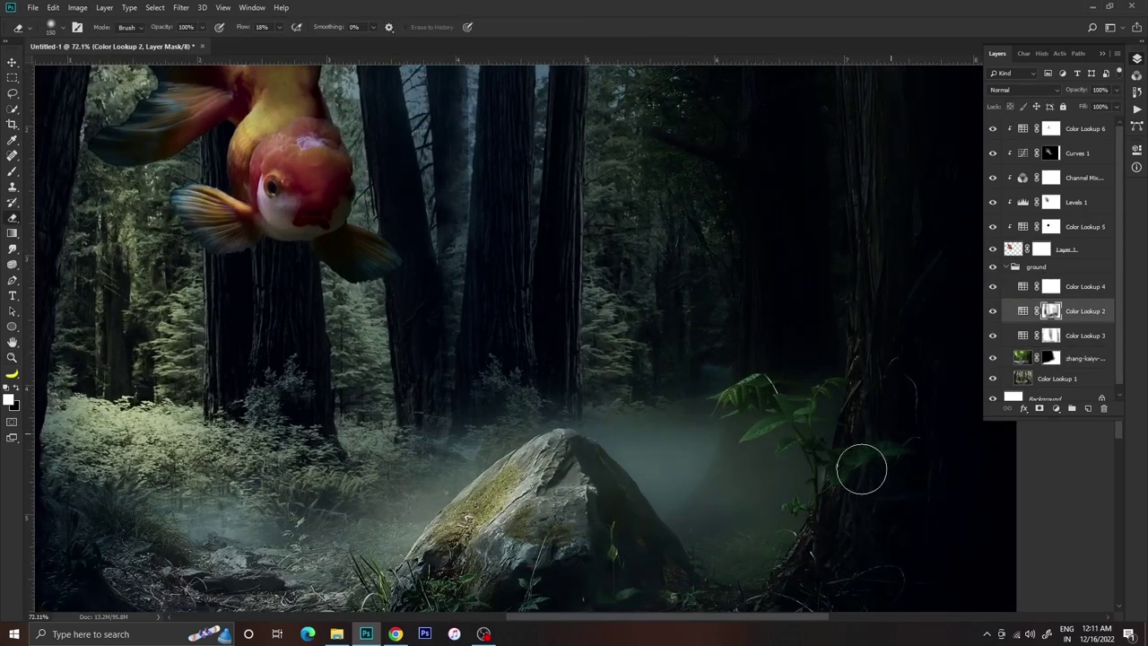
scroll(861, 469, "up", 5)
scroll(910, 359, "down", 2)
key("alt+bracketright")
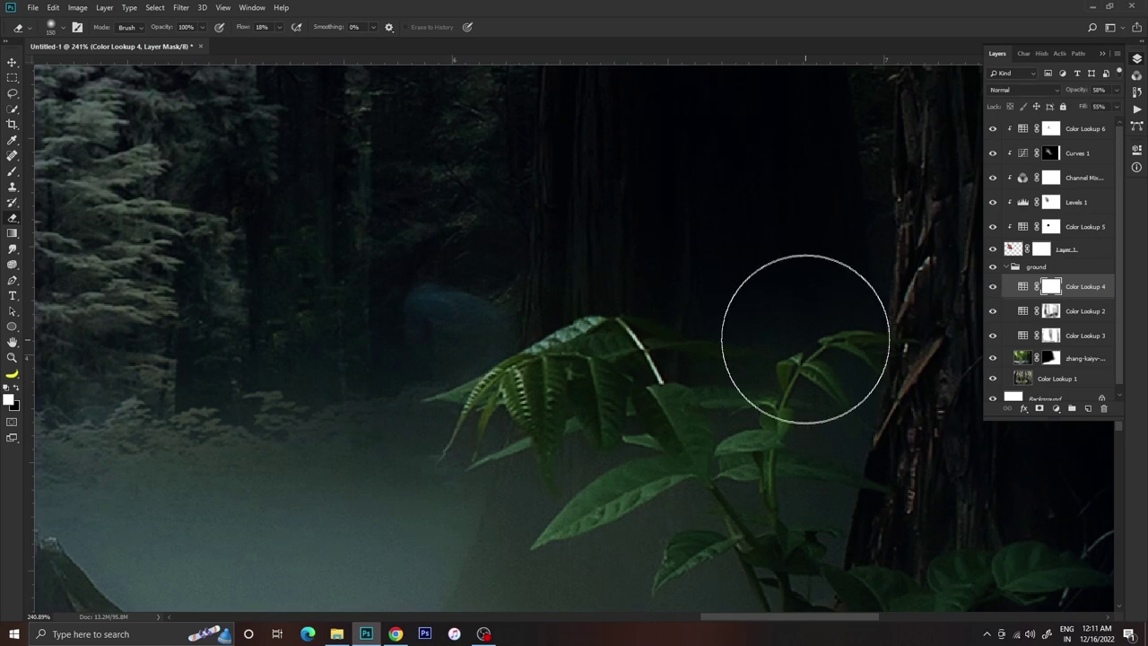
Erase Color Lookup 2's mask over the fern leaves with a smaller brush, then fit the scene in view
left_click(1051, 311)
left_click(992, 311)
left_click(992, 311)
key("bracketleft")
key("bracketleft")
key("bracketleft")
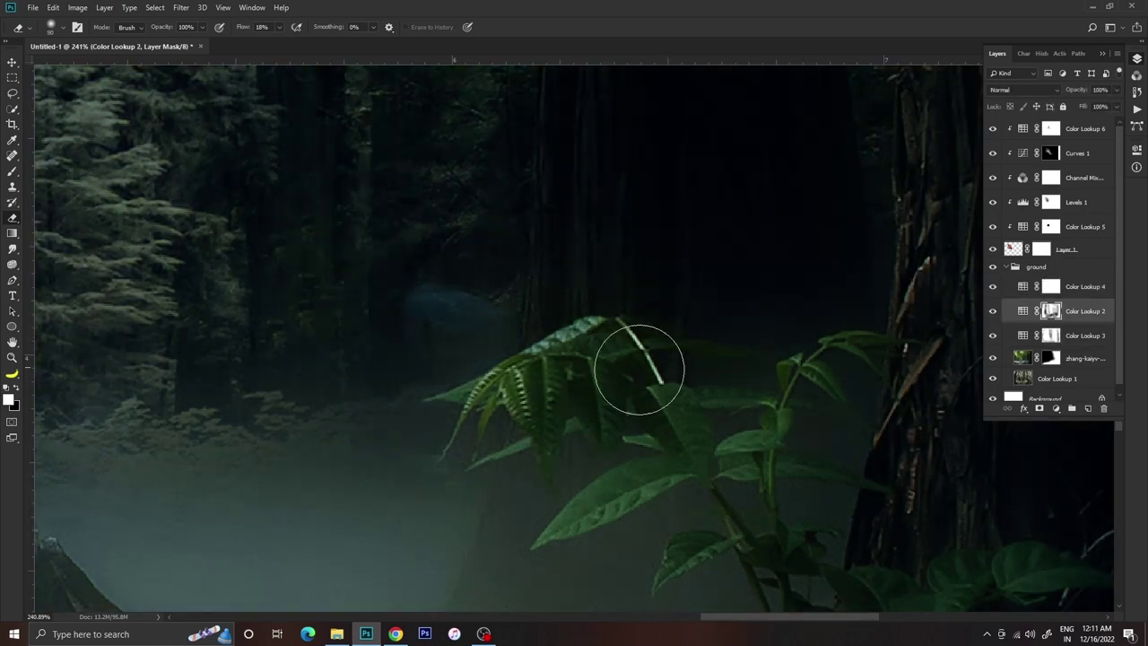
mouse_move(576, 350)
left_mouse_down()
mouse_move(550, 333)
mouse_move(577, 335)
mouse_move(439, 389)
mouse_move(635, 344)
left_mouse_up()
scroll(601, 422, "down", 2)
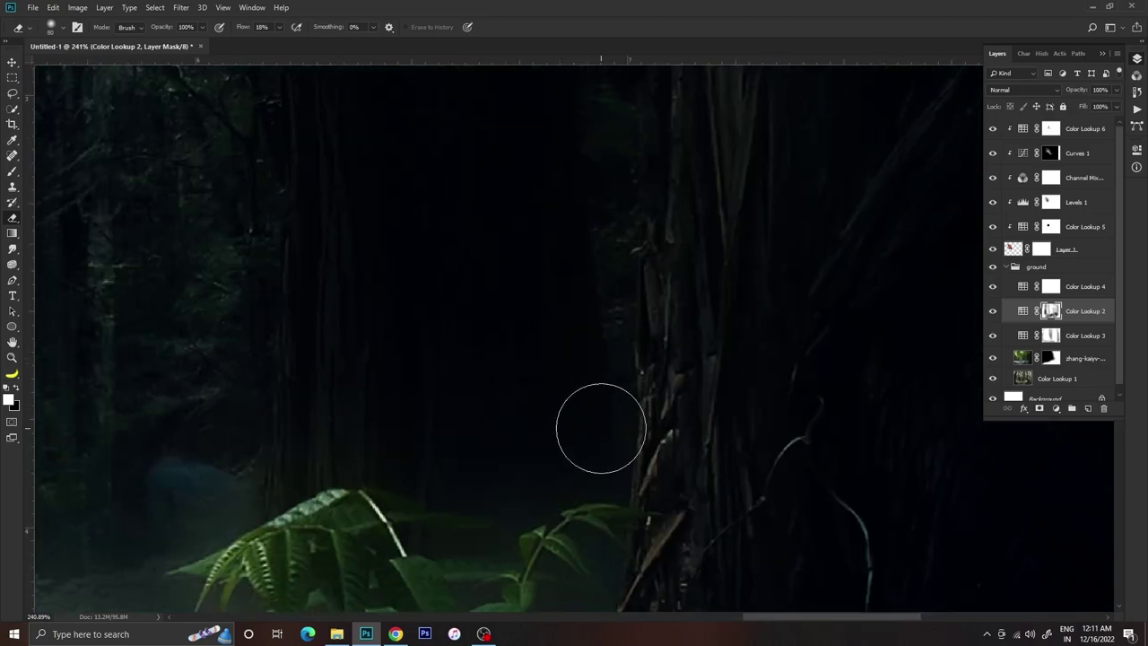
scroll(610, 408, "down", 2)
scroll(616, 396, "down", 2)
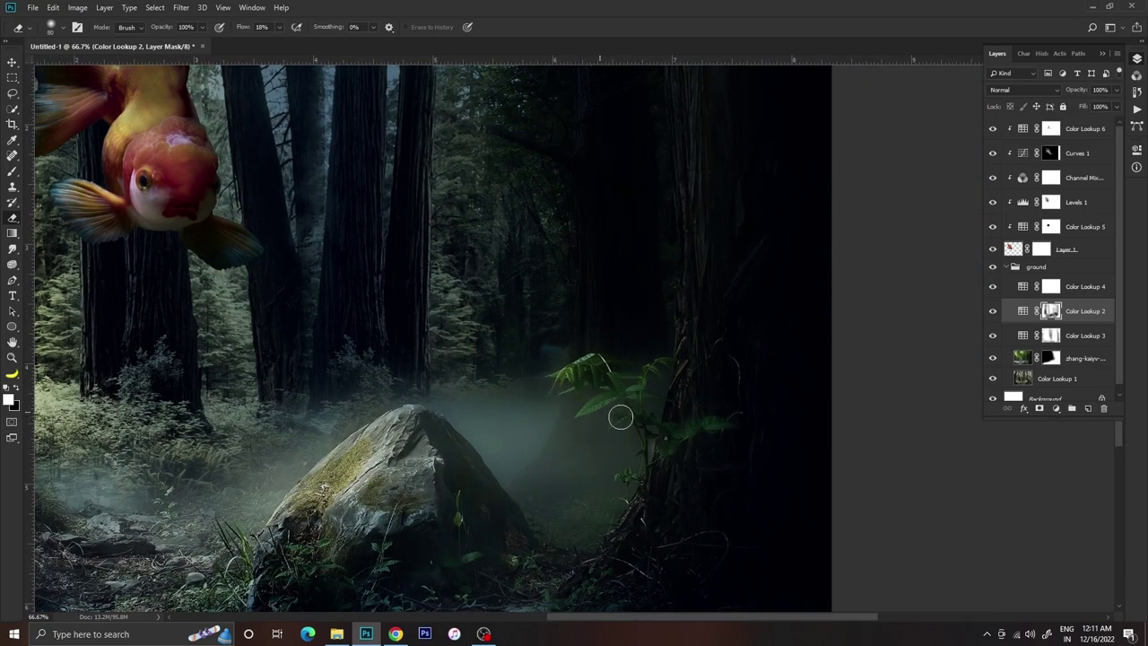
key("z")
mouse_move(620, 417)
left_mouse_down()
mouse_move(515, 275)
mouse_move(853, 248)
left_mouse_up()
left_click(1014, 164)
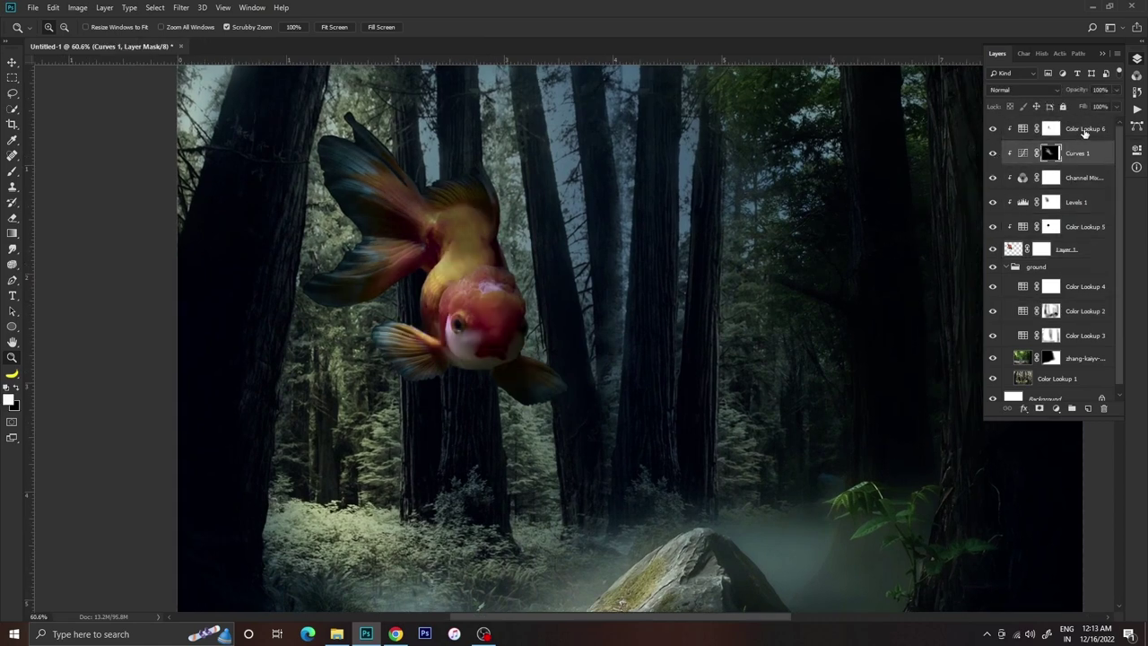
Add a Selective Color adjustment for the goldfish, shifting its Reds, then pick the Neutrals range
left_click(1085, 131)
left_click(1055, 408)
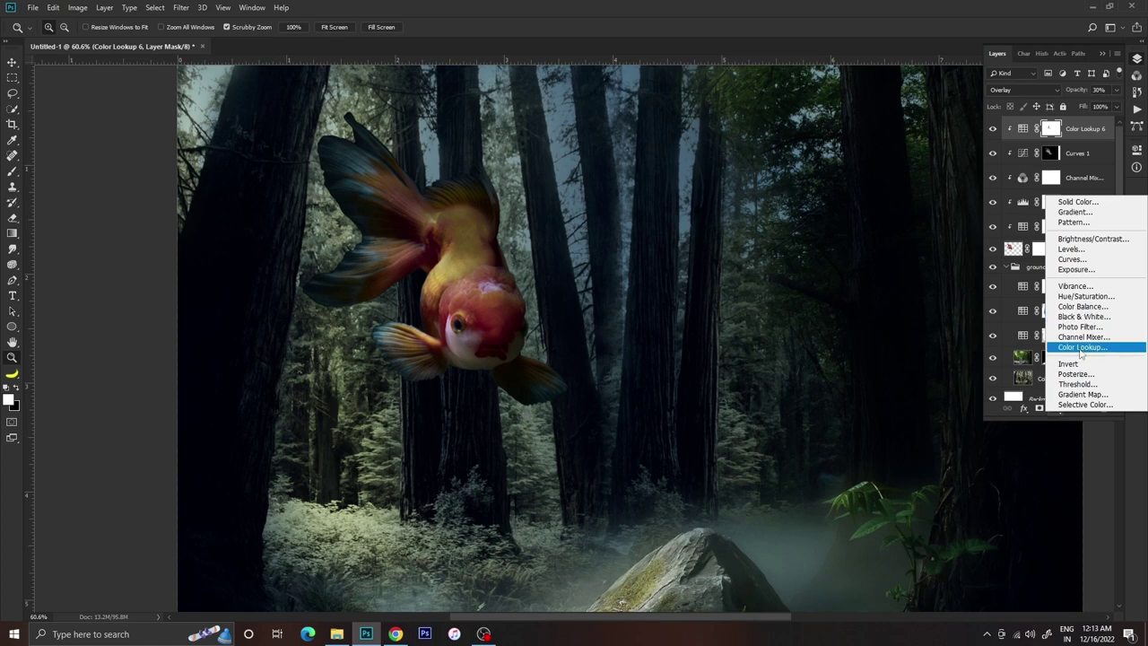
left_click(1085, 404)
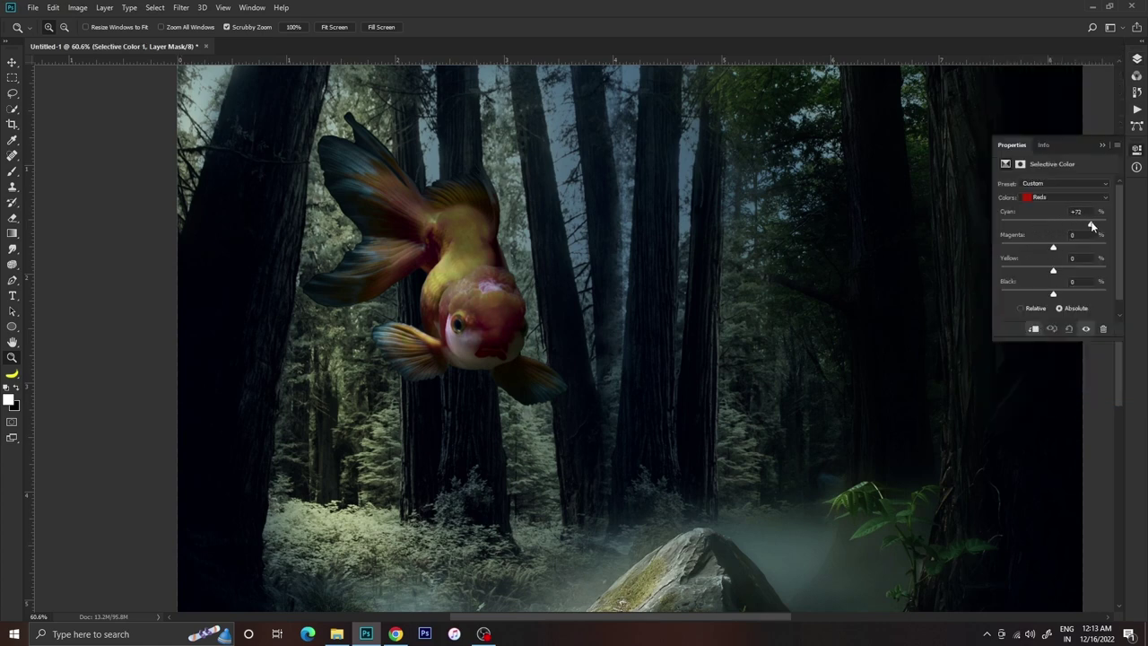
mouse_move(1053, 248)
left_mouse_down()
mouse_move(1029, 270)
mouse_move(1064, 295)
left_mouse_up()
left_click_drag(1037, 247, 1048, 250)
left_click(1063, 197)
left_click(1055, 258)
Move the Selective Color layer below Color Lookup 6 in the Layers panel
left_click(1135, 61)
key("b")
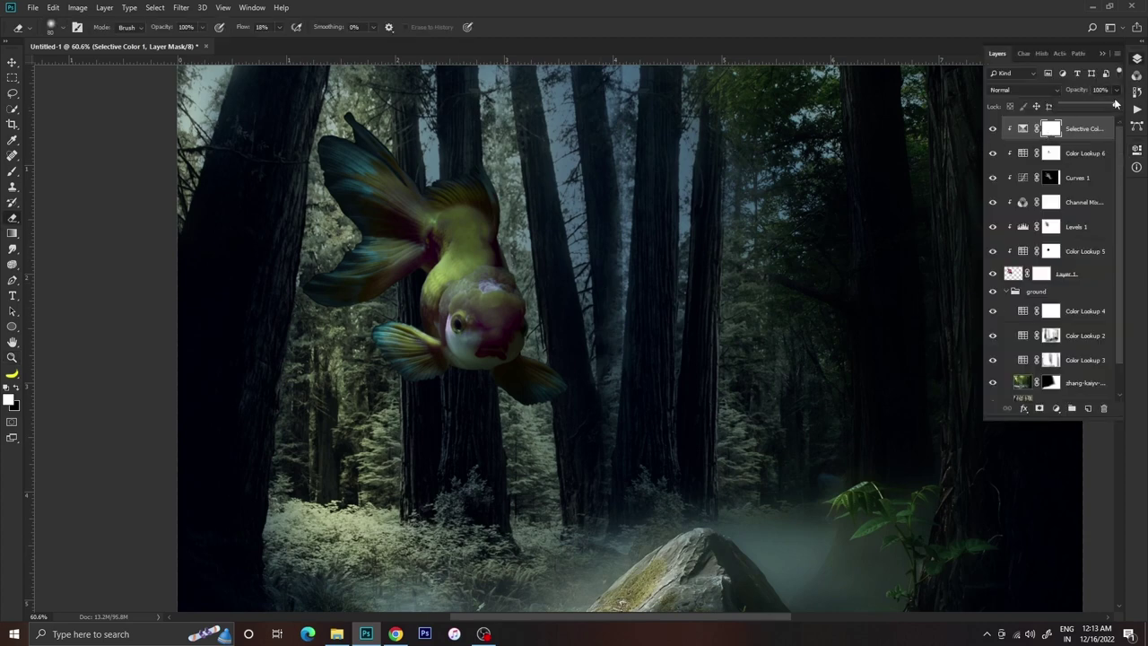
left_click_drag(1091, 134, 1087, 157)
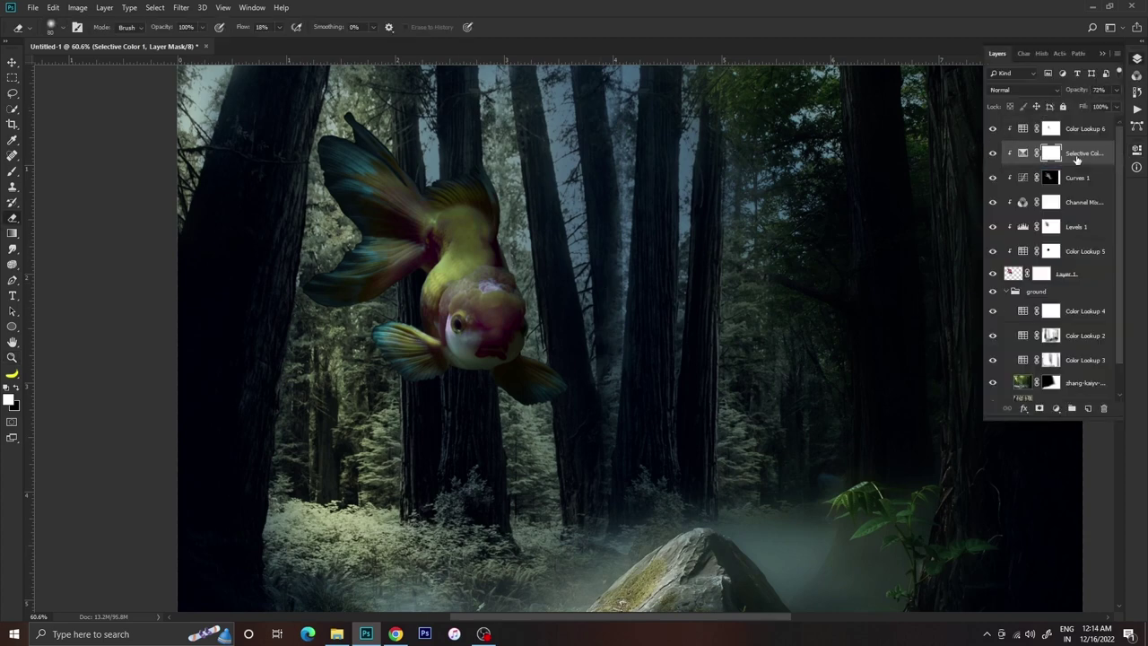
key("z")
scroll(569, 302, "down", 2)
Add a Color Lookup adjustment and browse 3D LUT looks to FuturisticBleak.3DL
left_click(1055, 408)
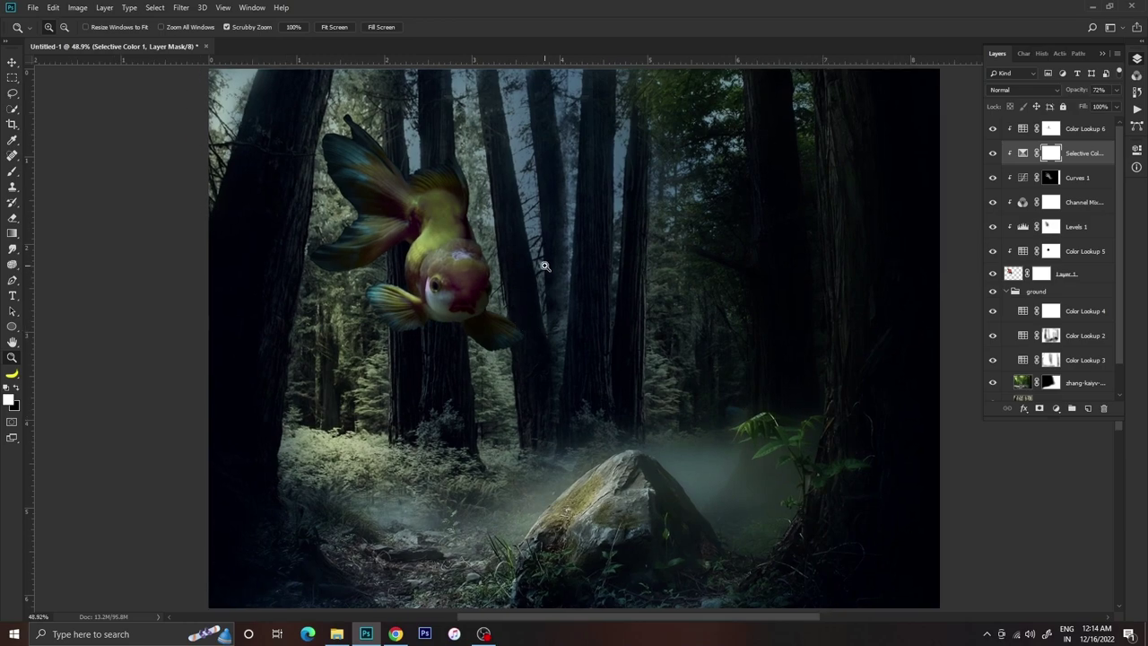
left_click(1085, 340)
scroll(556, 341, "up", 1)
left_click(1077, 185)
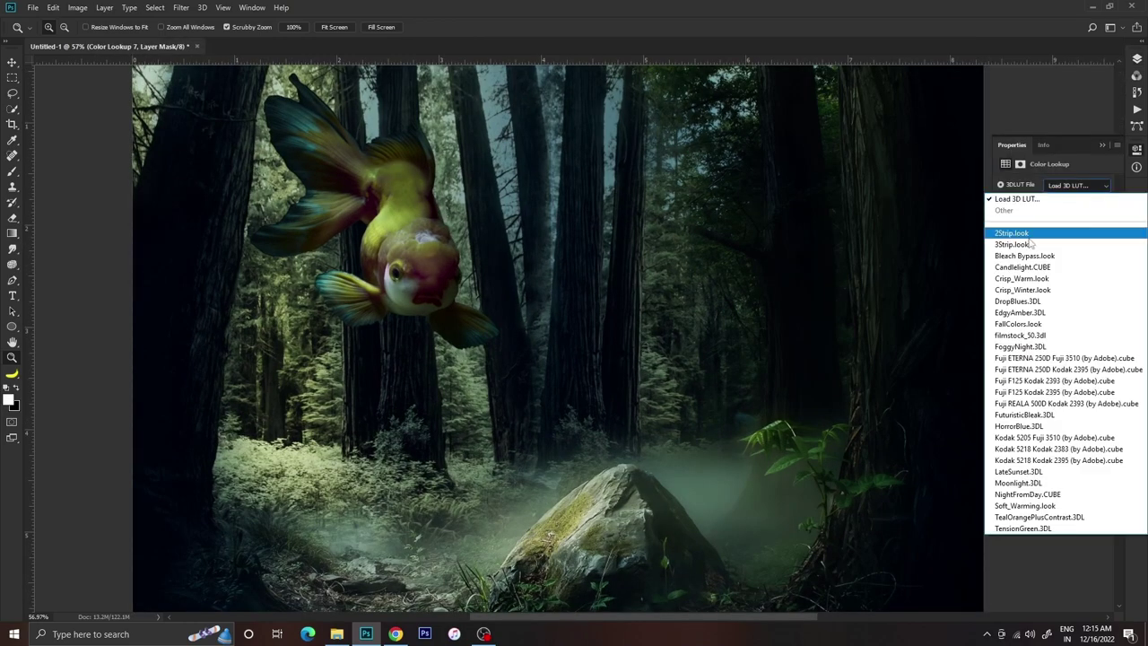
left_click(1022, 233)
key("Down")
key("Down")
key("Down")
key("Down")
key("Down")
key("Down")
key("Down")
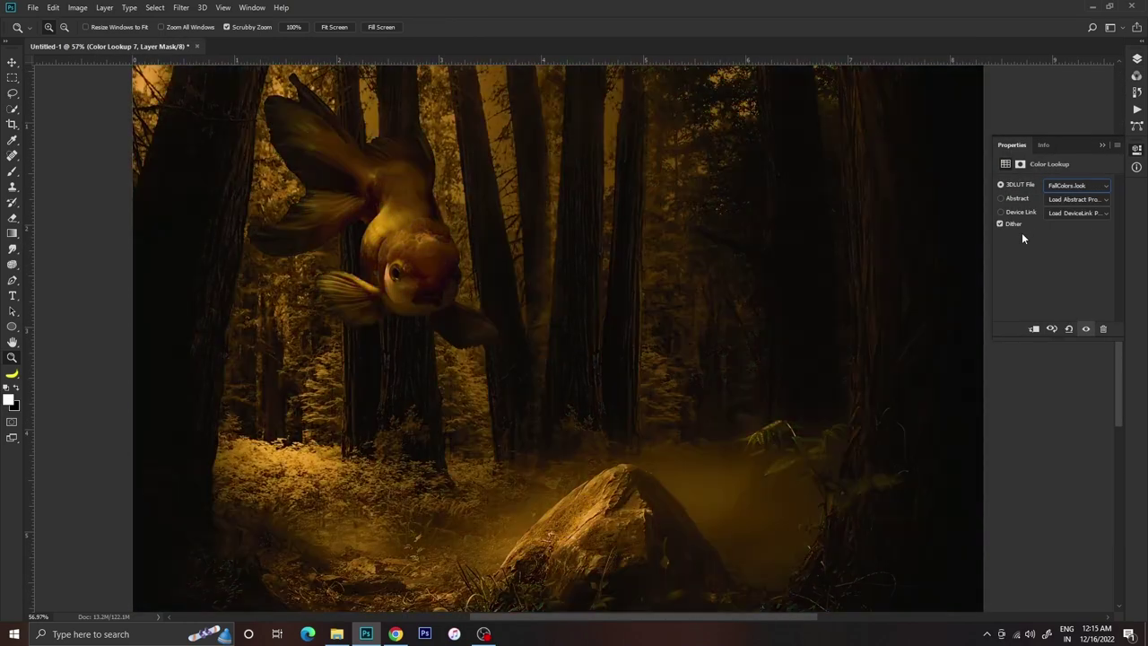
key("Down")
key("Down")
key("Down")
key("Down")
key("Down")
key("Down")
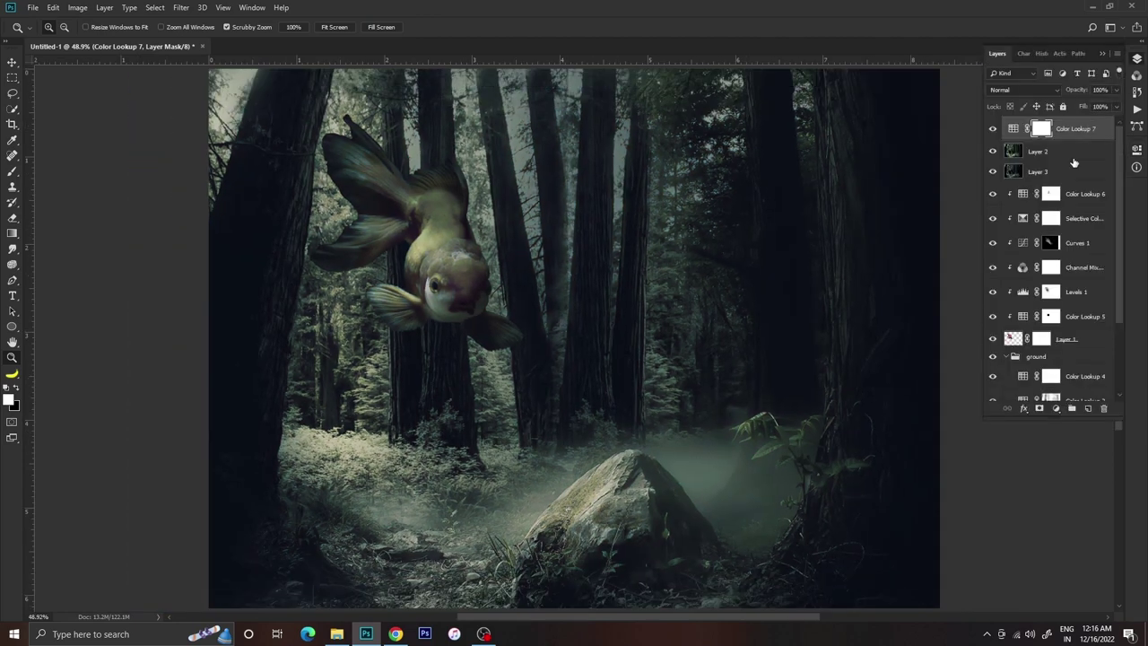
Set Color Lookup 7 to 73% opacity, move it below Layer 3, and remove the extra layers
left_click_drag(1117, 100, 1103, 105)
left_click(993, 131)
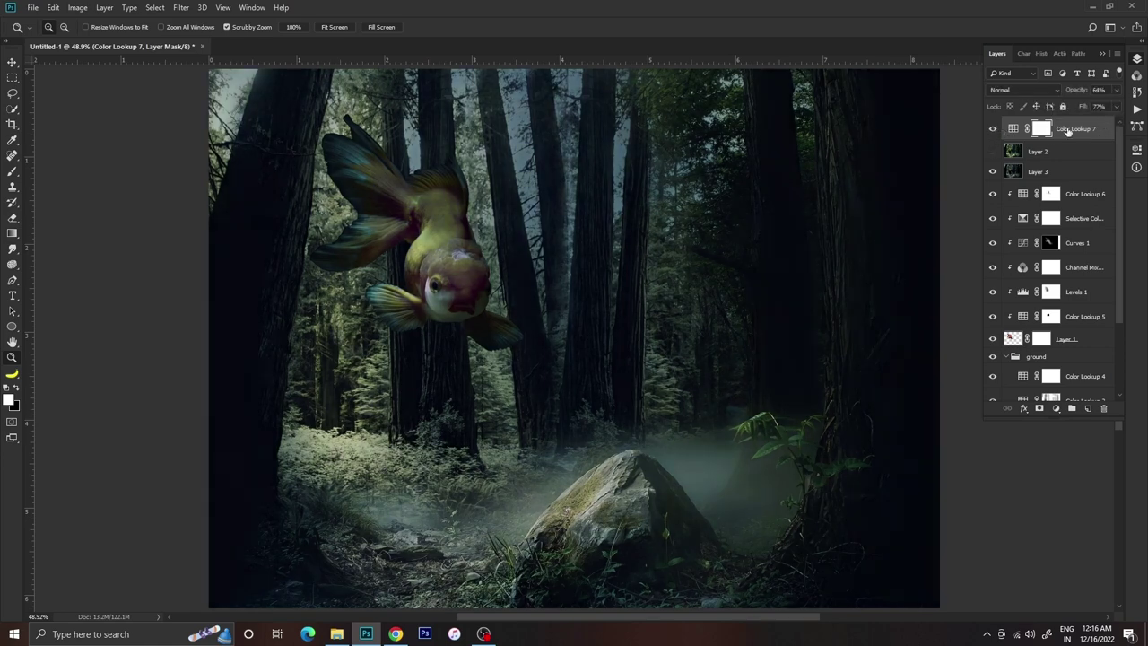
left_click_drag(1068, 131, 1032, 179)
scroll(993, 170, "down", 1)
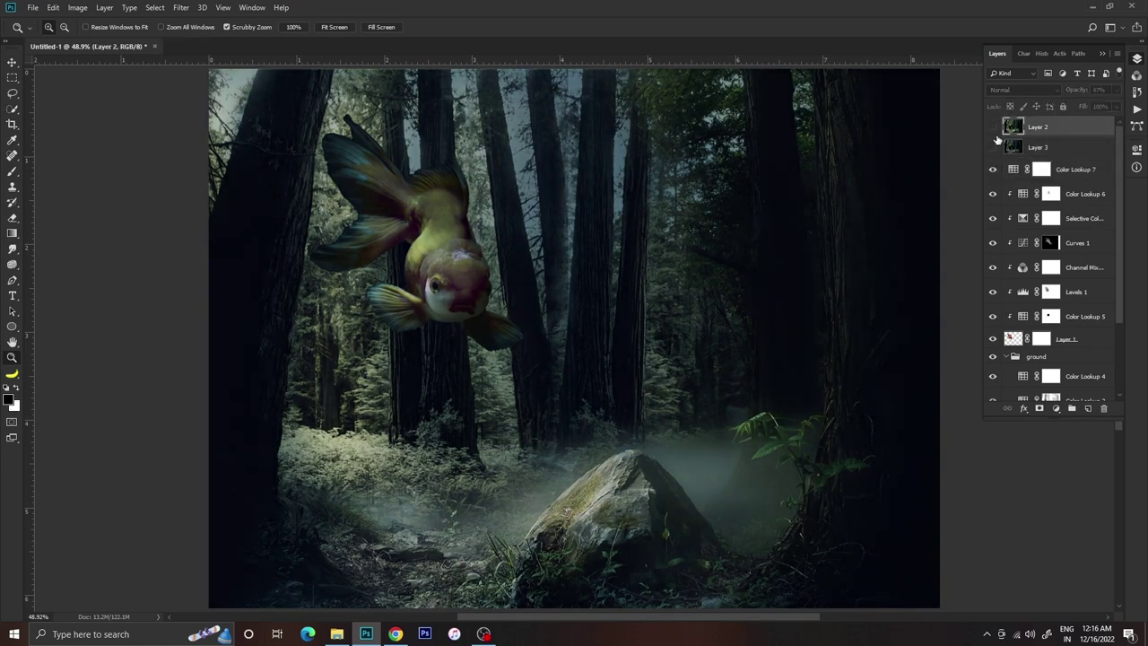
left_click(993, 130)
left_click(993, 129)
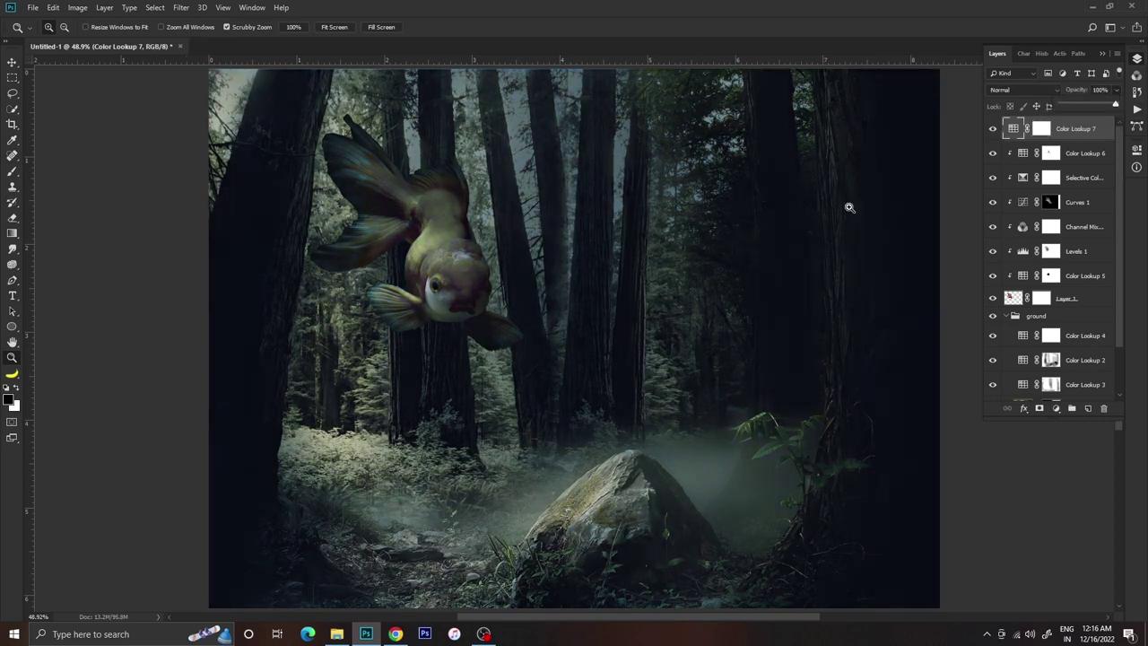
Zoom in and erase parts of Color Lookup 7's mask, then create an empty Layer 2
key("ctrl+plus")
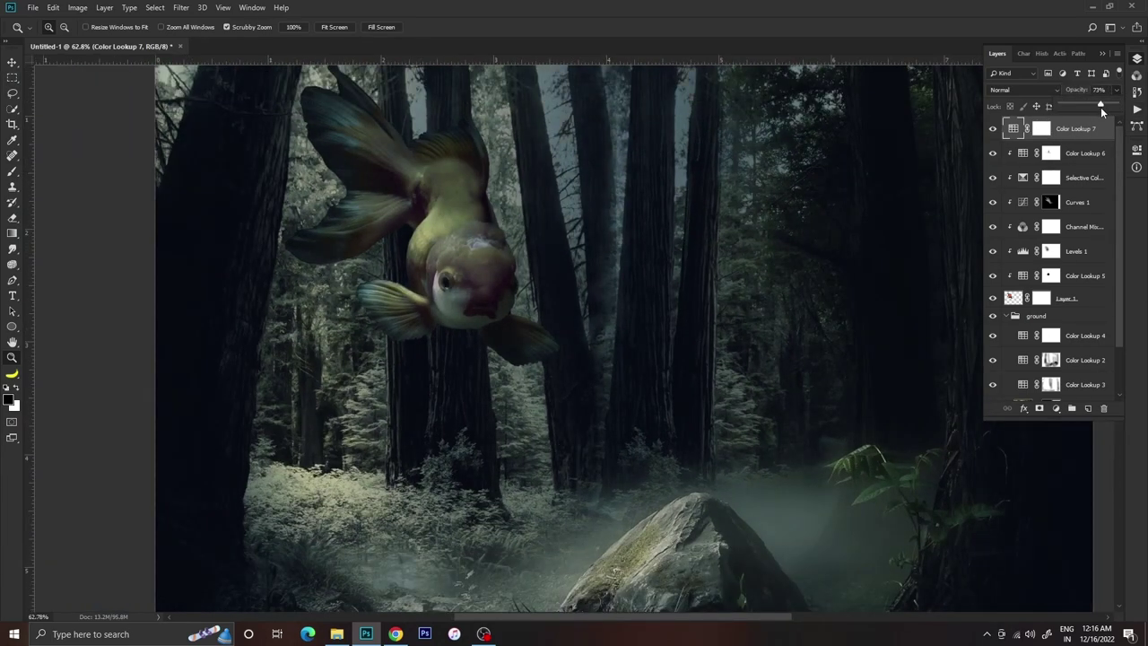
key("e")
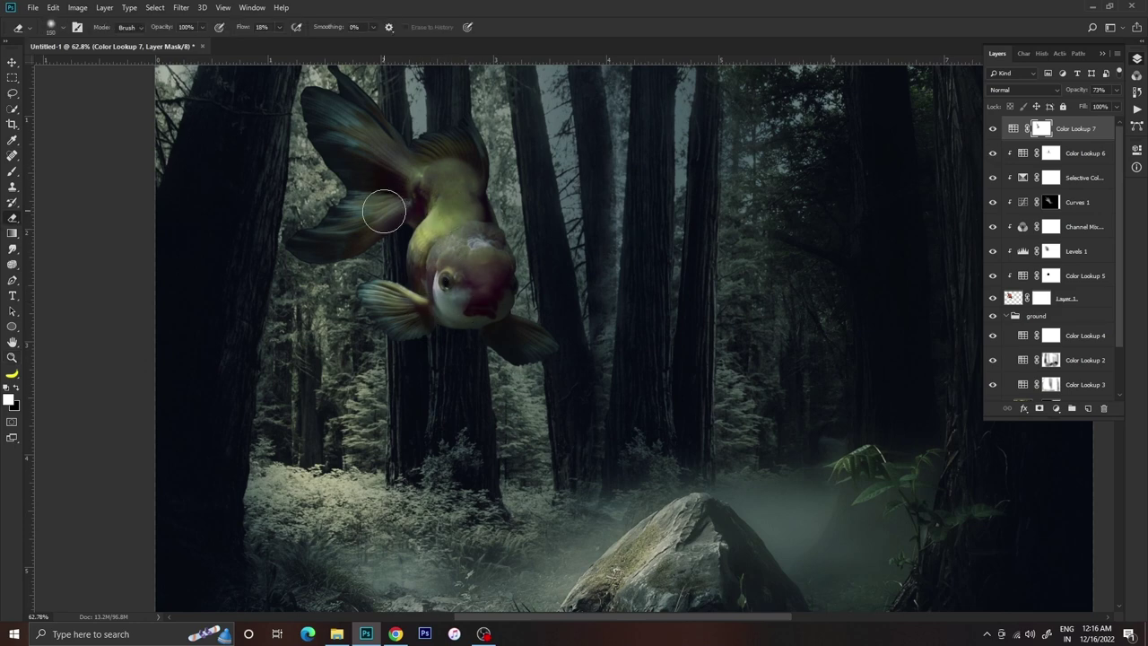
scroll(625, 388, "down", 5)
scroll(681, 381, "right", 5)
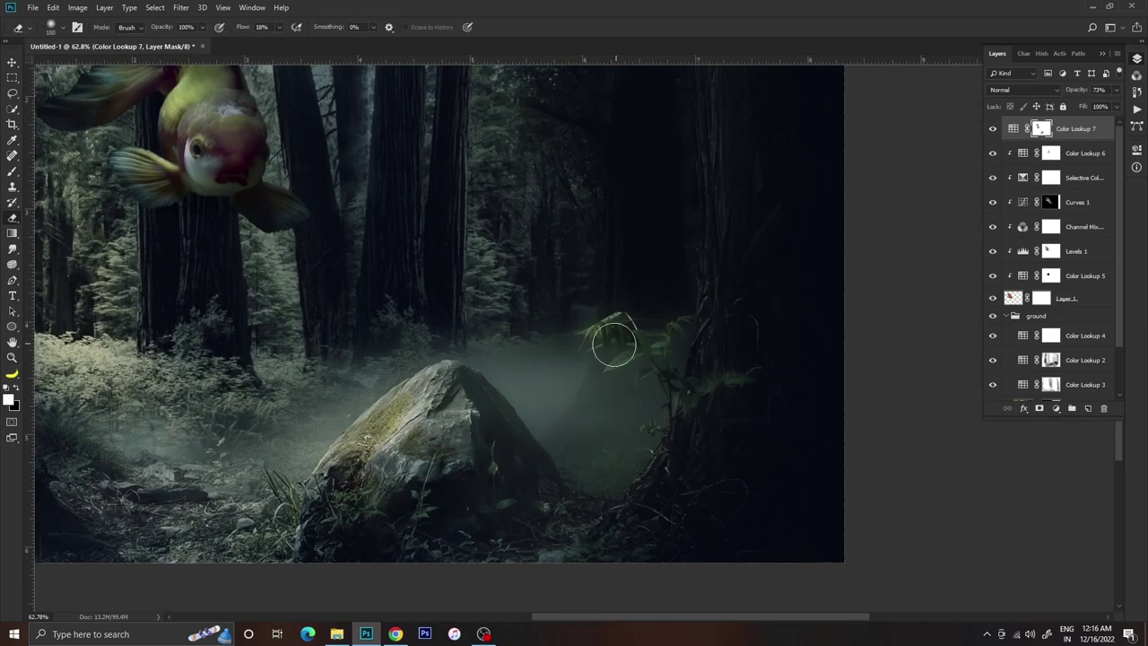
scroll(652, 350, "down", 3)
scroll(652, 351, "left", 3)
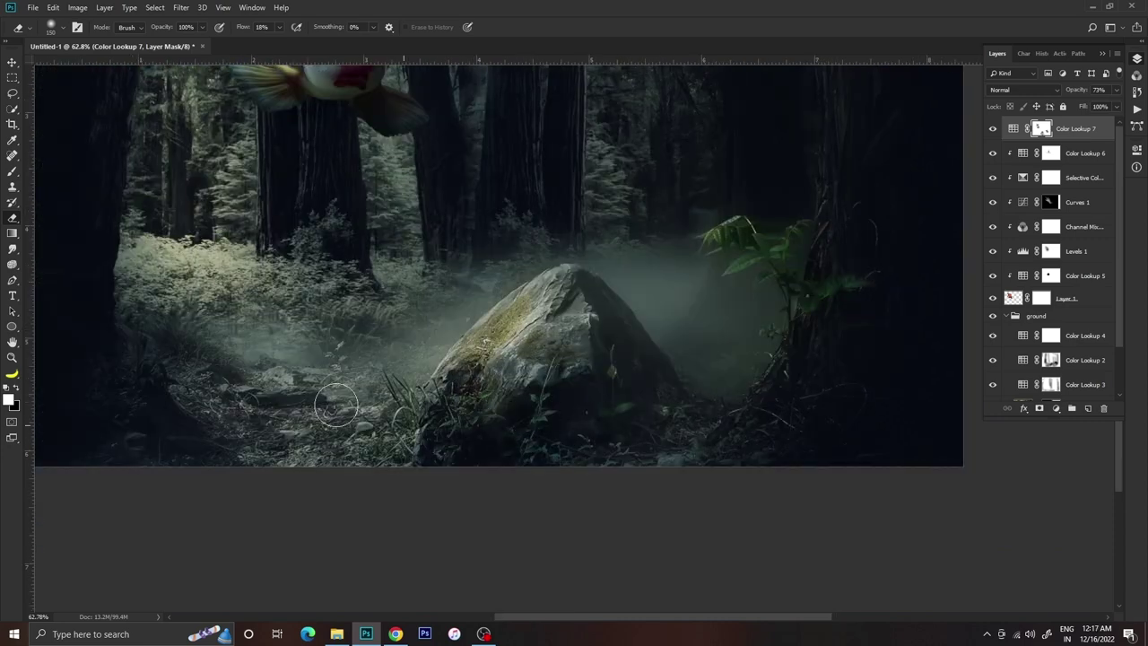
scroll(498, 299, "down", 3)
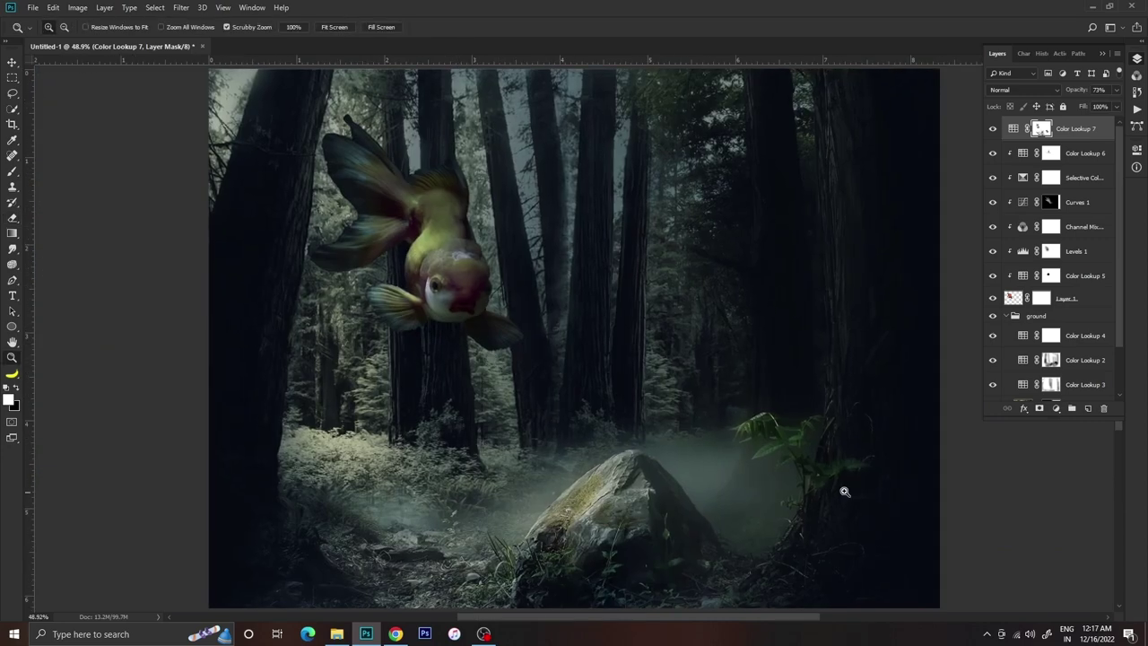
key("ctrl+shift+n")
key("Return")
Paint soft white fog over the ground and rock, change its blend mode, and drop opacity to 41%
key("b")
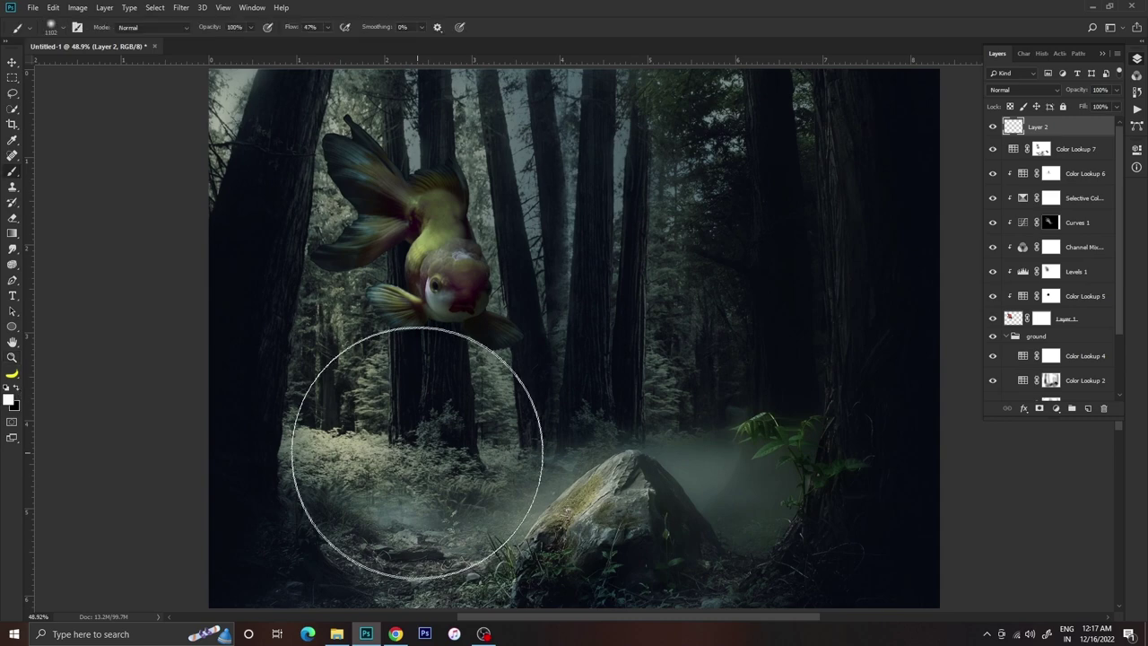
mouse_move(423, 436)
left_mouse_down()
mouse_move(640, 475)
mouse_move(756, 174)
left_mouse_up()
left_click_drag(743, 346, 846, 179)
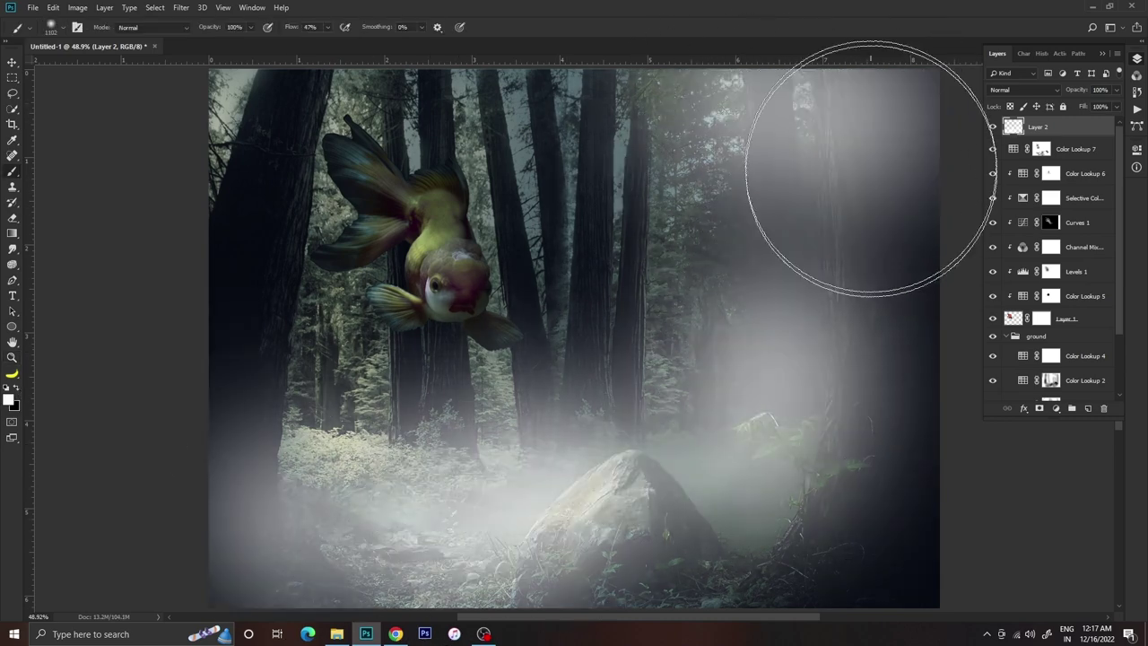
left_click(1023, 89)
left_click(1013, 384)
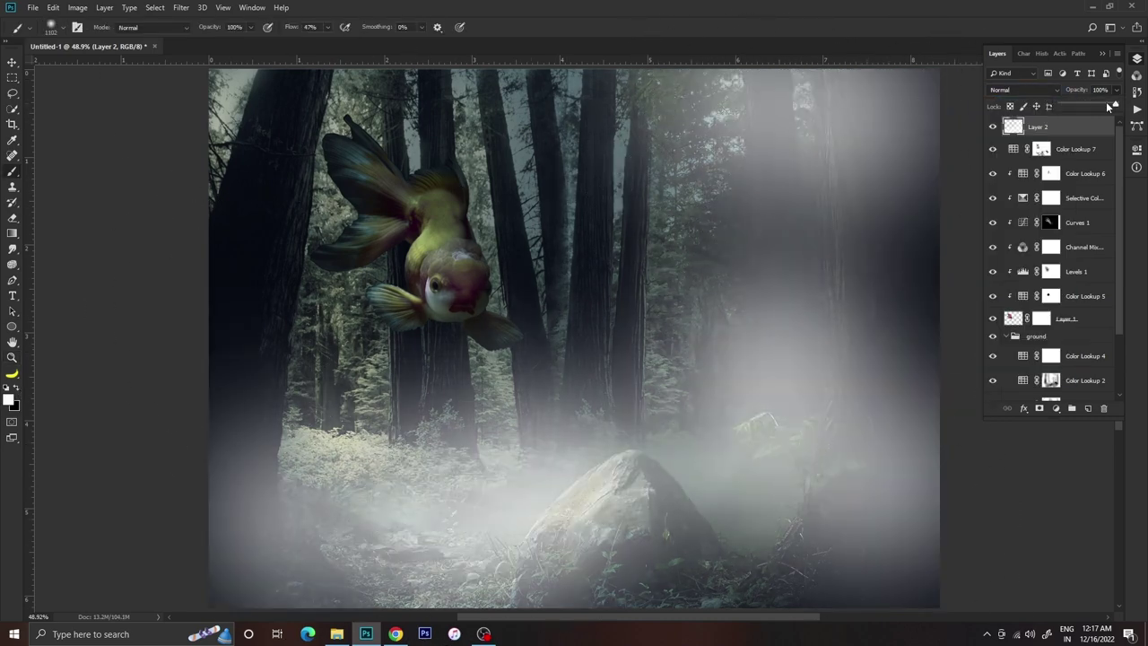
key("z")
left_click_drag(1115, 89, 1072, 141)
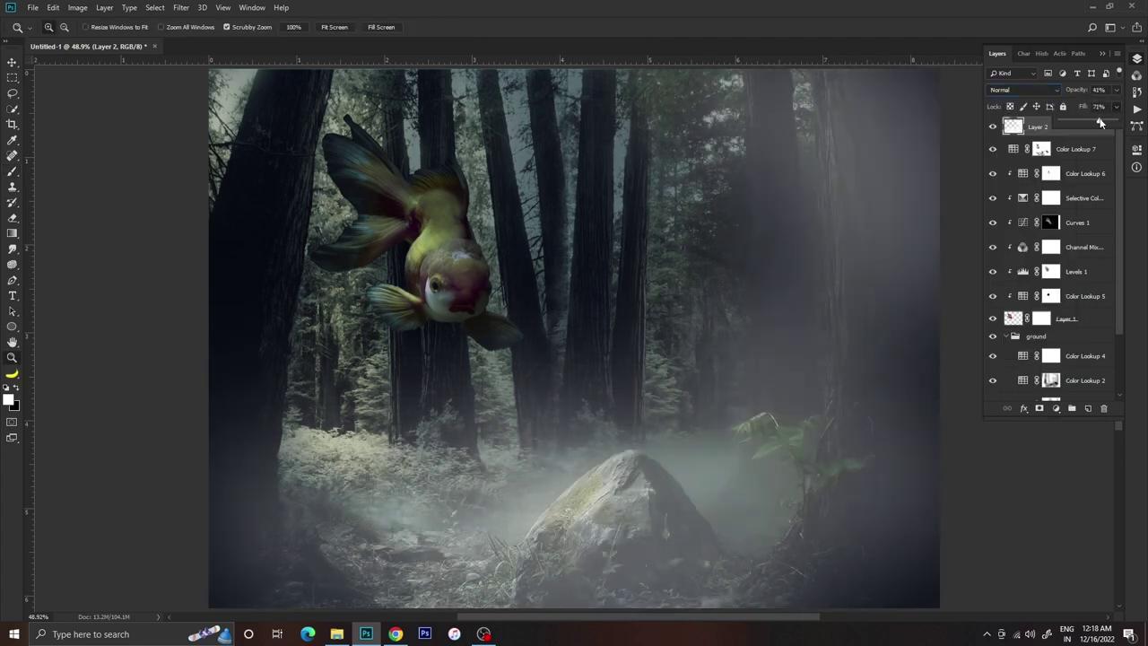
Mask the fog off the right-side trees and lower the fog layer's opacity to 25%
key("e")
key("b")
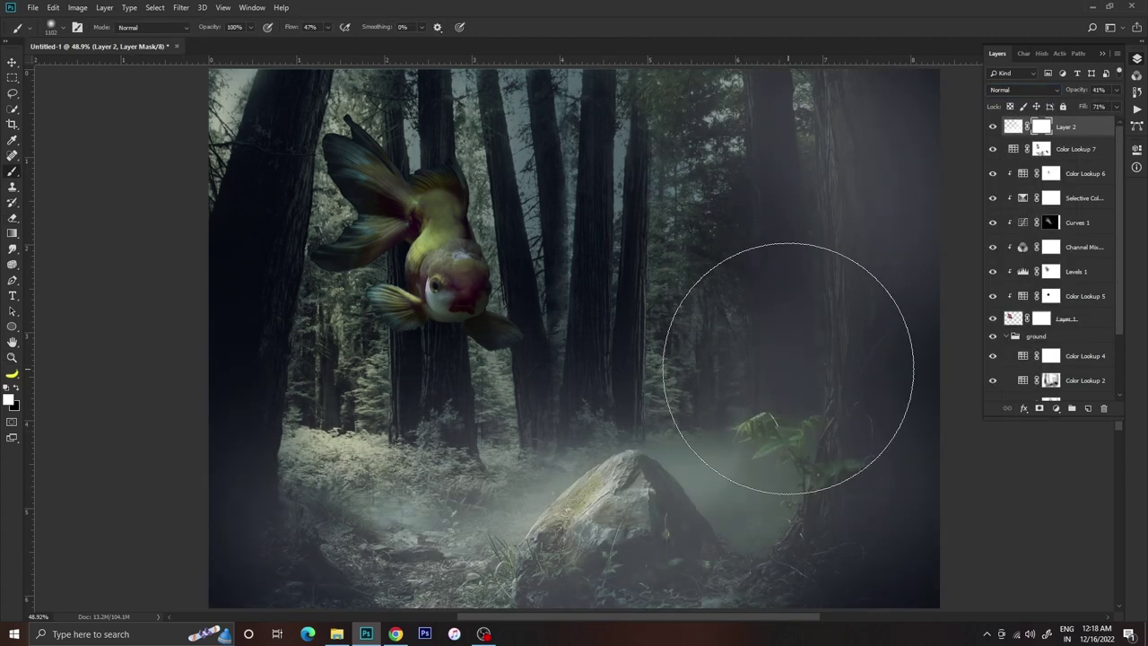
mouse_move(871, 192)
left_mouse_down()
mouse_move(883, 141)
mouse_move(871, 423)
mouse_move(885, 416)
mouse_move(771, 619)
left_mouse_up()
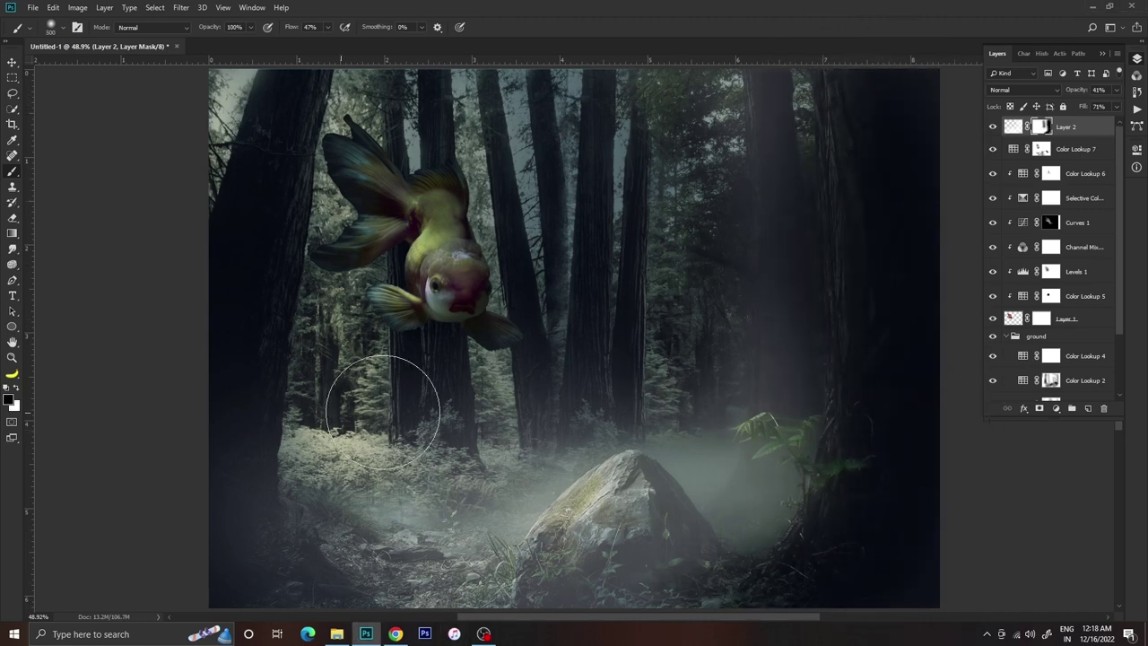
left_click(993, 126)
left_click(993, 127)
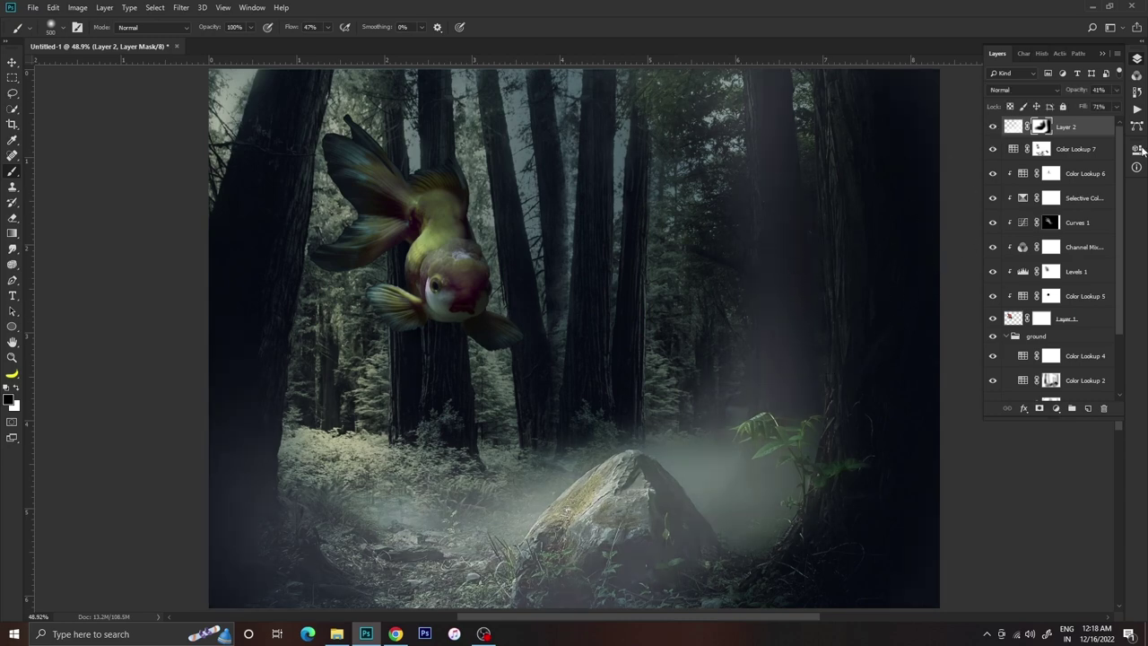
left_click_drag(1083, 106, 1075, 102)
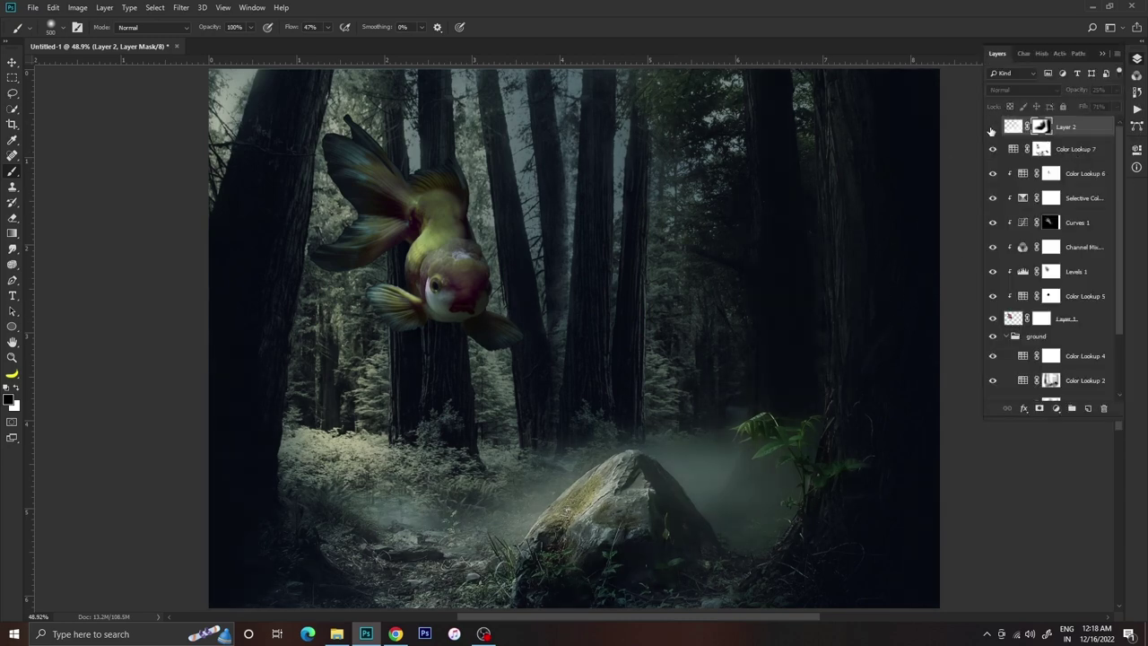
key("z")
left_click(444, 241)
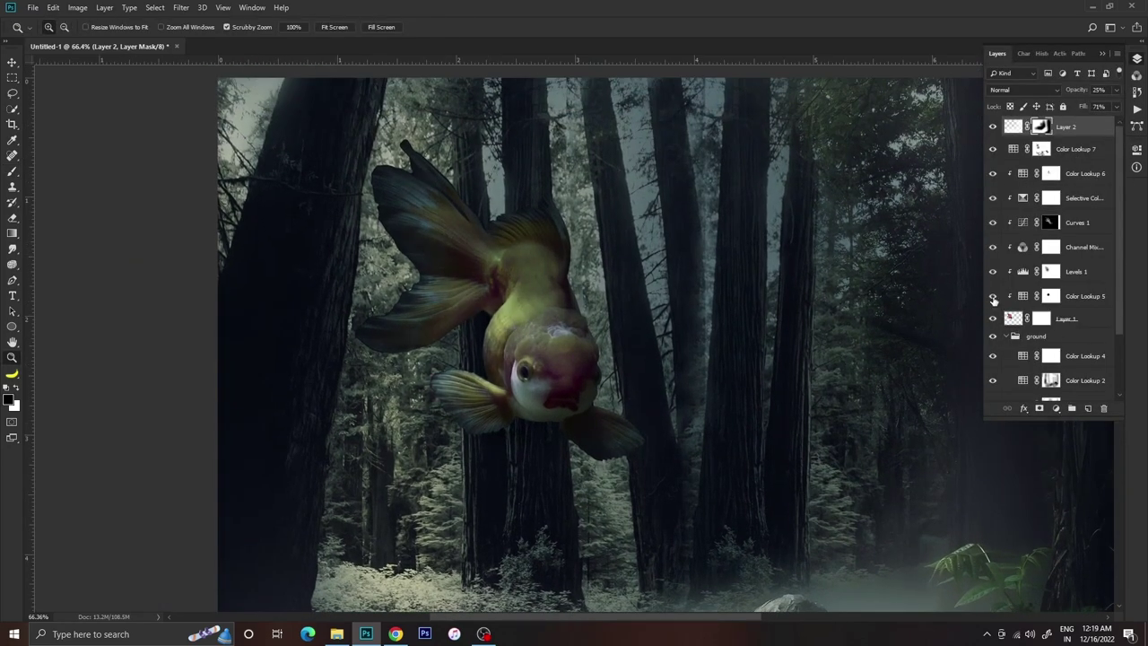
Brighten the goldfish's tail fin by brushing on the Levels 1 mask
left_click(1048, 271)
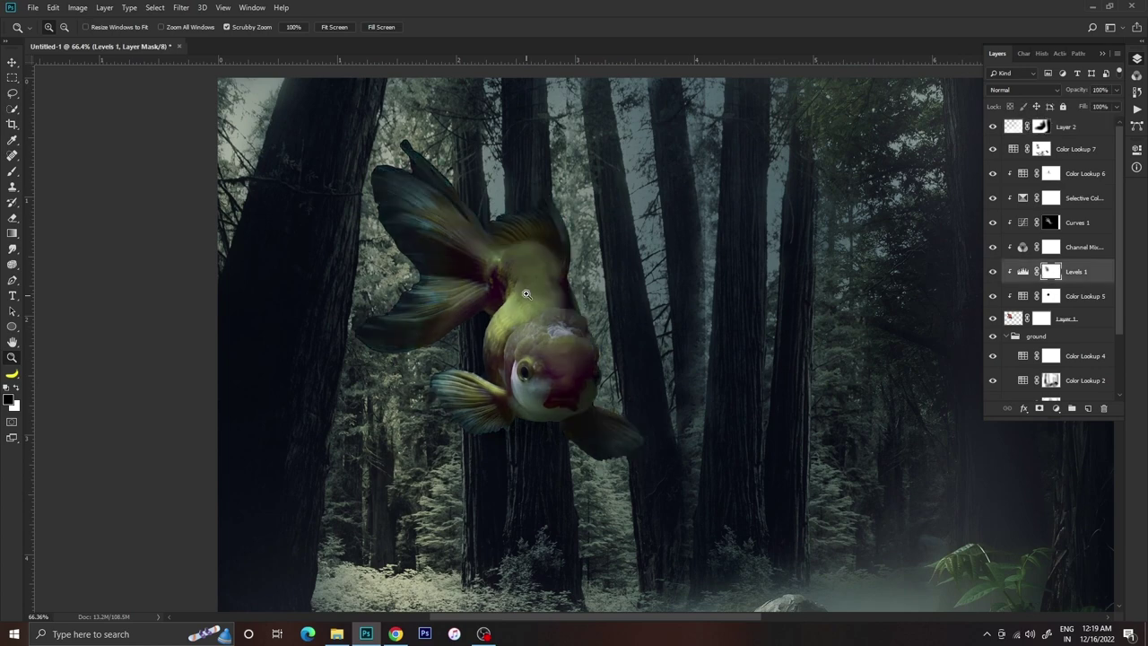
key("b")
mouse_move(423, 160)
left_mouse_down()
mouse_move(467, 404)
mouse_move(532, 458)
left_mouse_up()
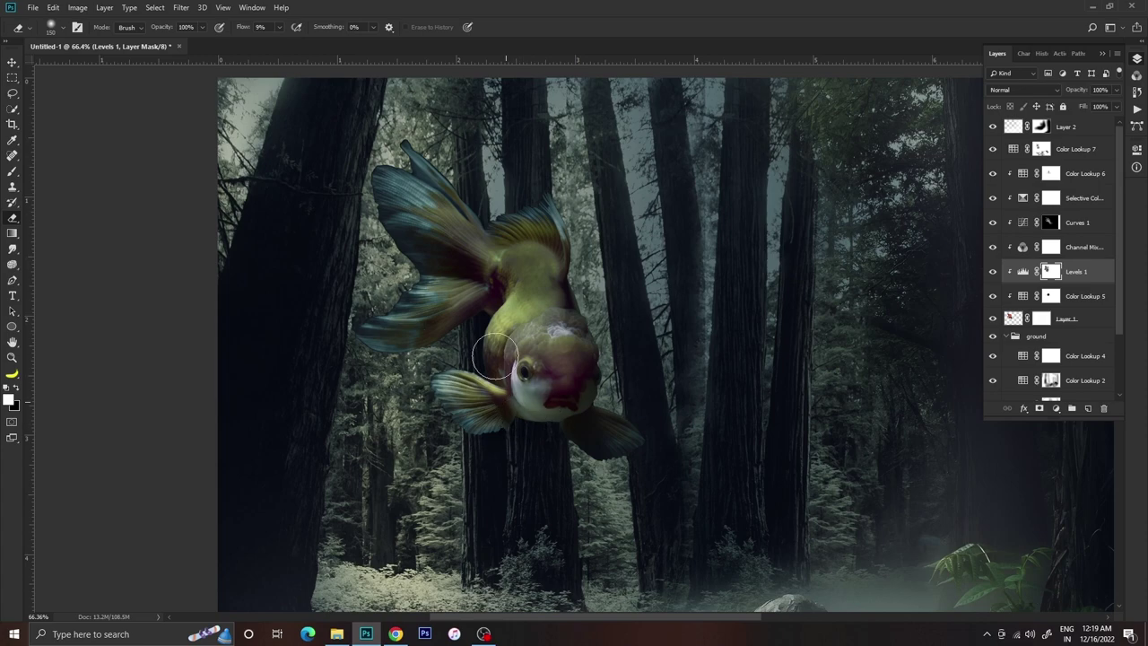
Select the goldfish Layer 1 and zoom far into the gap between its fins
left_click(1011, 319)
key("z")
left_click_drag(381, 347, 959, 380)
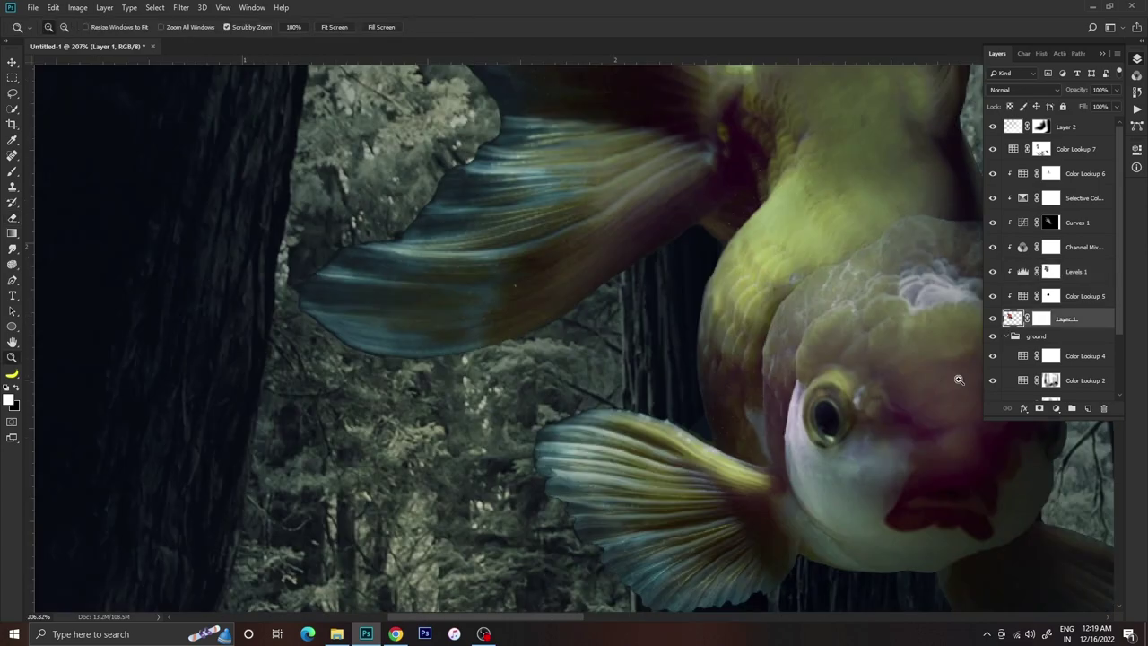
mouse_move(609, 371)
left_mouse_down()
mouse_move(658, 206)
mouse_move(564, 332)
left_mouse_up()
key("e")
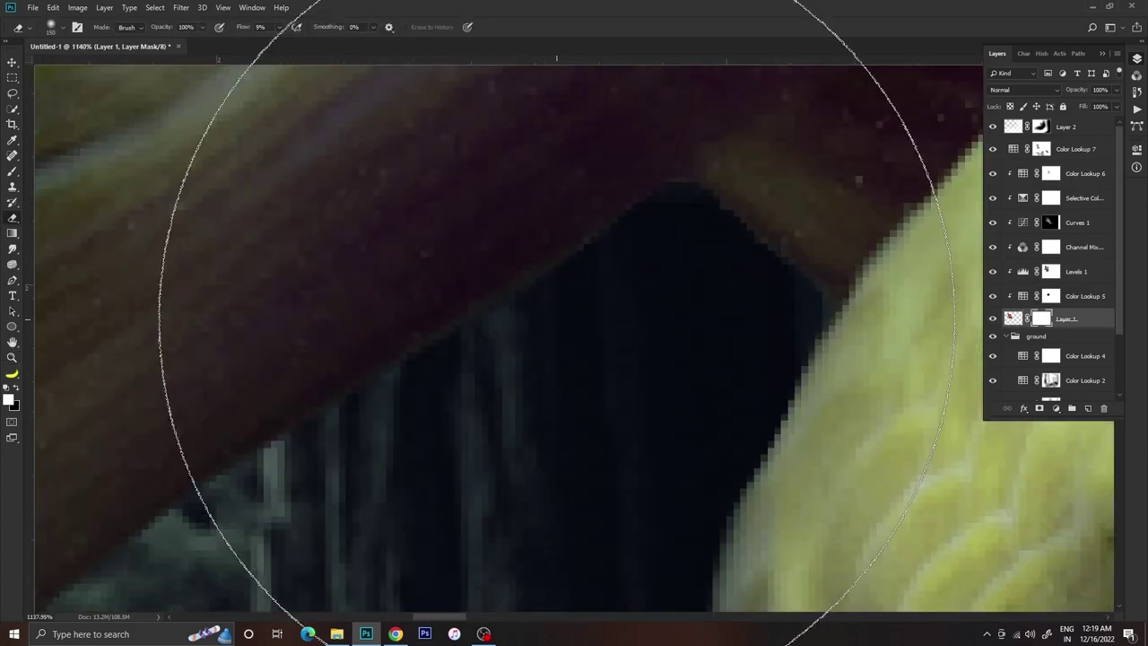
Pan along the goldfish's edges with the Eraser to clean its mask, then zoom back out
scroll(440, 333, "down", 3)
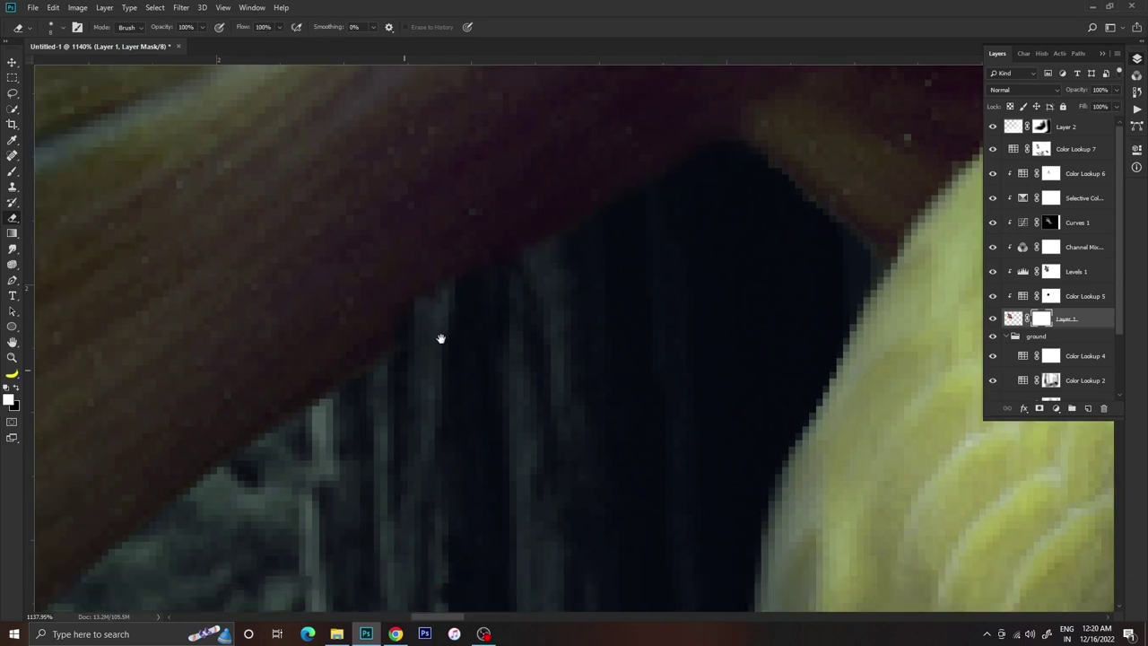
scroll(426, 344, "down", 5)
scroll(406, 328, "left", 5)
scroll(406, 329, "down", 3)
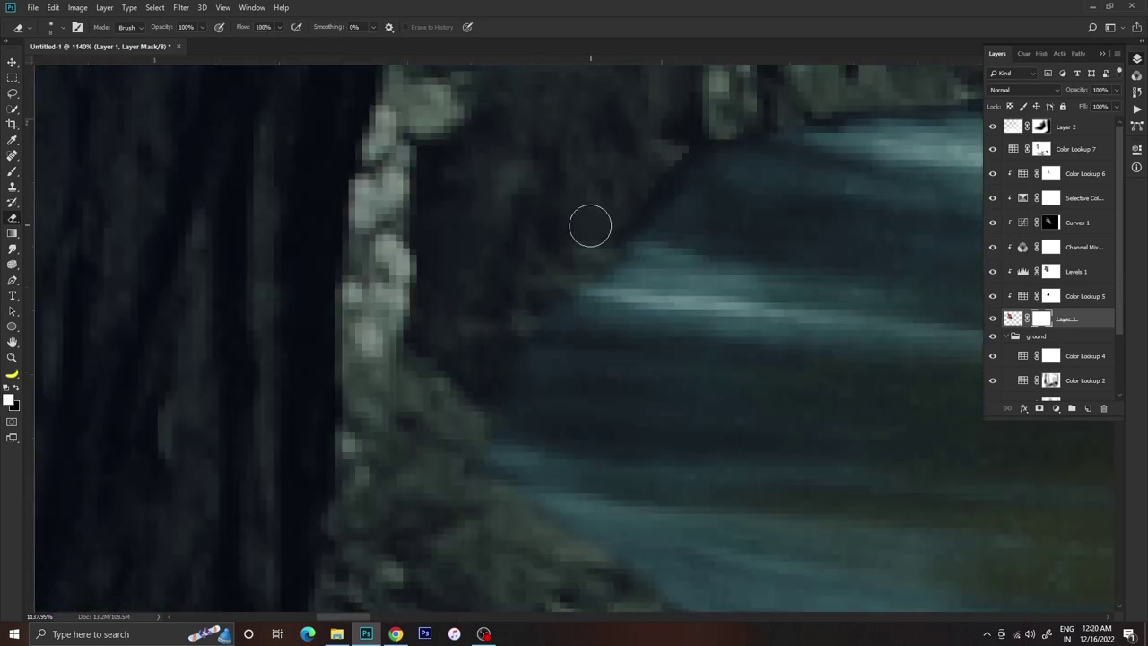
scroll(507, 243, "up", 3)
scroll(398, 346, "left", 3)
left_click_drag(398, 347, 504, 540)
scroll(448, 475, "down", 3)
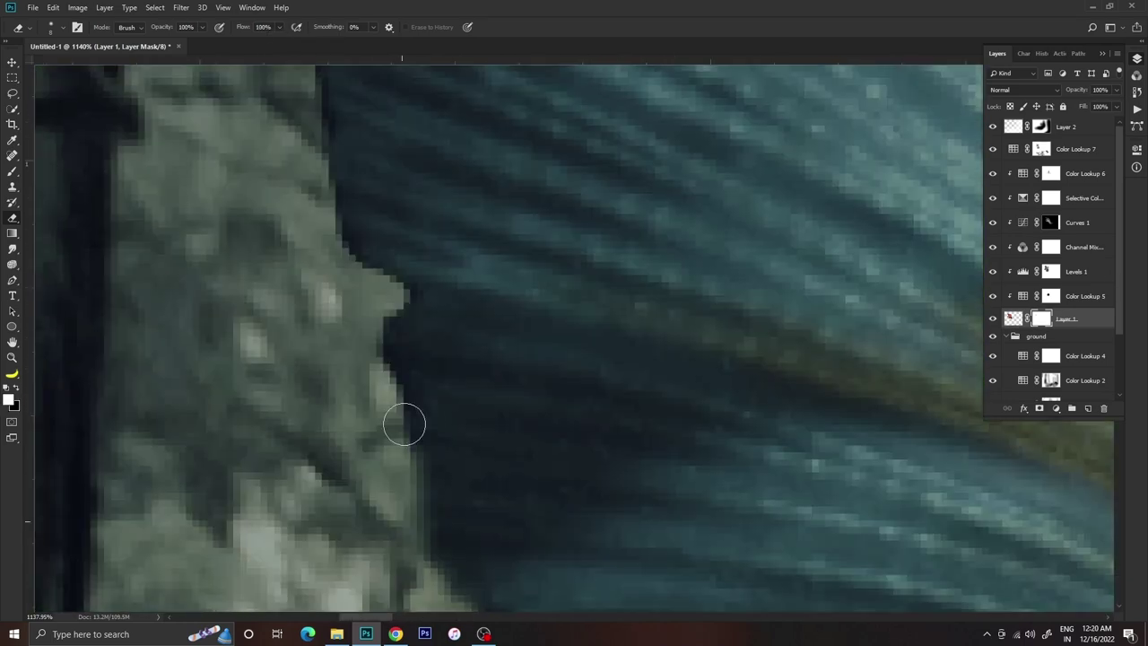
scroll(377, 305, "down", 3)
scroll(287, 261, "left", 3)
scroll(296, 252, "down", 3)
scroll(499, 423, "down", 3)
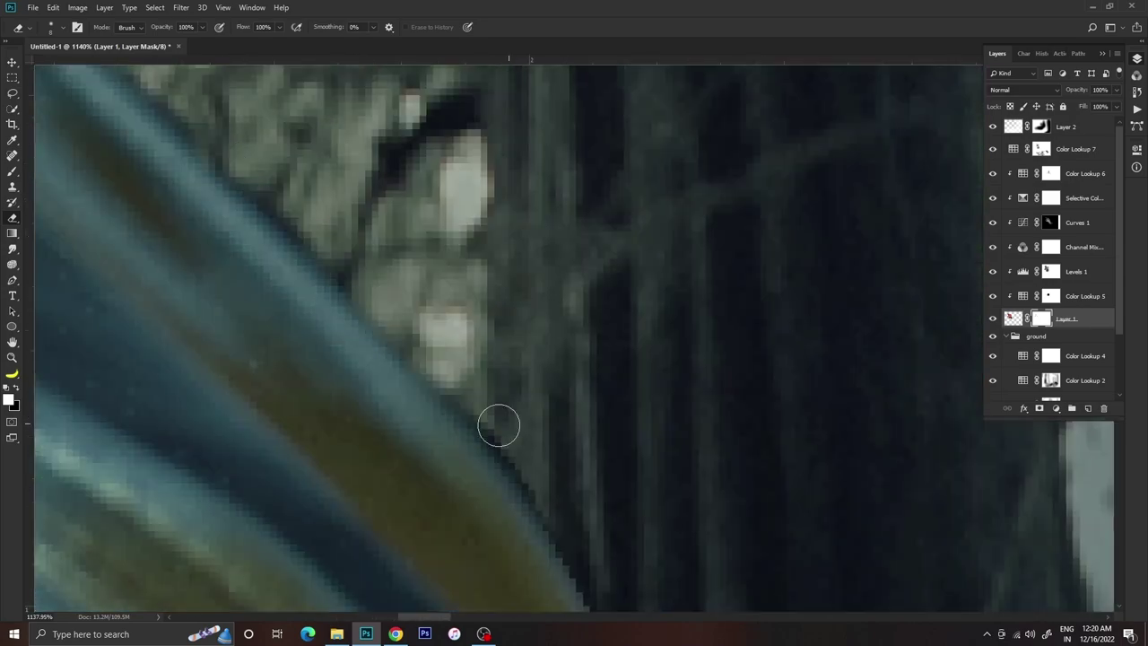
scroll(377, 272, "down", 3)
scroll(502, 272, "right", 3)
scroll(593, 316, "right", 3)
scroll(593, 315, "right", 3)
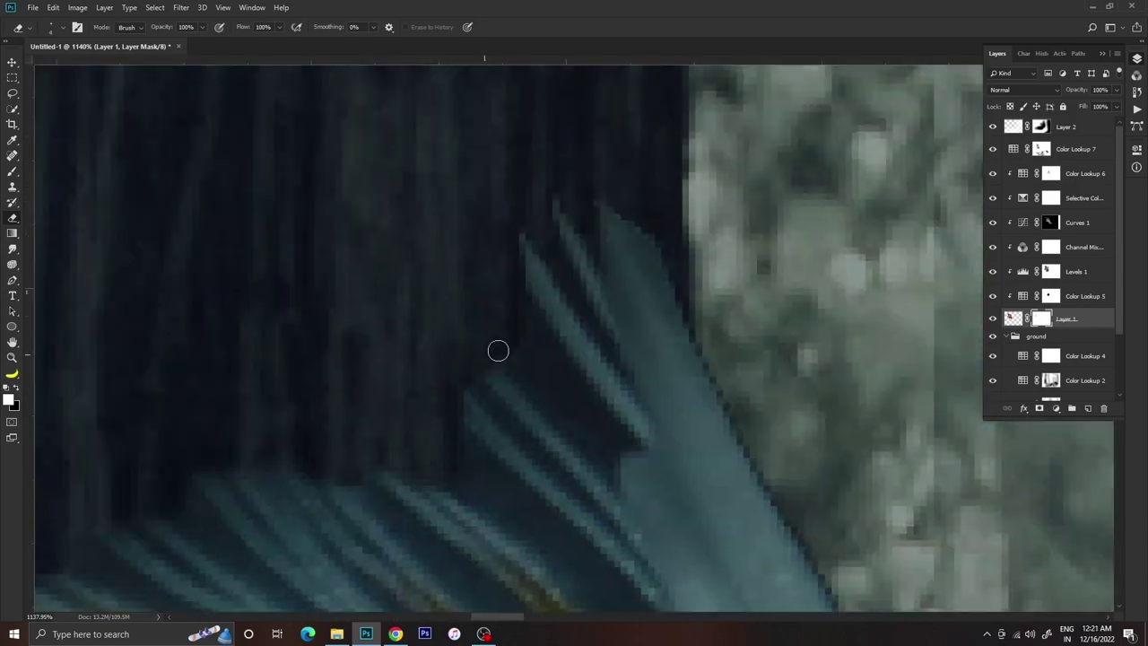
scroll(513, 177, "down", 3)
scroll(518, 261, "down", 3)
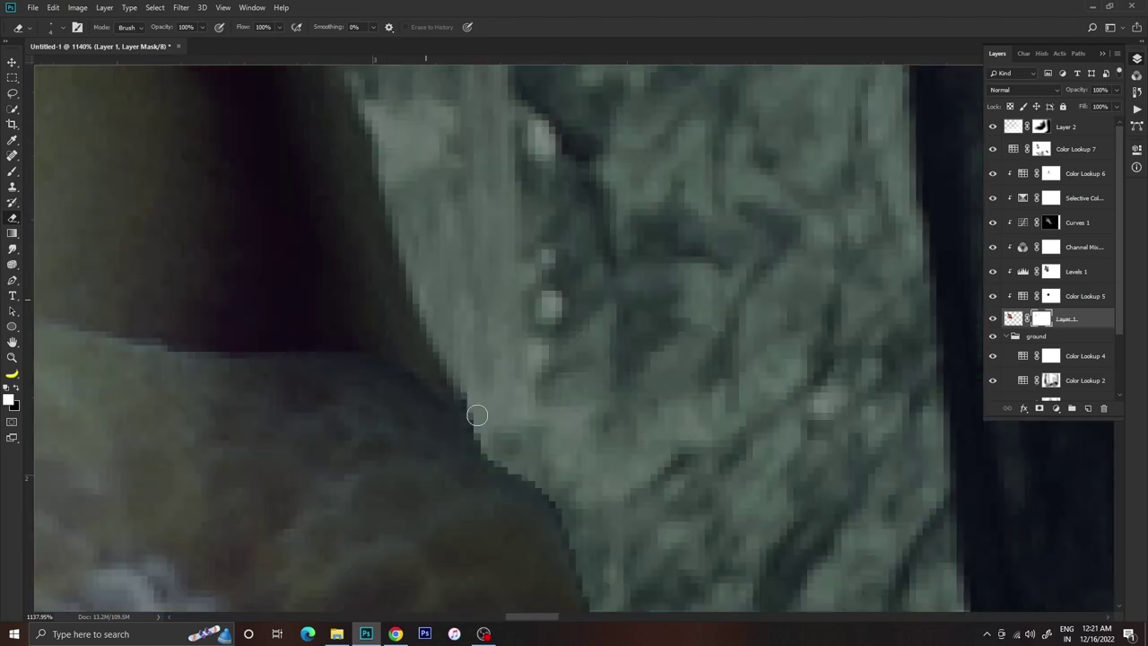
scroll(502, 287, "down", 3)
scroll(475, 332, "down", 3)
scroll(459, 355, "down", 3)
scroll(458, 356, "down", 3)
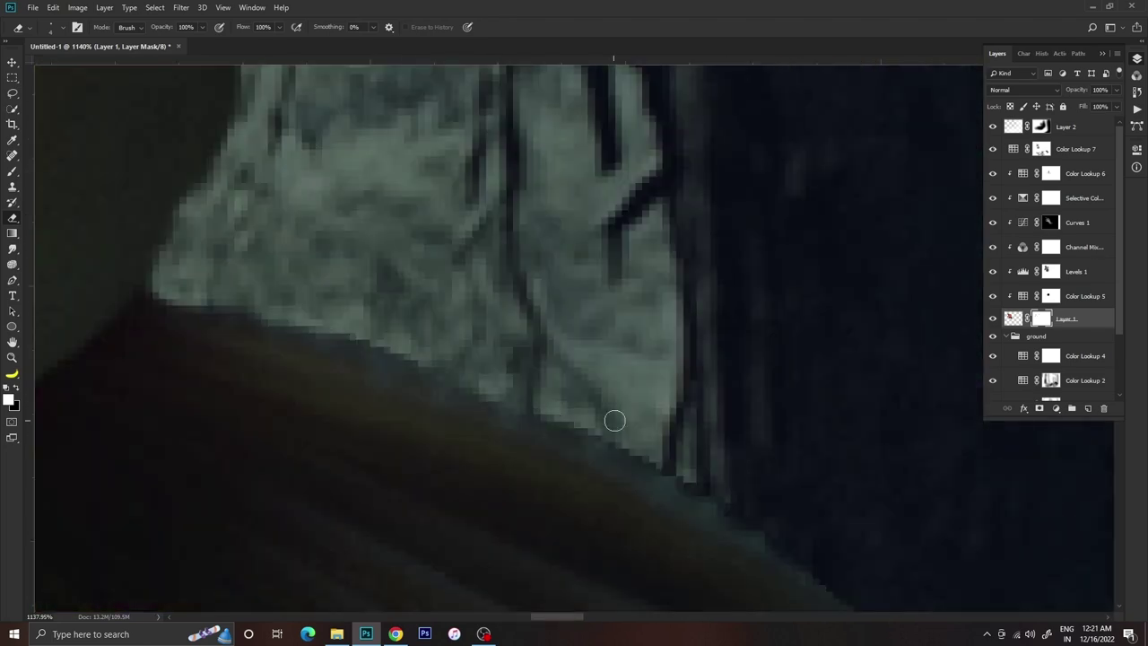
scroll(615, 418, "down", 3)
scroll(368, 275, "down", 3)
scroll(261, 469, "down", 3)
scroll(289, 303, "down", 3)
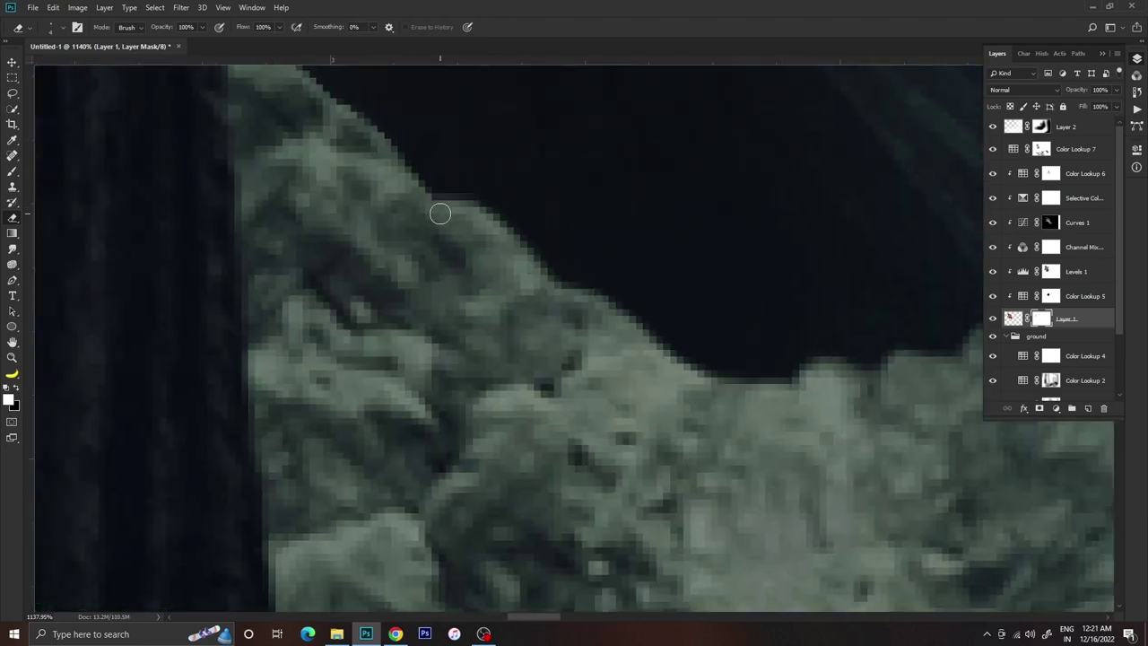
scroll(440, 212, "down", 3)
scroll(448, 446, "down", 3)
scroll(682, 356, "down", 3)
scroll(483, 317, "down", 3)
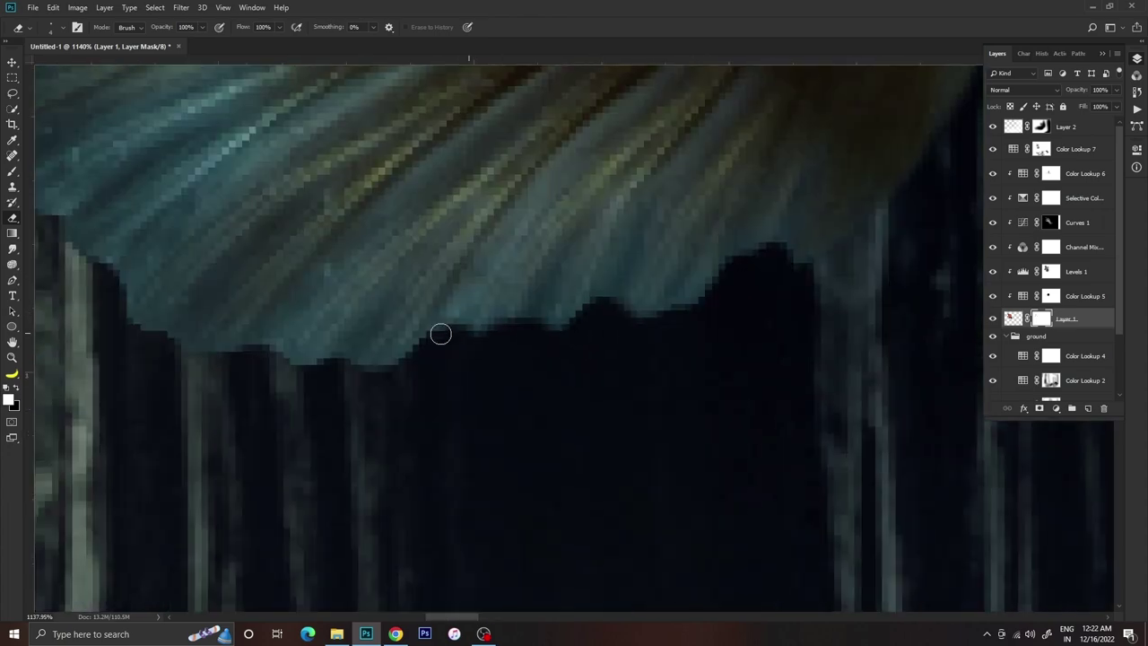
scroll(440, 332, "down", 3)
scroll(648, 243, "down", 3)
scroll(595, 543, "down", 3)
scroll(476, 303, "down", 3)
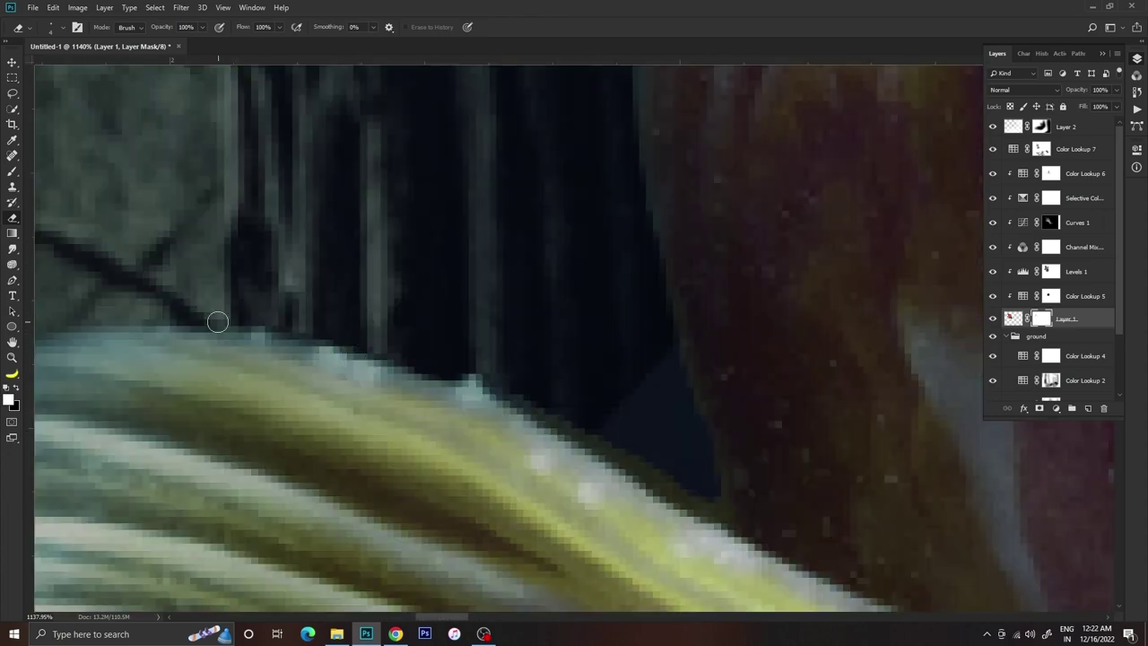
scroll(215, 320, "down", 3)
scroll(479, 233, "down", 3)
scroll(308, 551, "down", 3)
scroll(435, 397, "down", 5)
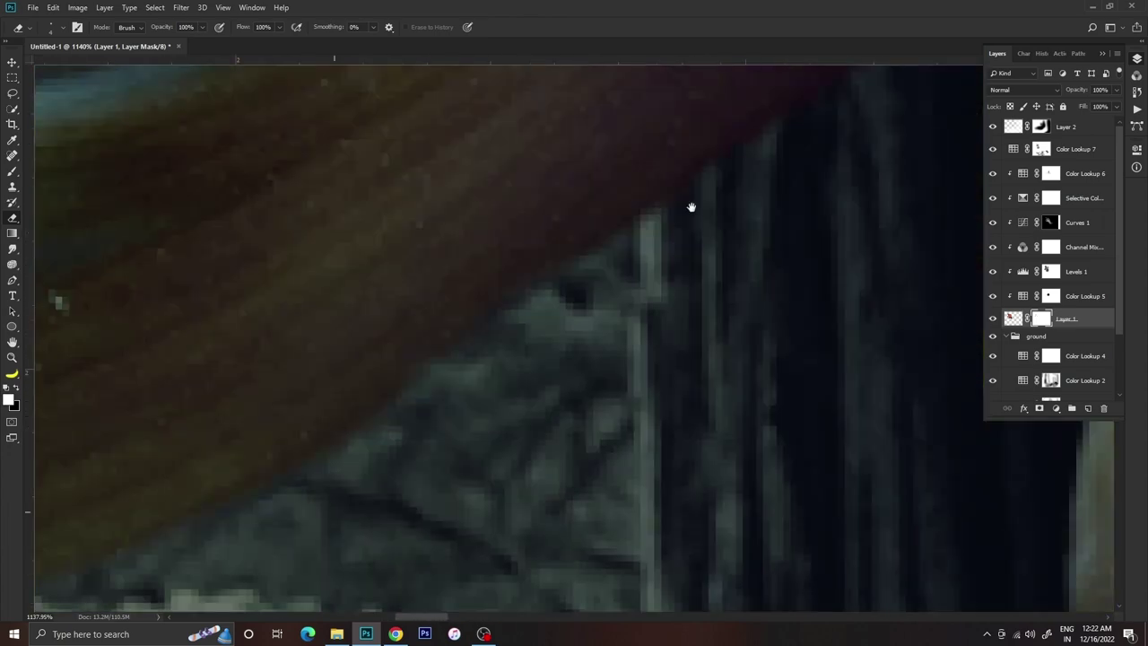
key("z")
scroll(568, 320, "down", 5)
scroll(628, 346, "down", 3)
Preview the fish layer's mask, then add a Hue/Saturation adjustment layer above the goldfish's Layer 1
left_click(1040, 319, "alt")
left_click(1040, 320, "alt")
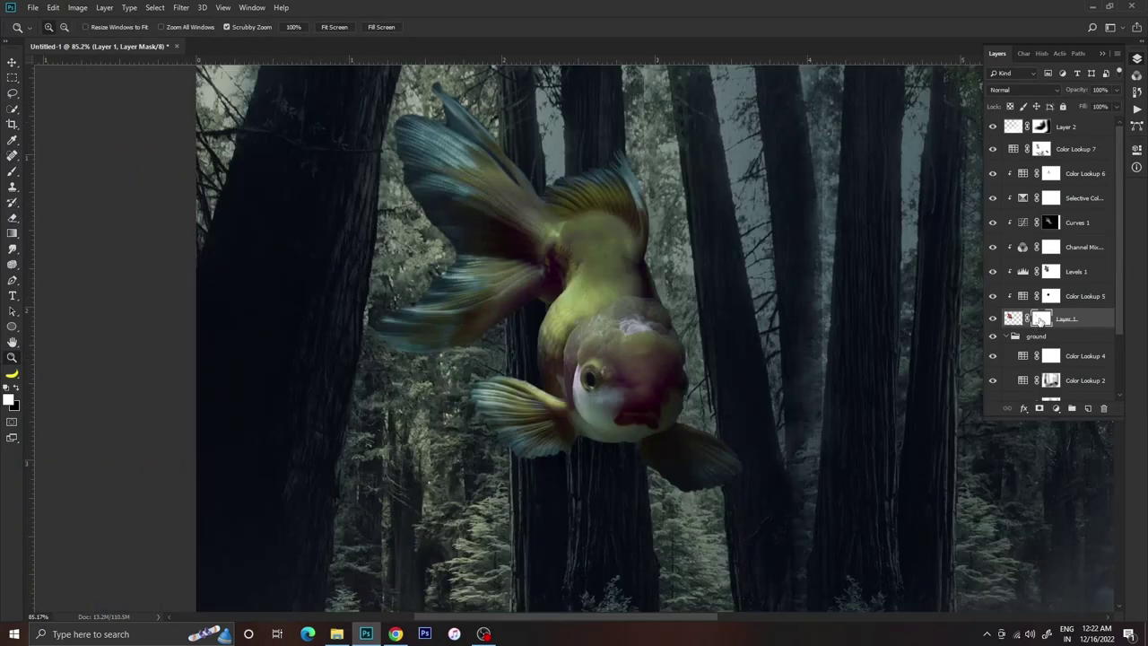
scroll(587, 320, "down", 3)
scroll(587, 321, "up", 1)
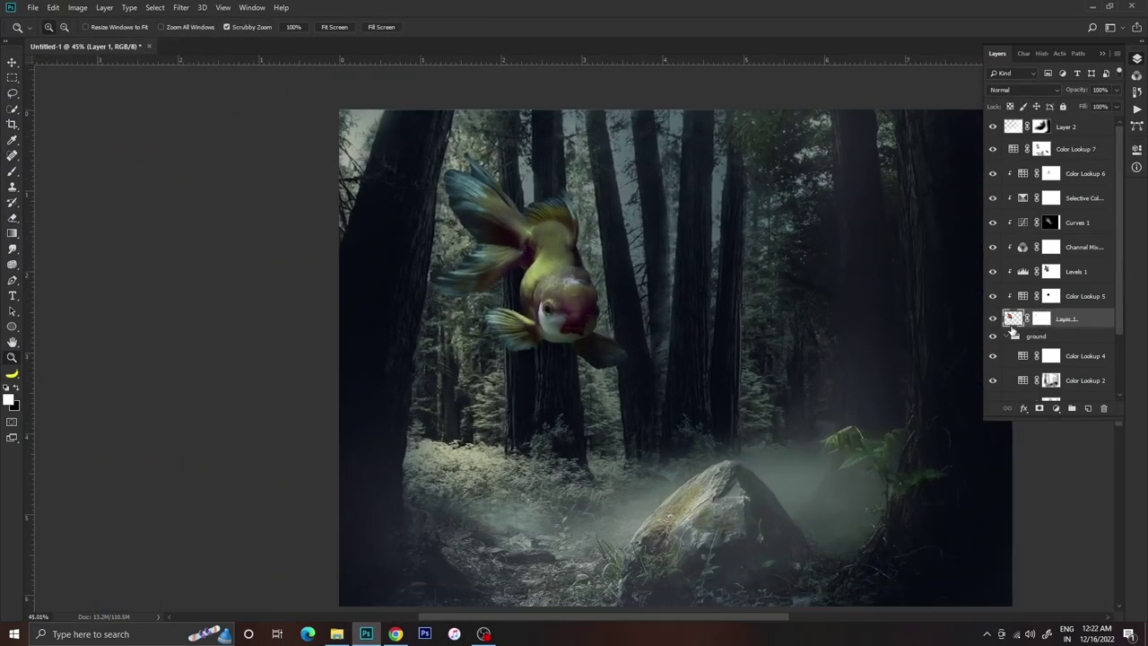
left_click(1055, 408)
left_click(1052, 250)
Shift the fish's Blues hue, set Reds hue +7, saturation -25, lightness -36, and Yellows hue -74
left_click(1005, 199)
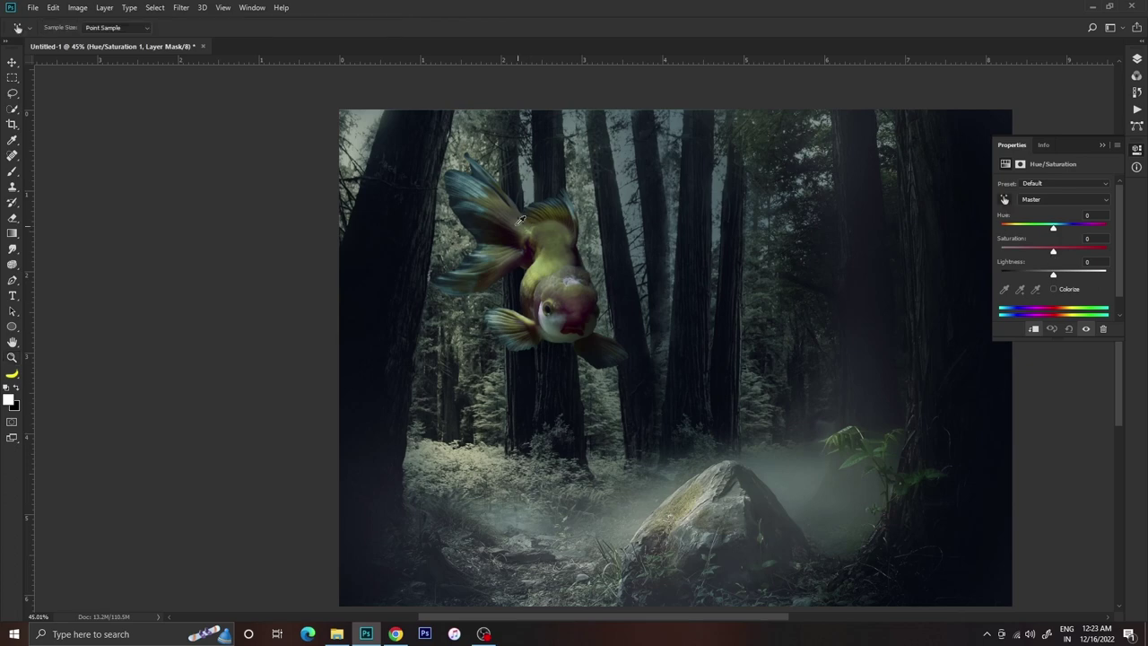
left_click_drag(1068, 230, 1023, 237)
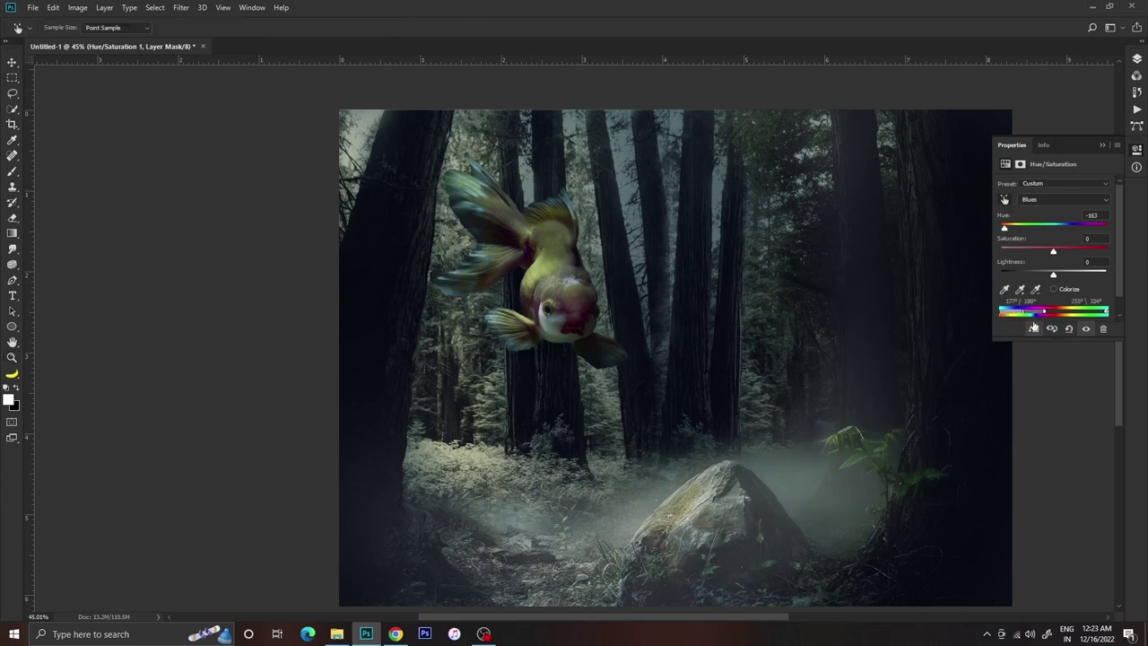
mouse_move(1053, 227)
left_mouse_down()
mouse_move(1028, 256)
mouse_move(1024, 275)
mouse_move(1037, 275)
left_mouse_up()
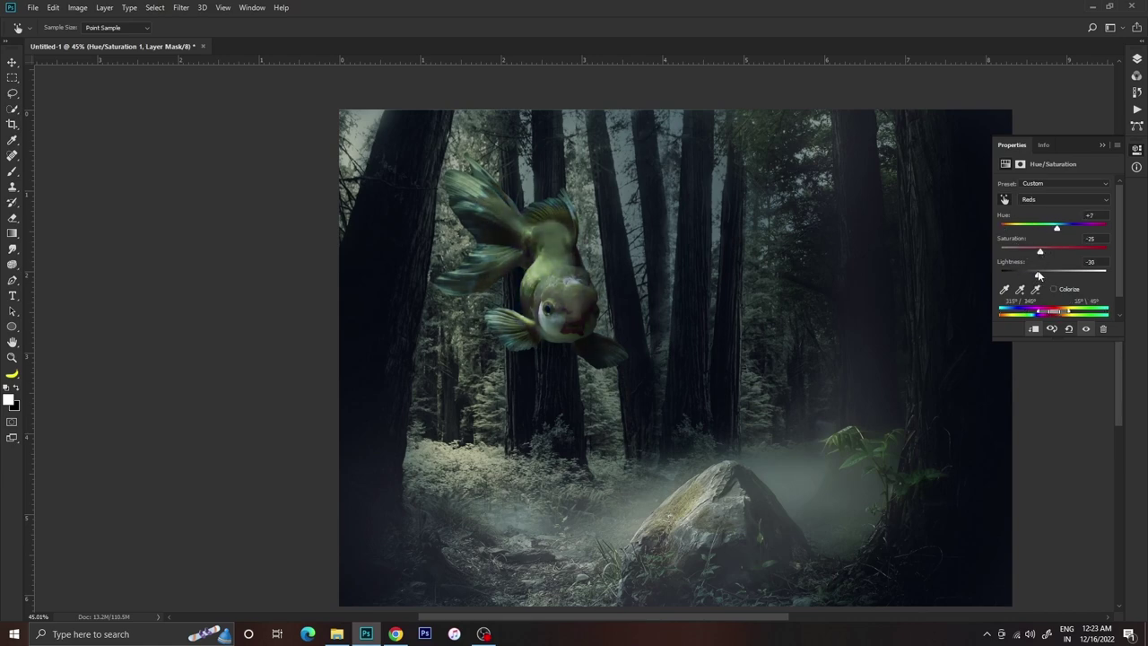
left_click(1040, 199)
left_click(1041, 216)
left_click_drag(1053, 227, 1018, 230)
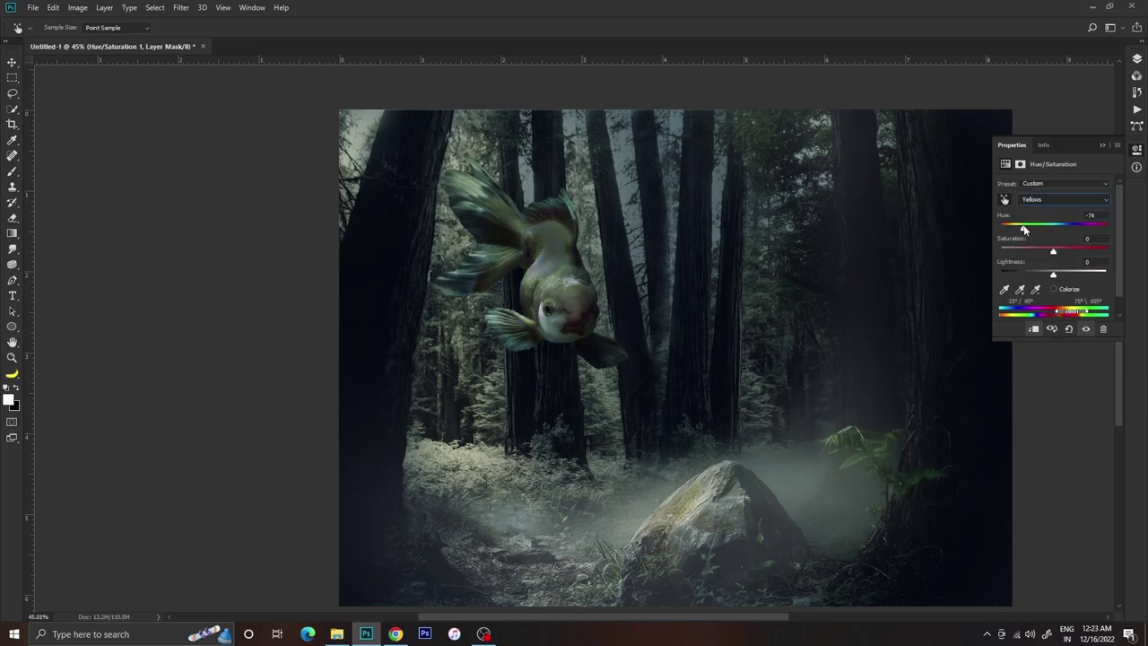
Return to the Layers panel and zoom in slightly on the composite
left_click(992, 320)
left_click(992, 321)
key("z")
mouse_move(619, 330)
left_mouse_down()
mouse_move(632, 330)
mouse_move(605, 330)
mouse_move(635, 330)
left_mouse_up()
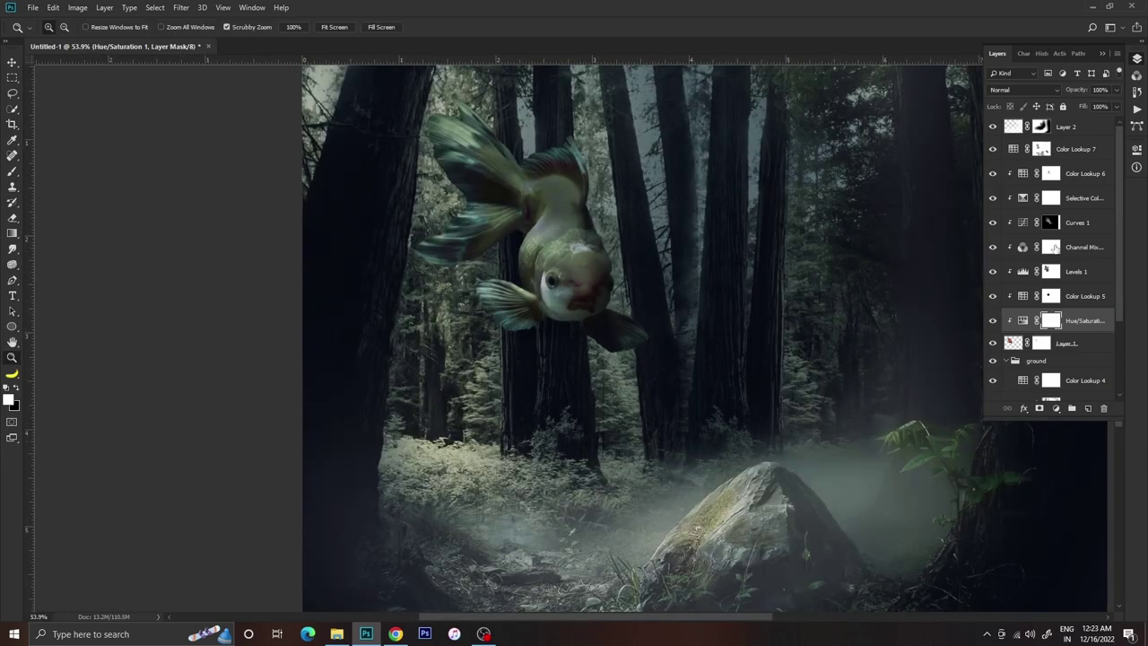
On the Curves 1 mask, erase softly over the fish with a 400 Eraser at 8% flow
left_click(1051, 247)
left_click(992, 247)
left_click(992, 248)
left_click(1052, 223)
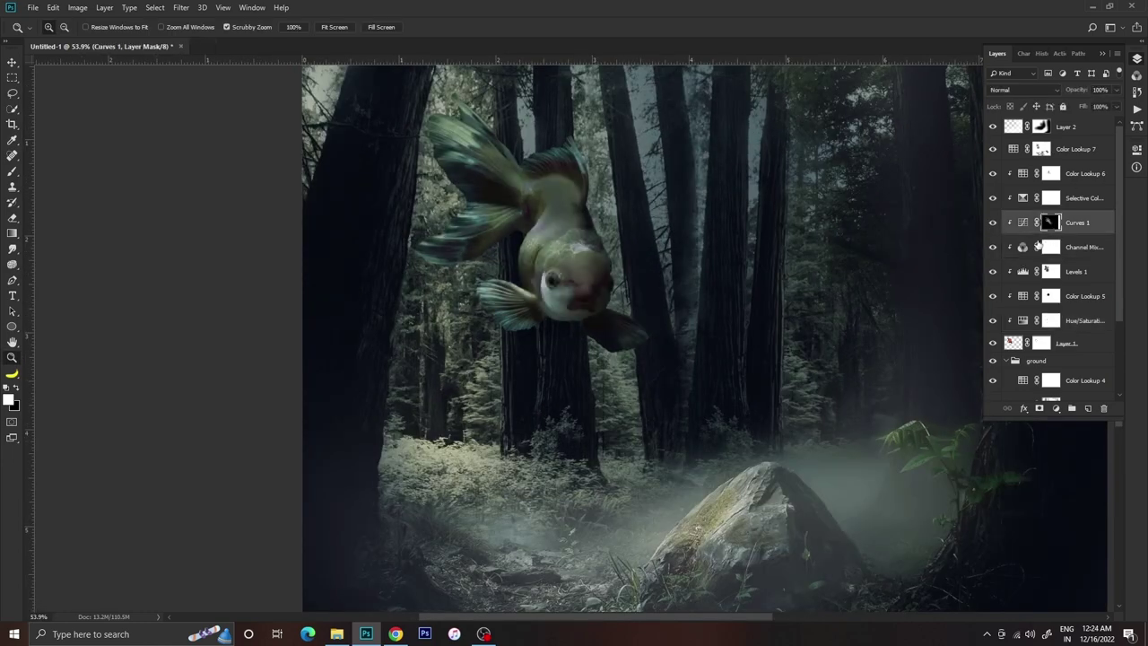
key("e")
key("bracketright")
key("bracketright")
key("bracketright")
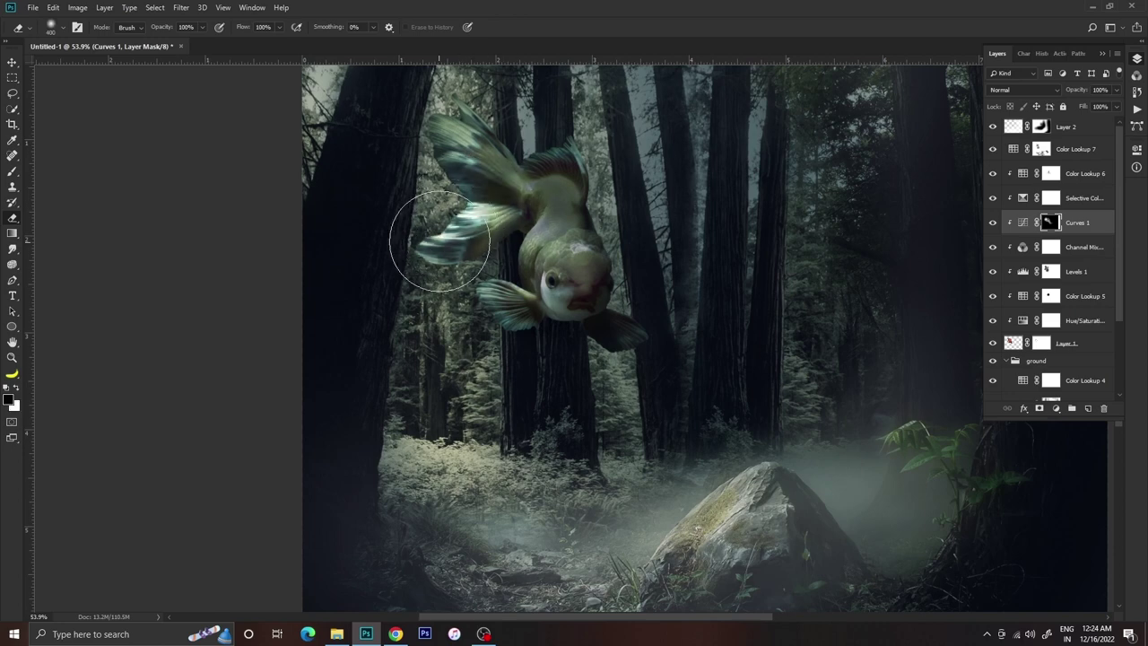
left_click_drag(278, 45, 225, 43)
mouse_move(461, 167)
left_mouse_down()
mouse_move(558, 290)
mouse_move(588, 355)
mouse_move(619, 305)
left_mouse_up()
Shrink the brush to 250, zoom out to the whole scene, and compare with Layer 2 toggled
key("bracketleft")
key("bracketleft")
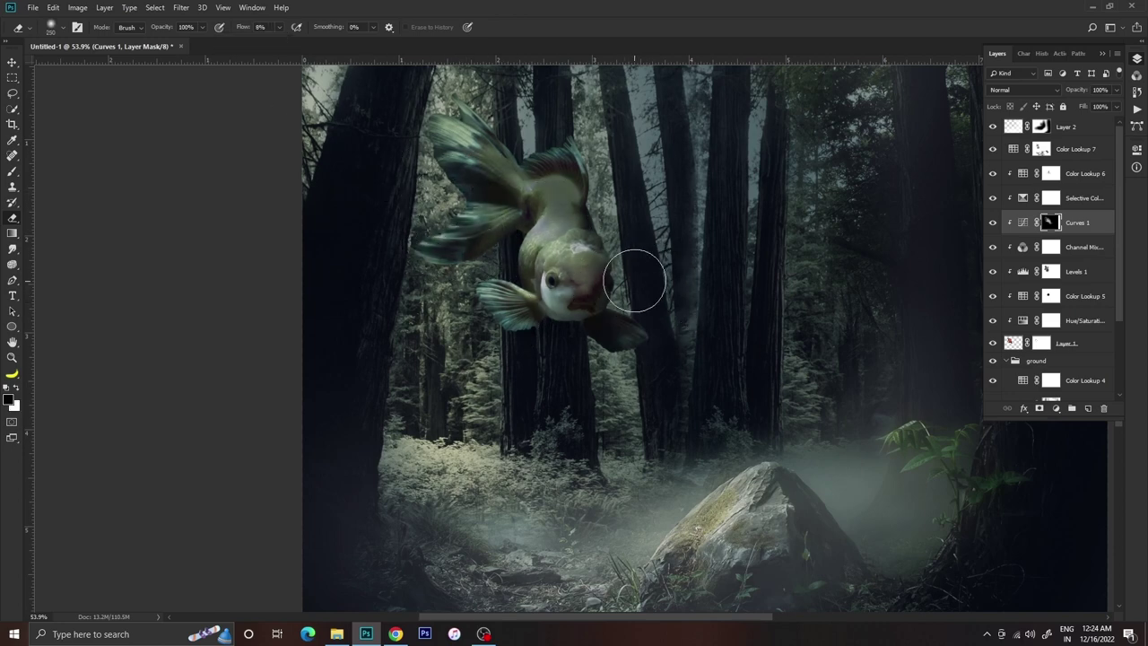
key("z")
left_click_drag(565, 273, 533, 257)
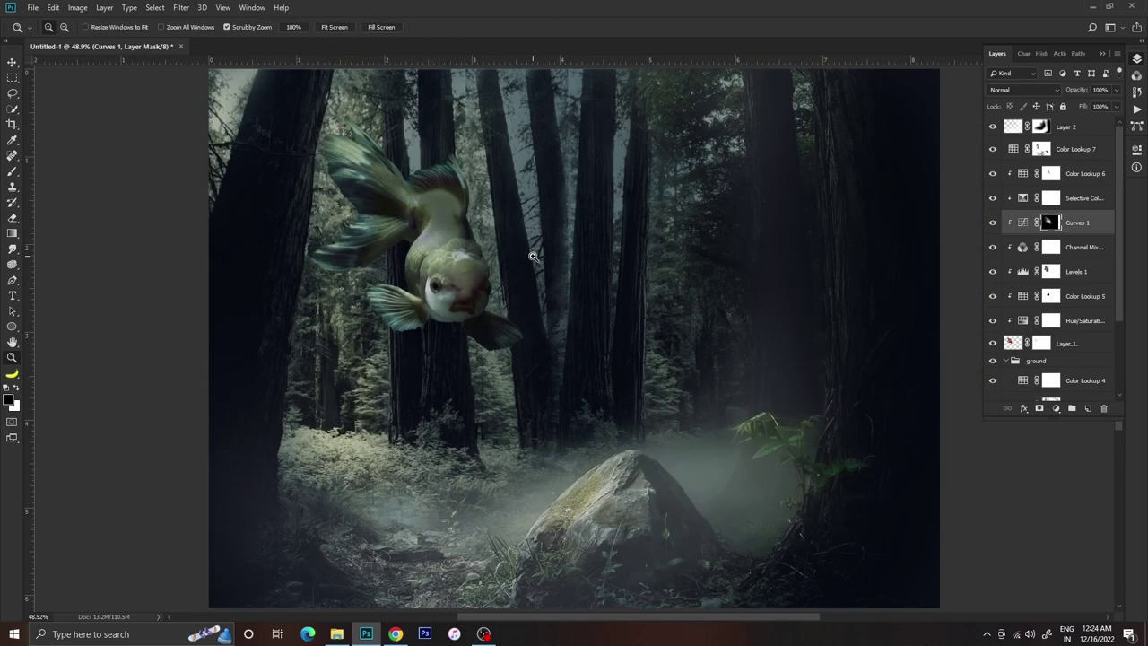
mouse_move(525, 301)
left_mouse_down()
mouse_move(537, 451)
mouse_move(597, 303)
mouse_move(1096, 247)
left_mouse_up()
left_click(1020, 130)
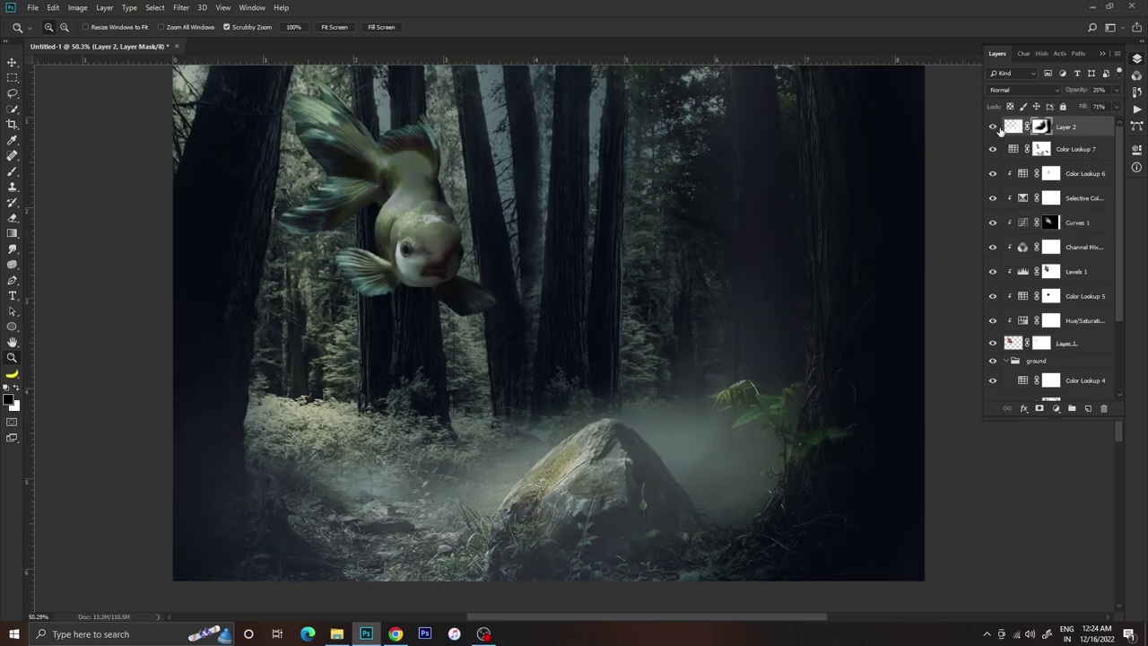
Compare Color Lookup 7 on and off and review the full image in full-screen view
left_click(996, 149)
left_click(992, 149)
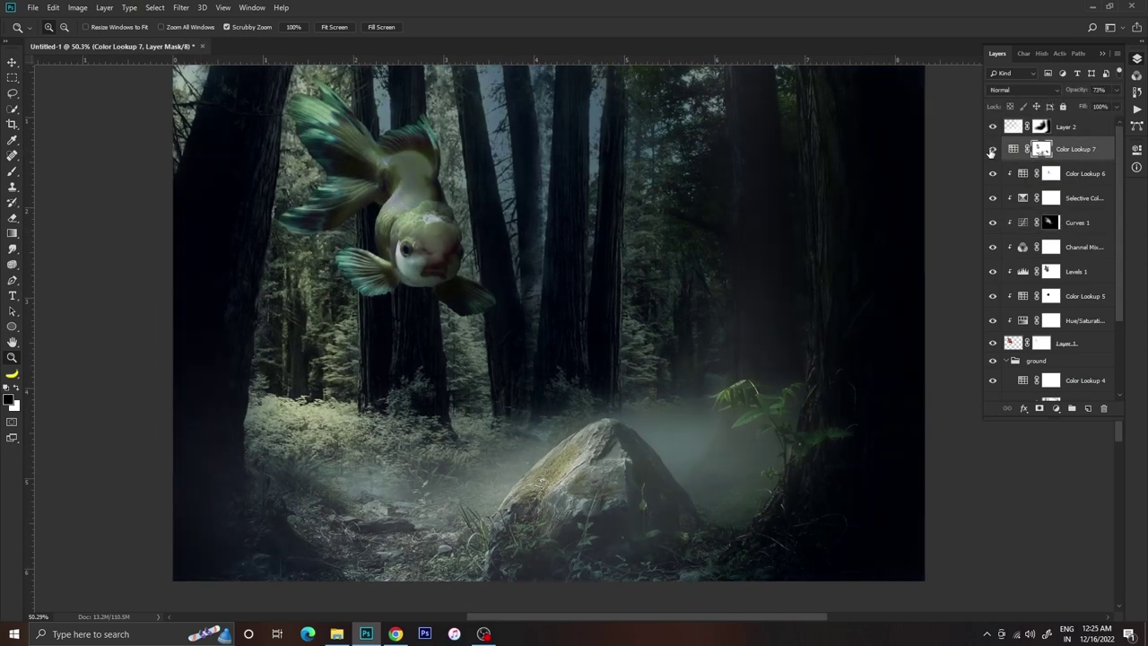
key("ctrl+0")
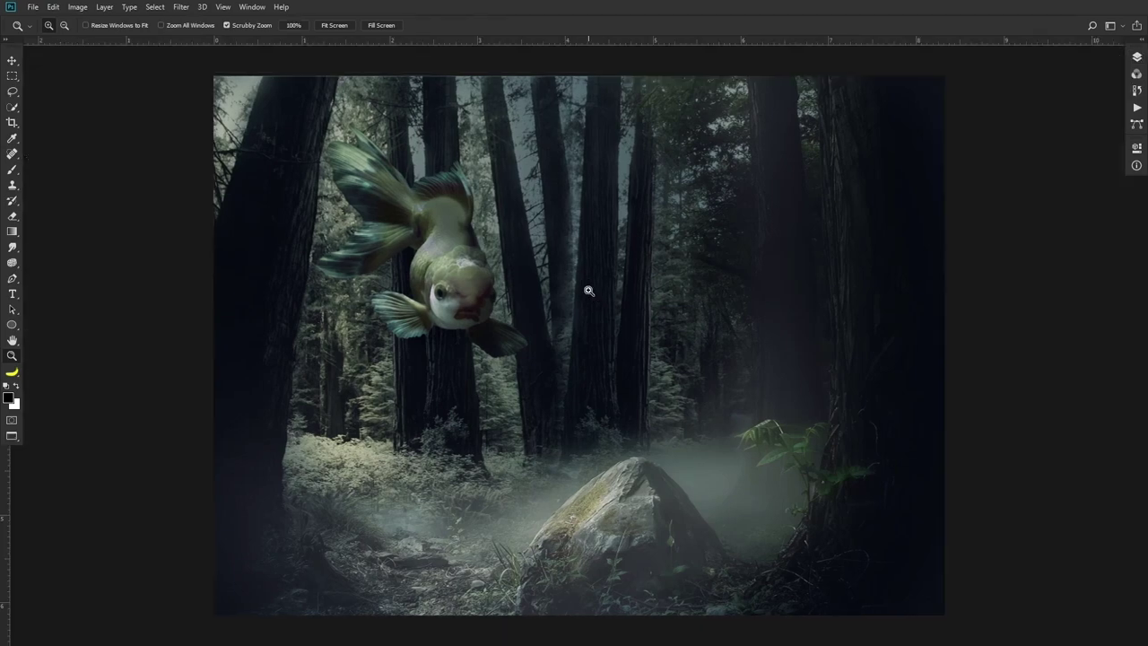
key("f")
key("f")
left_click(497, 275)
key("ctrl+0")
key("Tab")
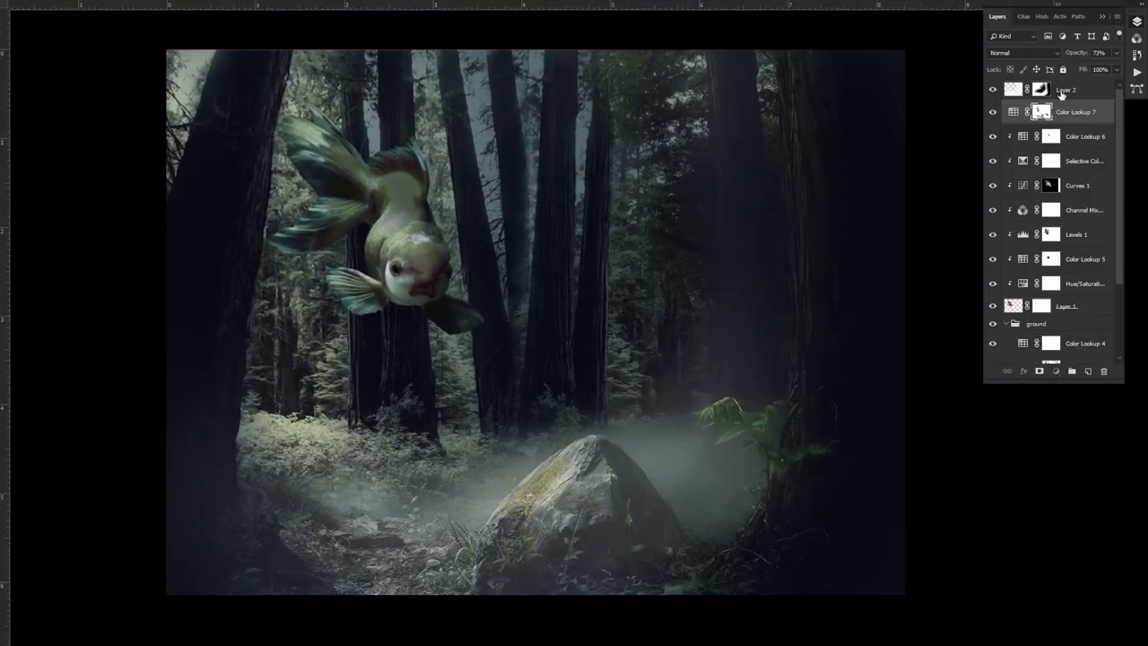
Stamp all visible layers into a new merged Layer 3 on top of the stack
key("ctrl+shift+alt+e")
key("f")
left_click(181, 6)
Reapply the last filter to Layer 3 and fade it to about 41% opacity
left_click(206, 19)
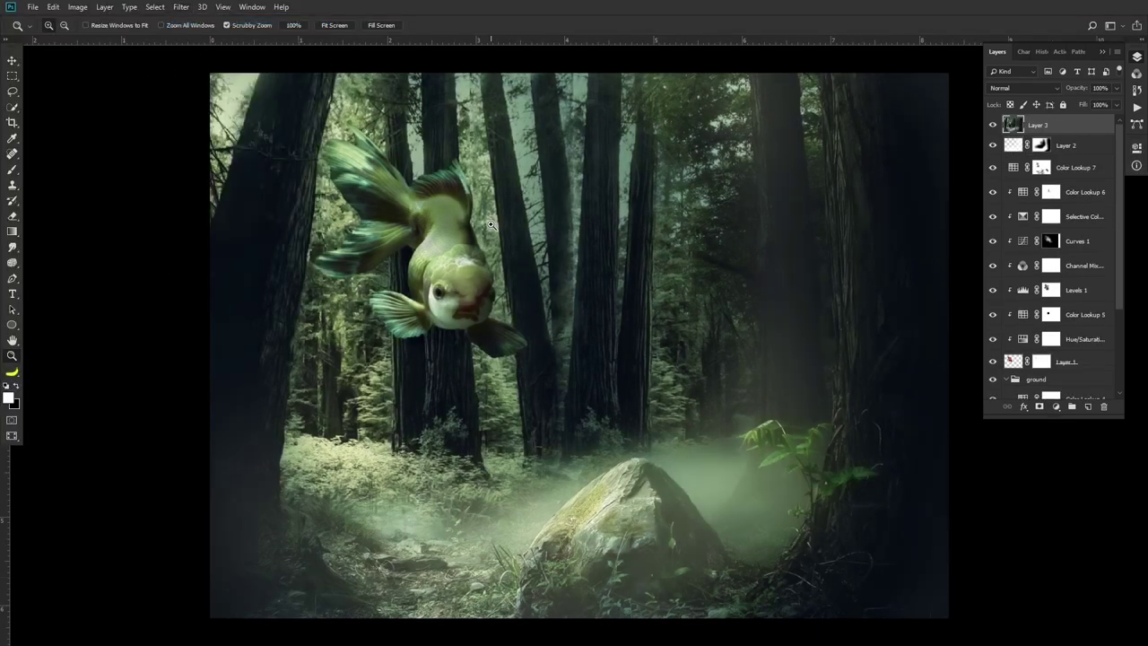
key("ctrl+0")
left_click_drag(1097, 105, 1084, 104)
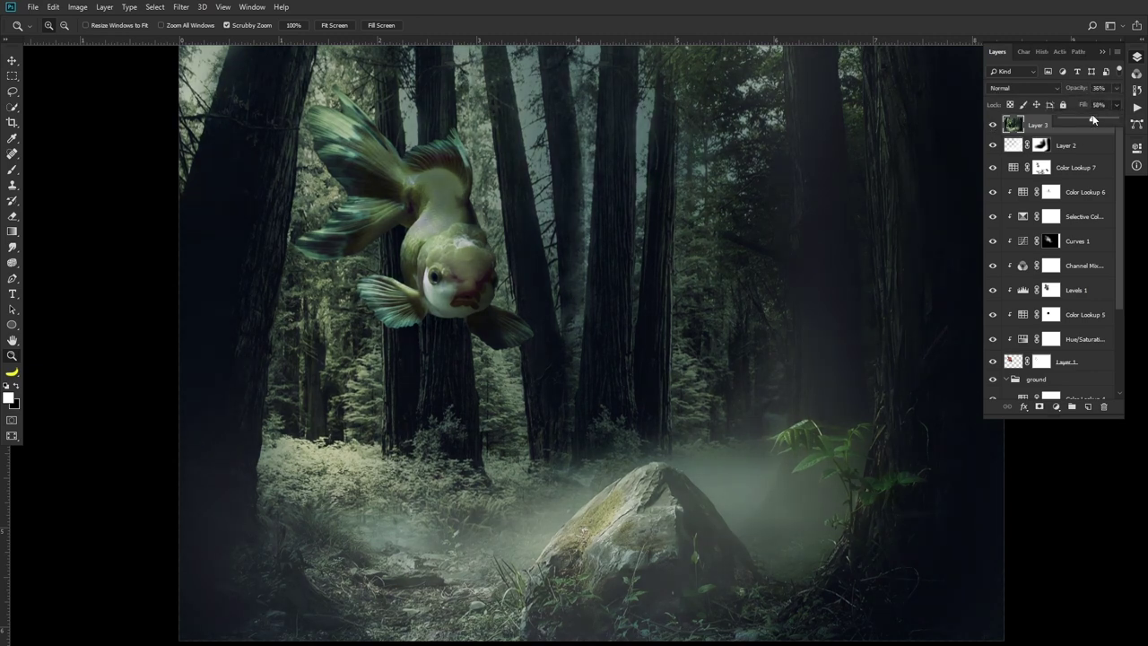
Add a Color Lookup adjustment and step through 3DLUT files to preview grades
left_click(1058, 409)
left_click(1078, 183)
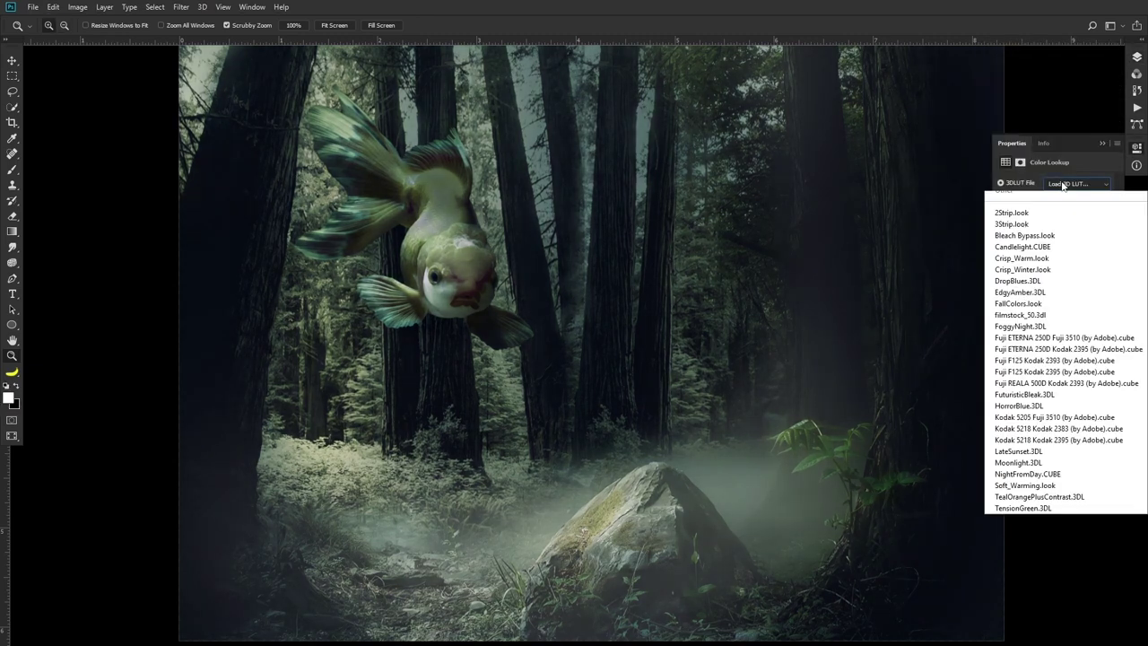
left_click(1014, 208)
key("Down")
key("Down")
key("Down")
key("Down")
key("Down")
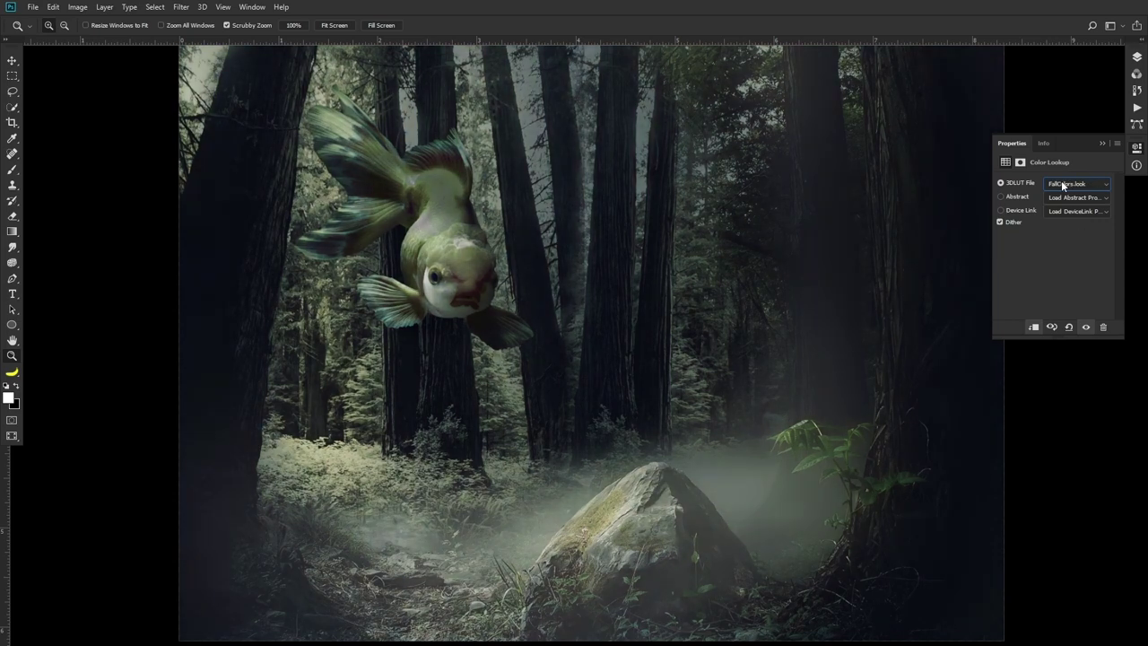
key("Down")
key("Down")
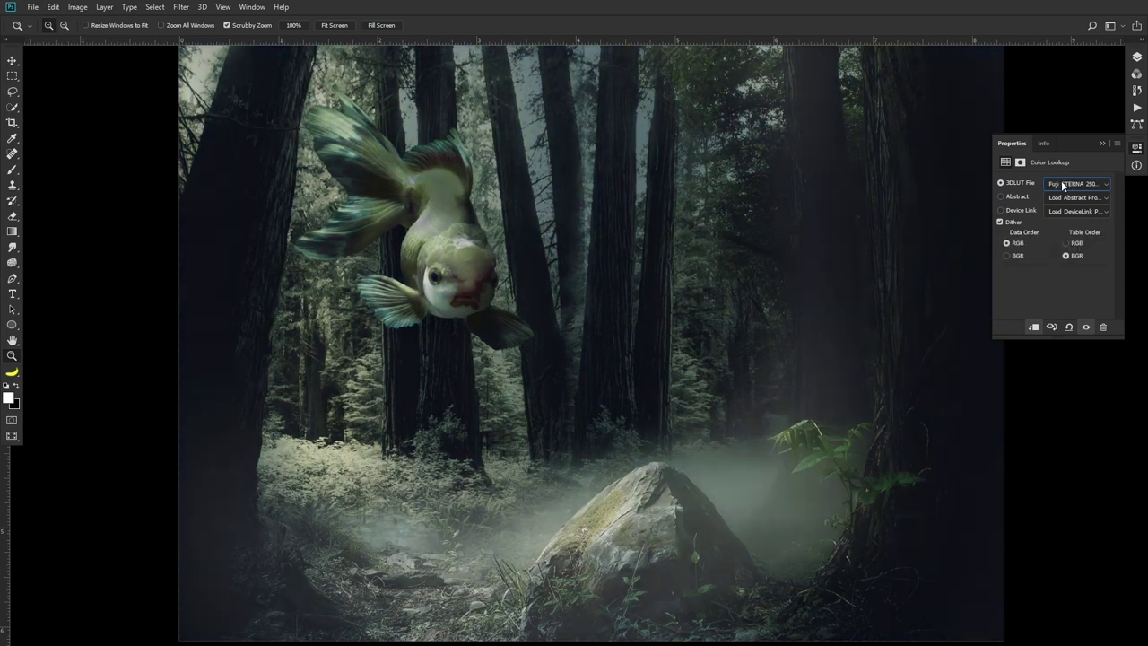